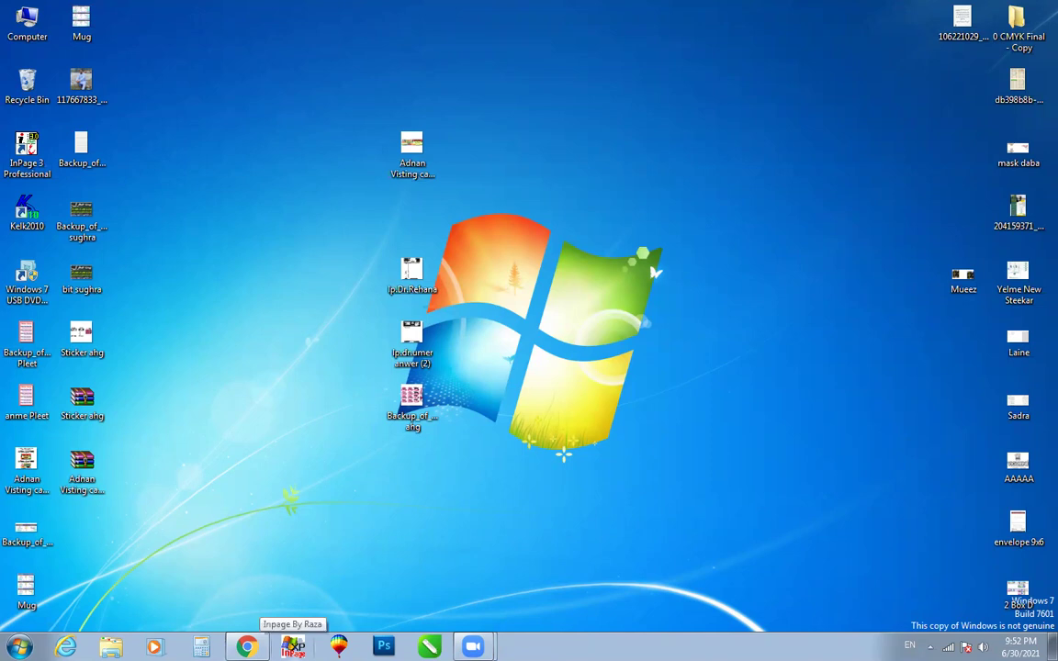
# - Launch InPage and dismiss its startup splash screen
pyautogui.click(292, 648)
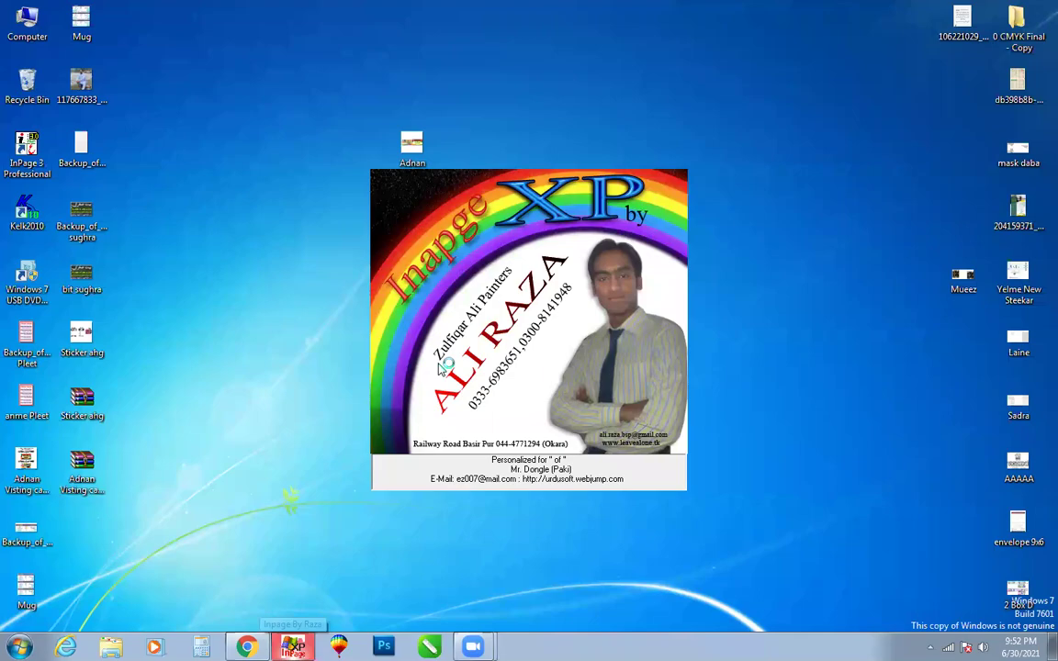
pyautogui.click(603, 360)
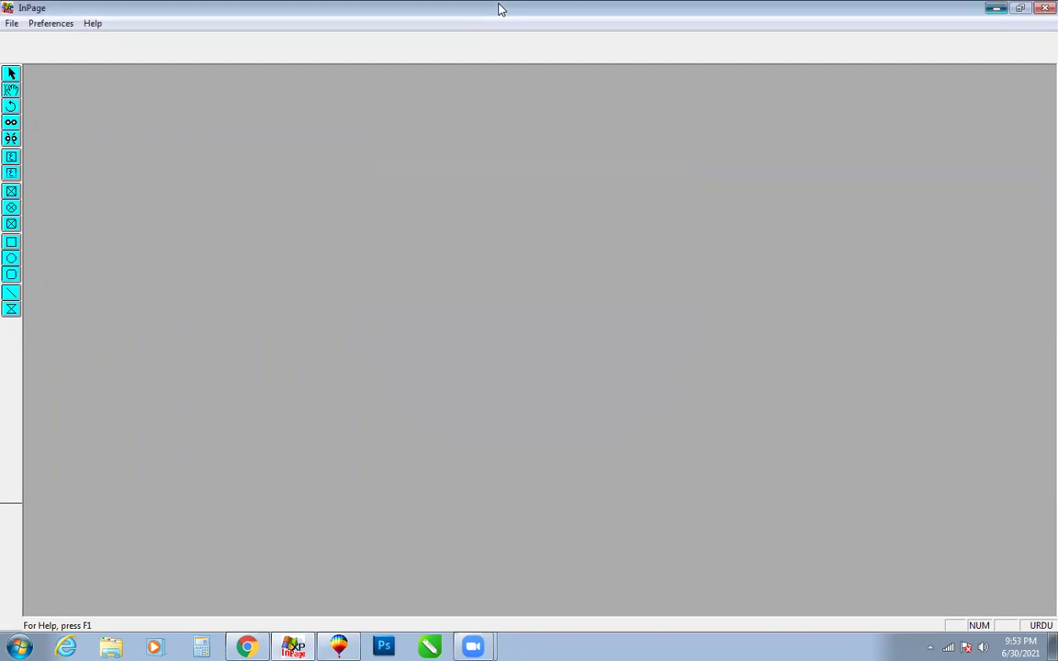
# - Leave InPage for CorelDRAW, close the Welcome Screen there and minimize the program
pyautogui.press('super+d')
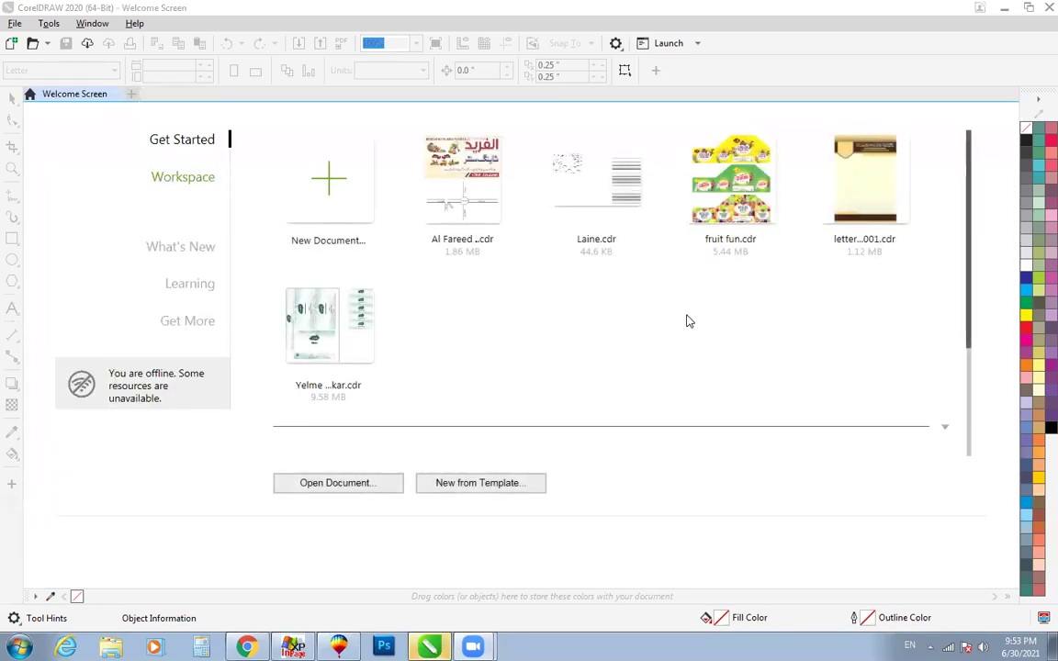
pyautogui.click(116, 95)
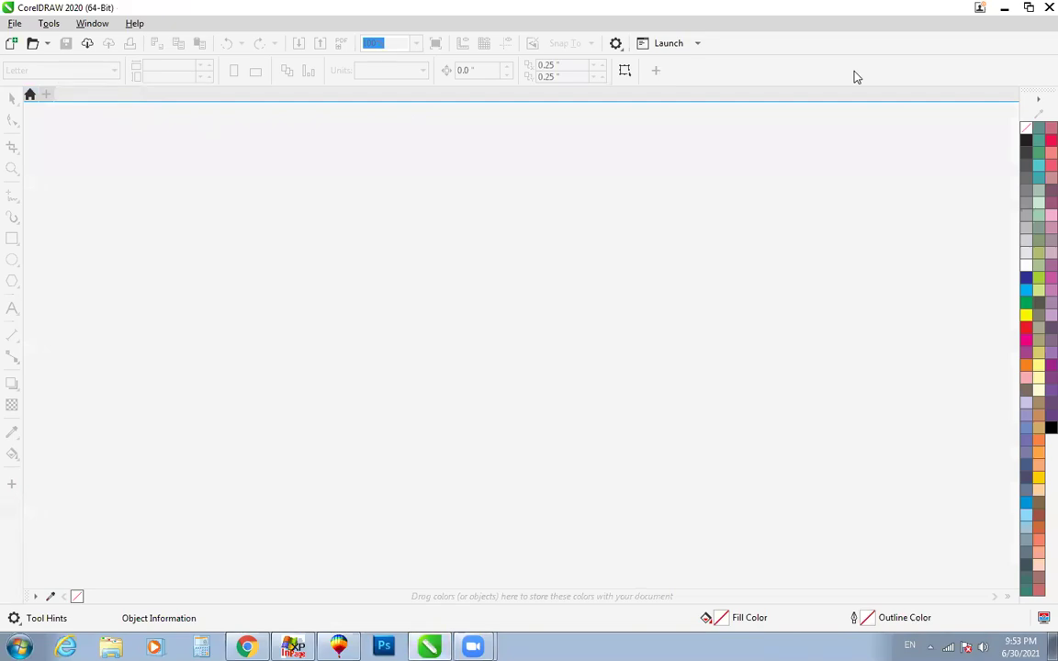
pyautogui.click(1004, 7)
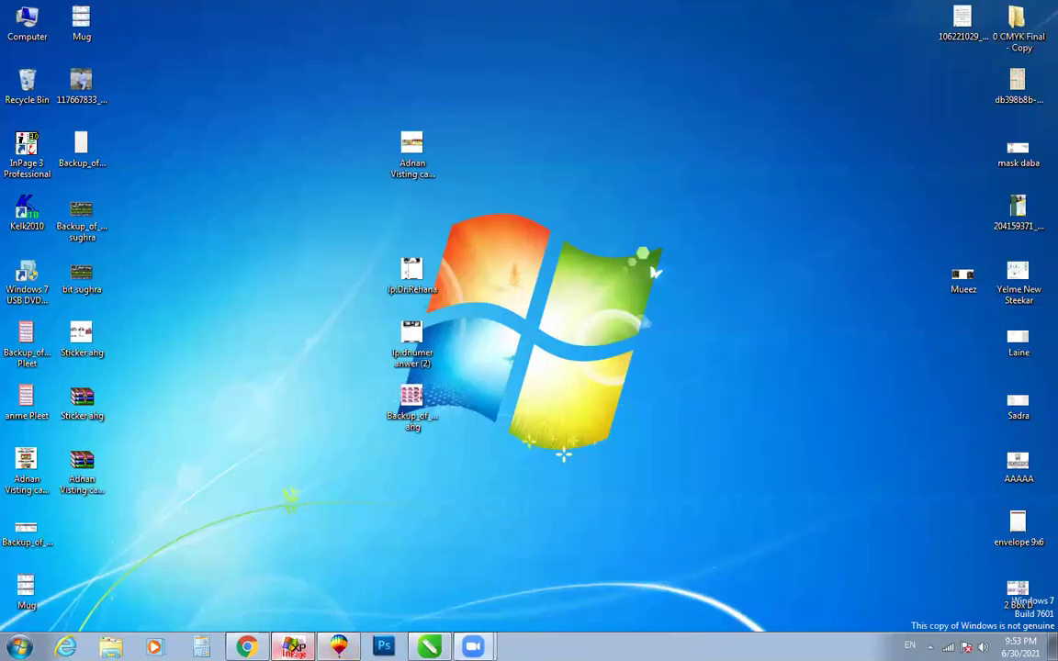
# - Switch back to InPage and create a new one-page A4 portrait document with right-to-left direction and 12.7 mm margins
pyautogui.click(292, 647)
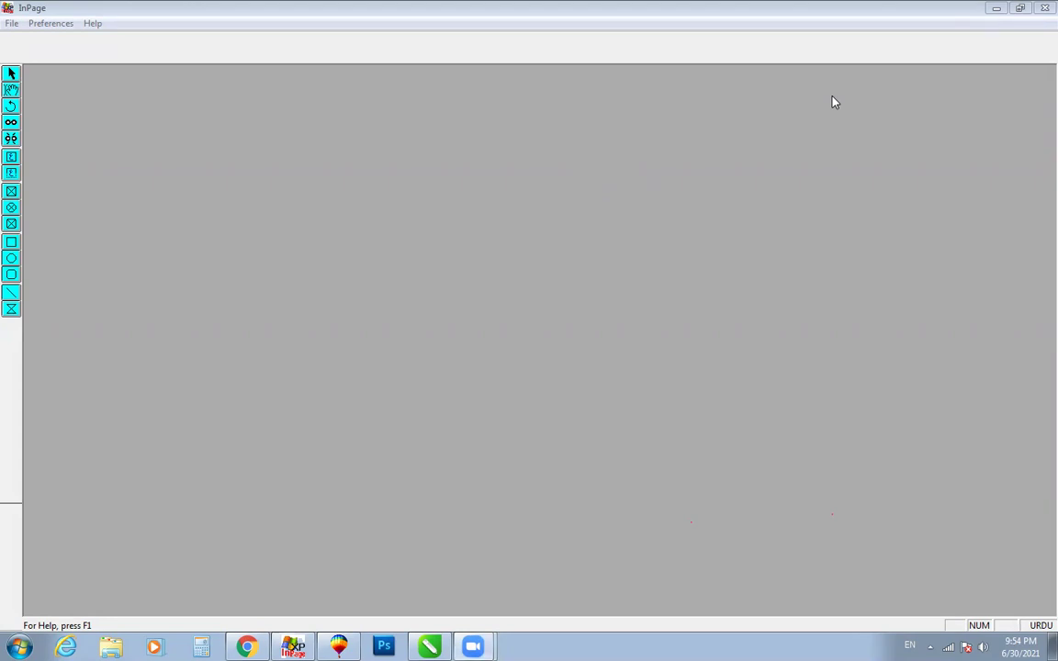
pyautogui.click(12, 24)
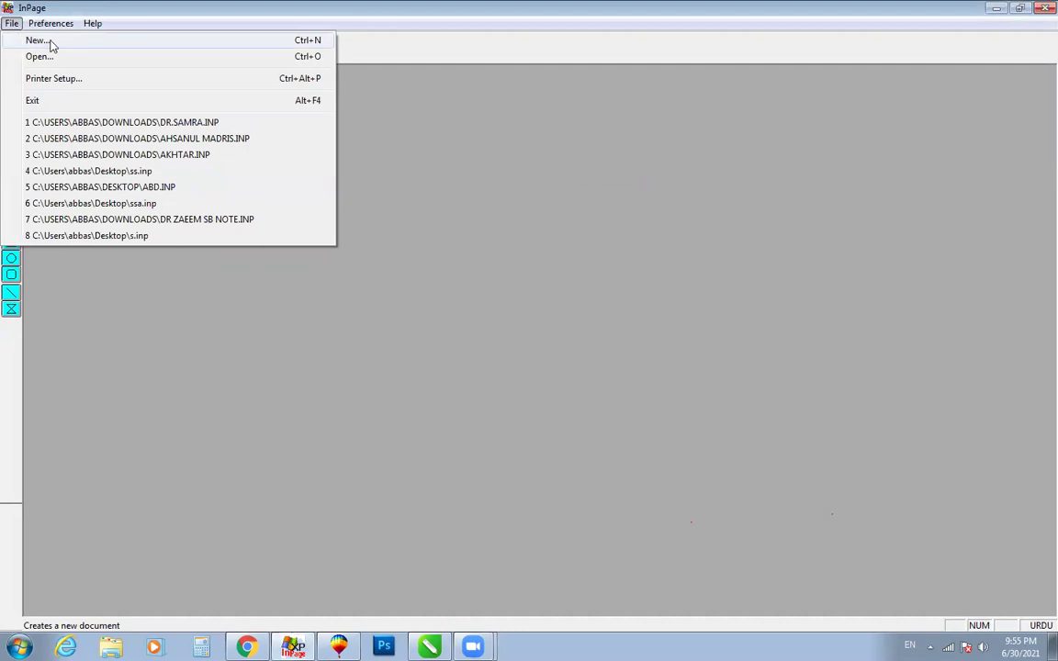
pyautogui.click(53, 46)
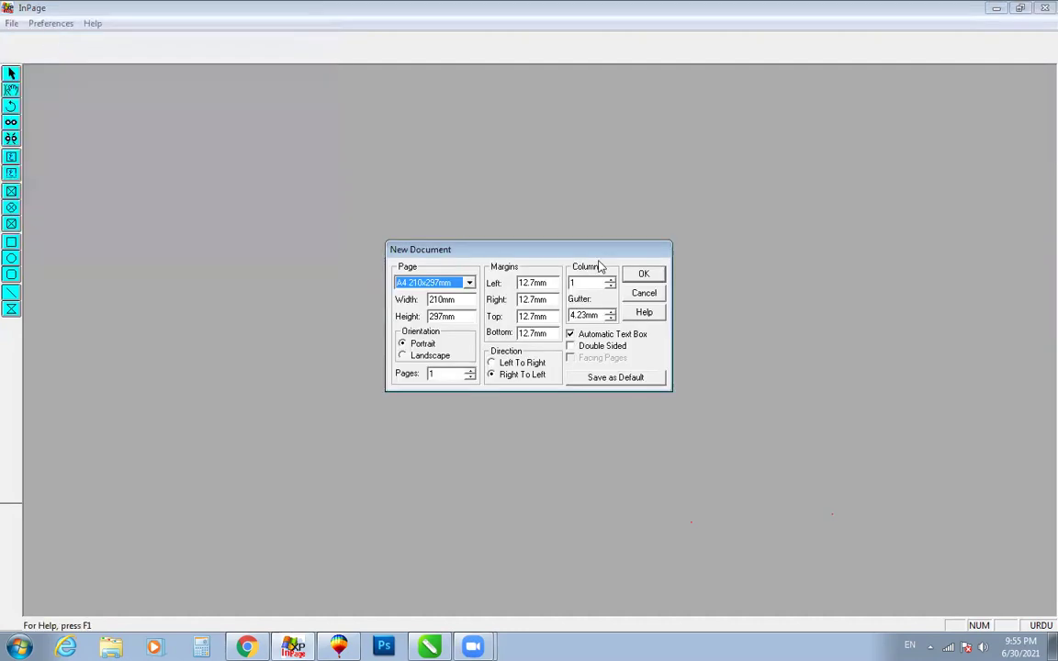
pyautogui.click(645, 278)
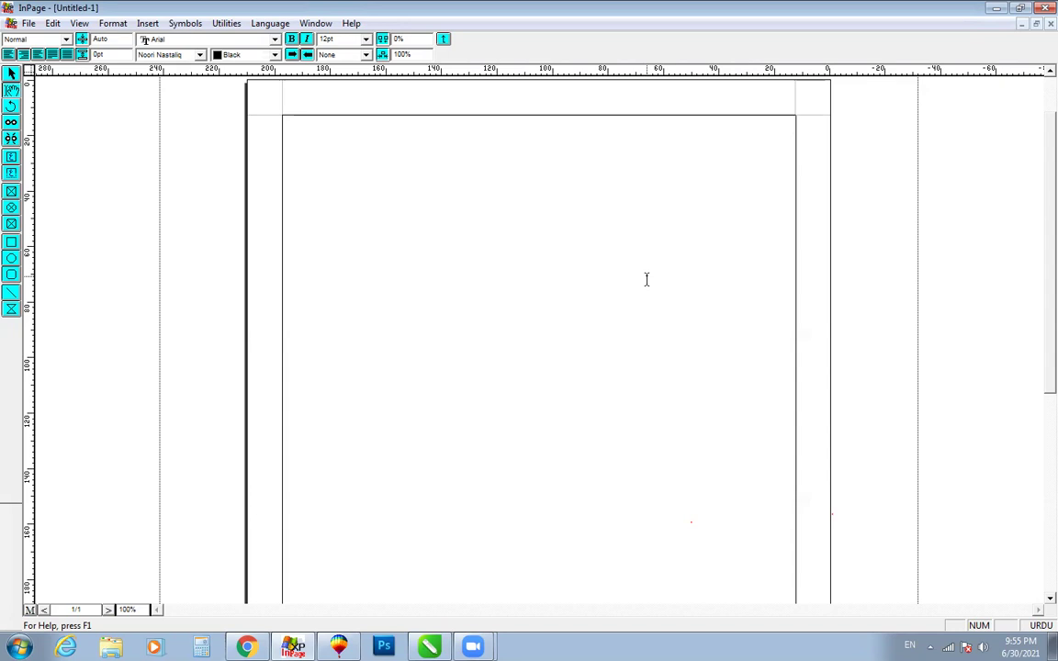
# - Enter the first Urdu letters ا ب پ ت at the start of the page
pyautogui.hotkey('ctrl', '2')
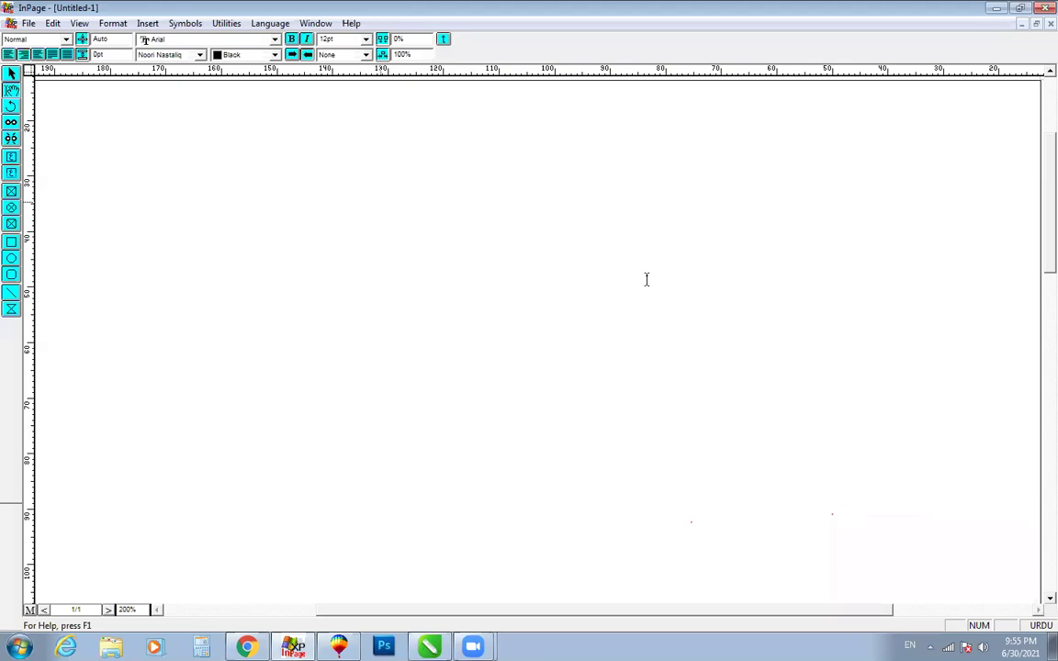
pyautogui.hotkey('ctrl', '1')
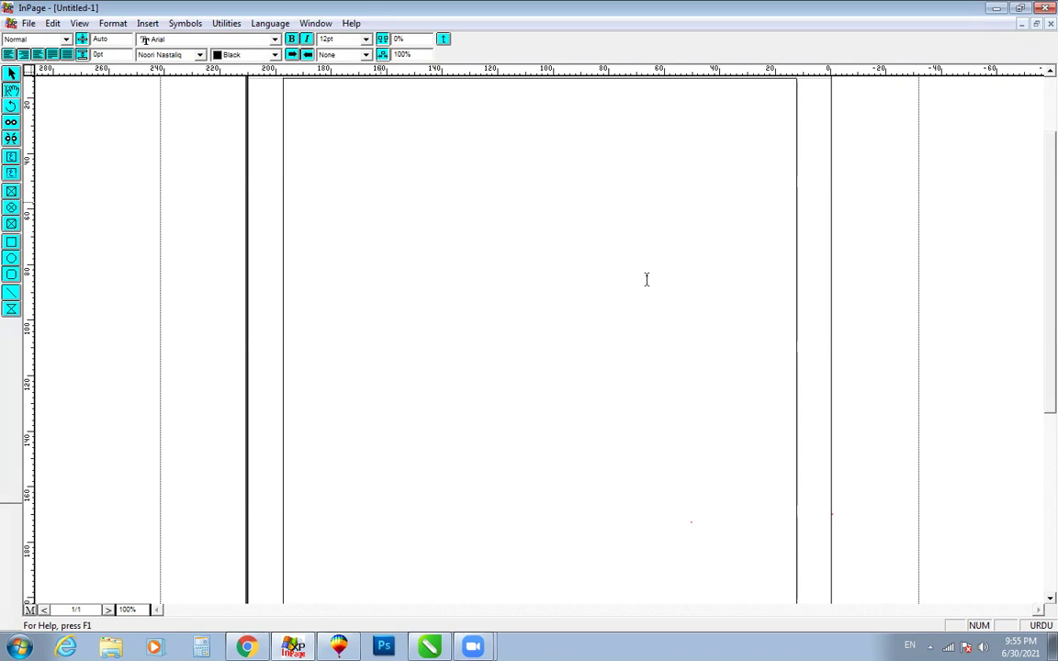
pyautogui.hotkey('ctrl', '2')
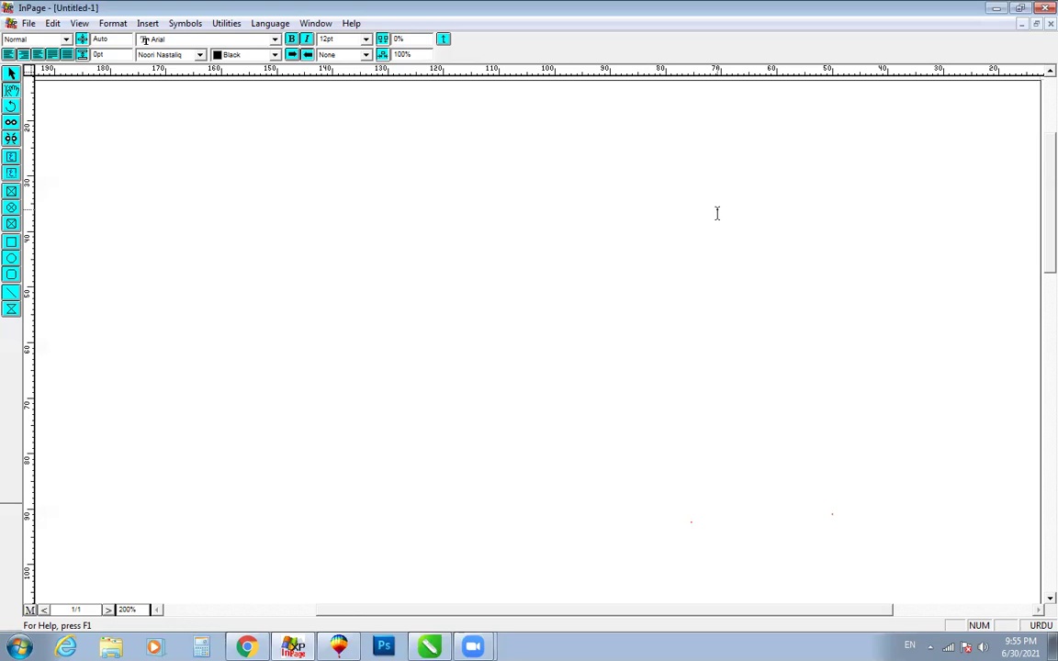
pyautogui.write('ا')
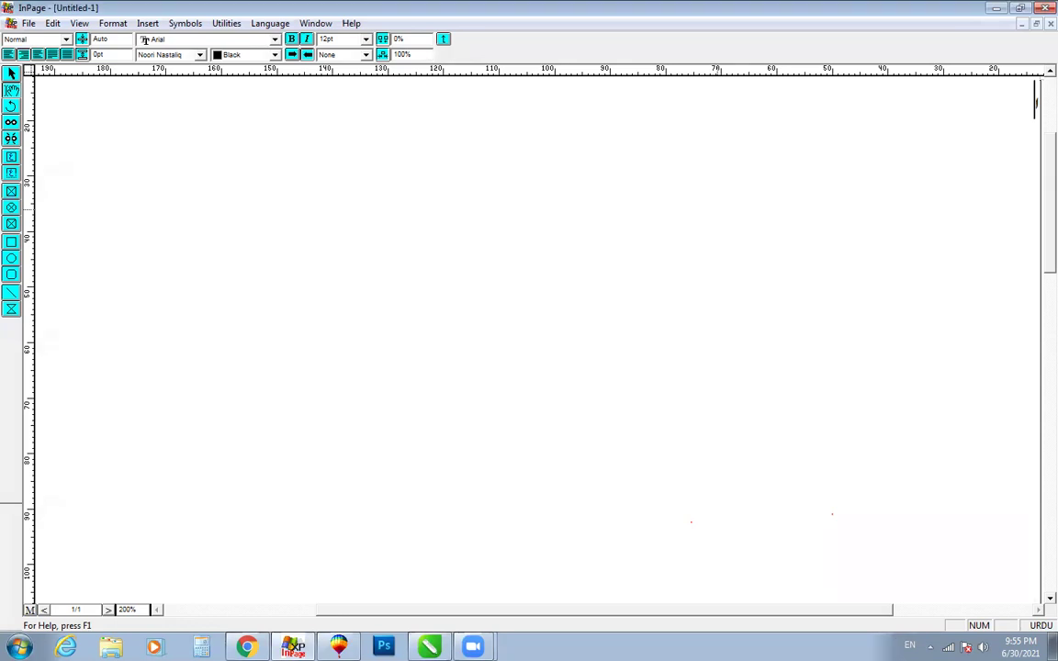
pyautogui.write('ب')
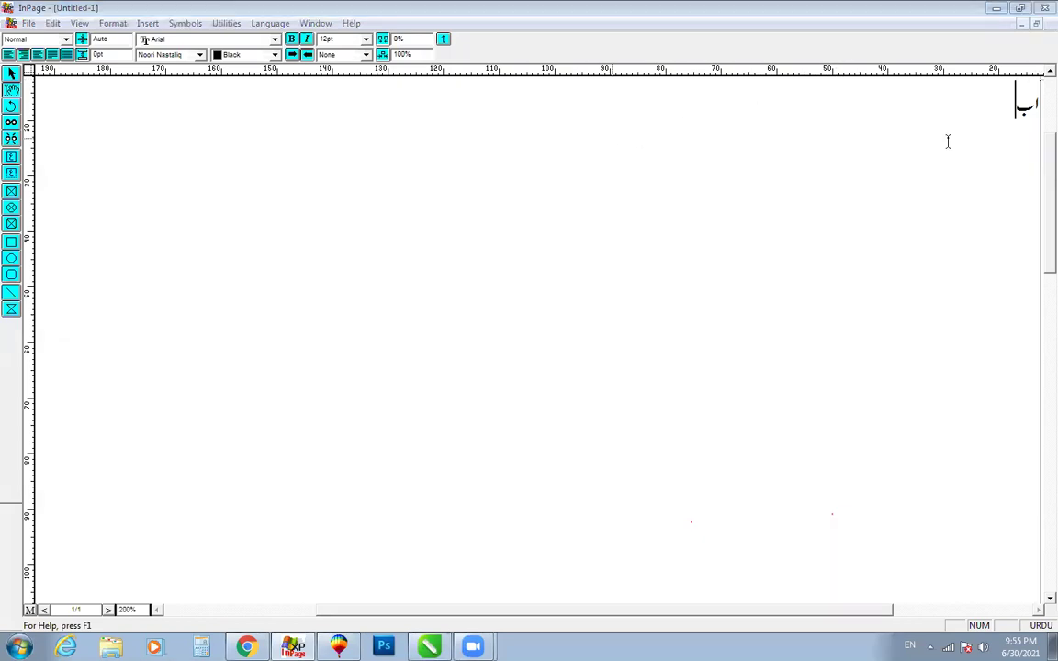
pyautogui.click(936, 113)
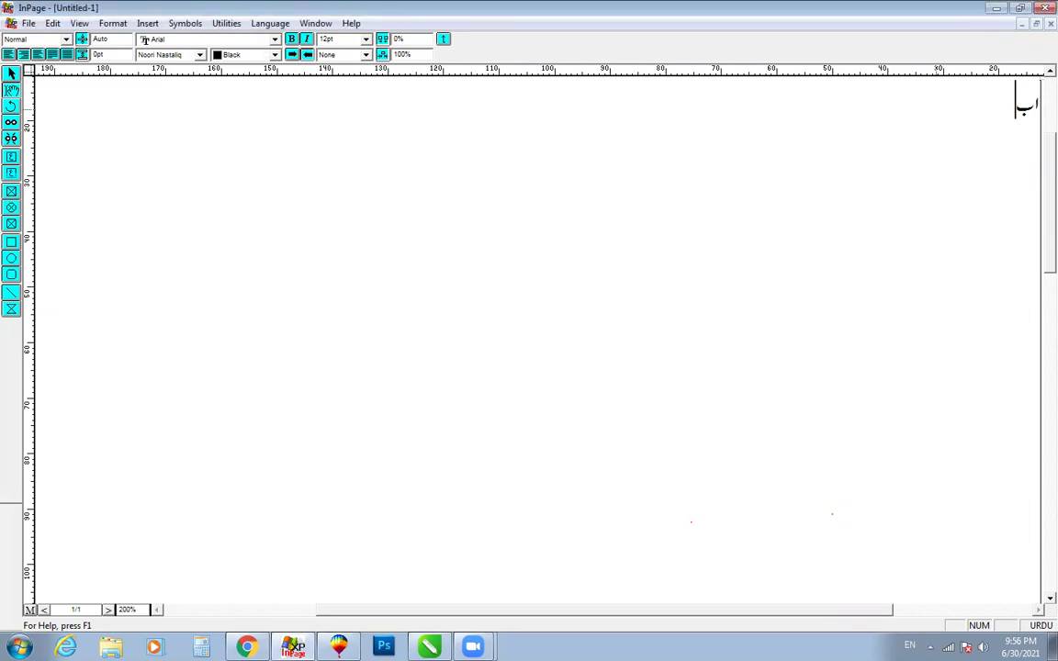
pyautogui.write('پت')
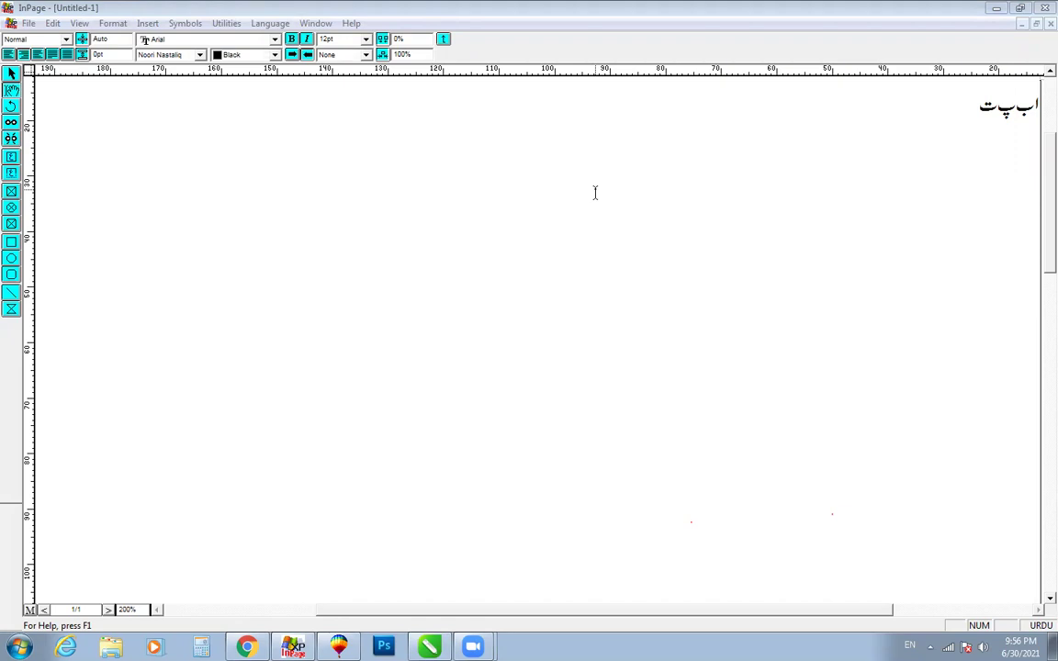
pyautogui.write('ٹث')
pyautogui.press('BackSpace')
pyautogui.press('BackSpace')
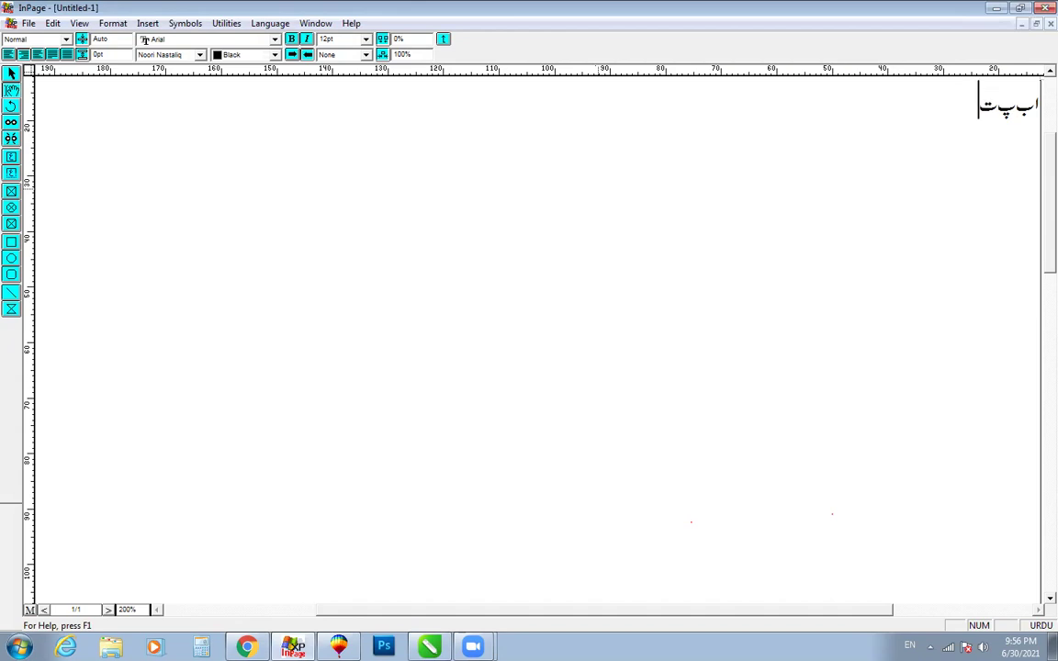
# - Continue the Urdu alphabet on the same line with the letters from ٹ through ے
pyautogui.write('ٹثجچح')
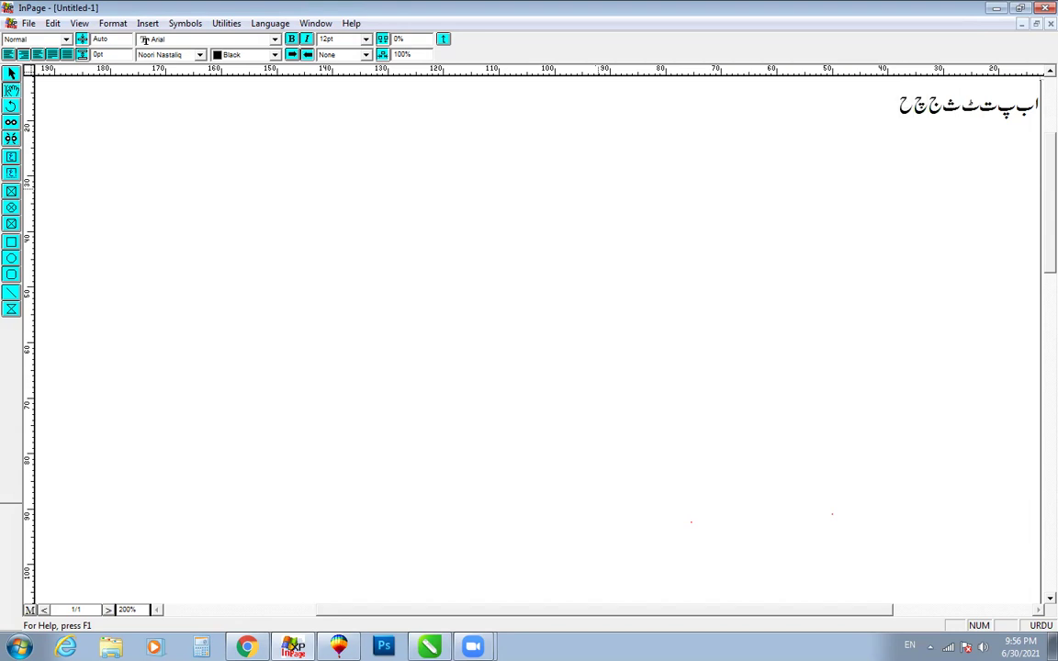
pyautogui.write('خدڈذرڑزژ')
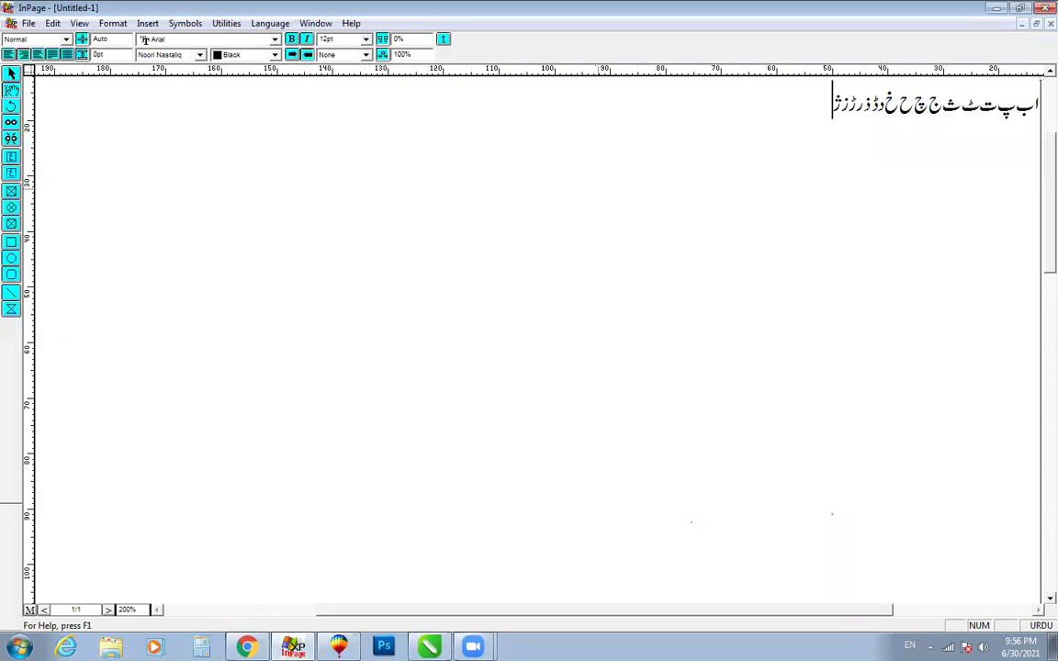
pyautogui.write('س ش ص ض')
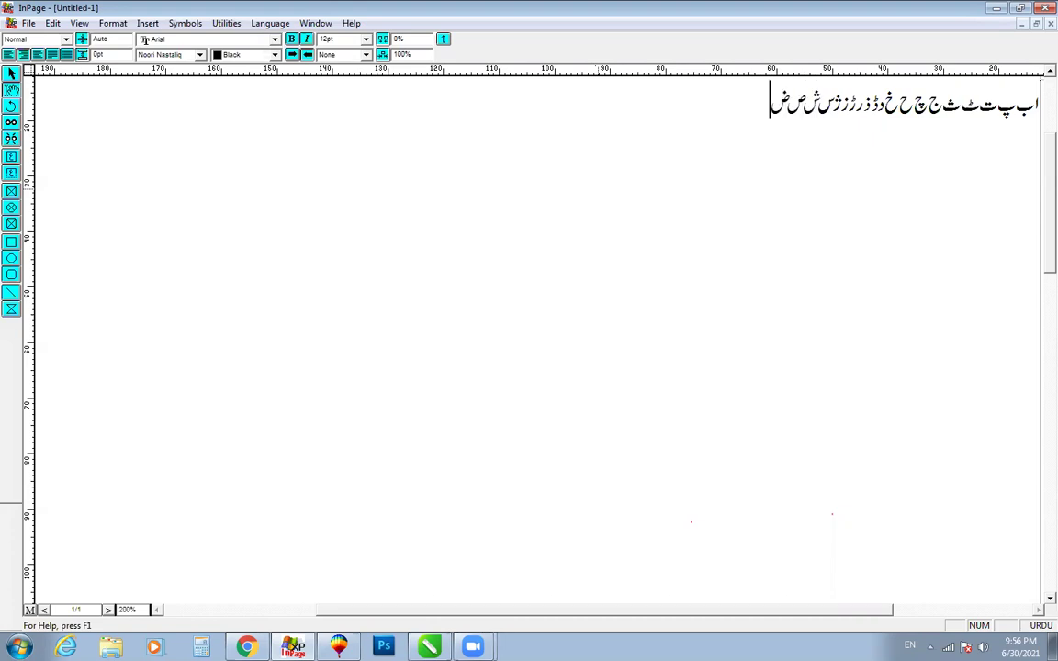
pyautogui.write(' ط ظ ع غ ف ک')
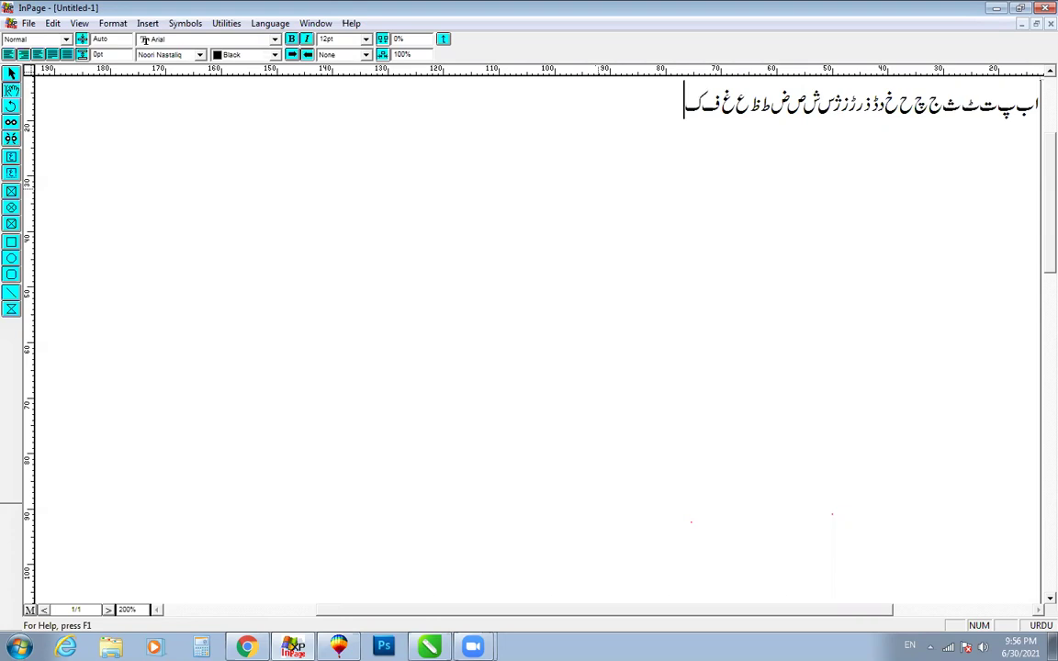
pyautogui.write(' ق گ ل')
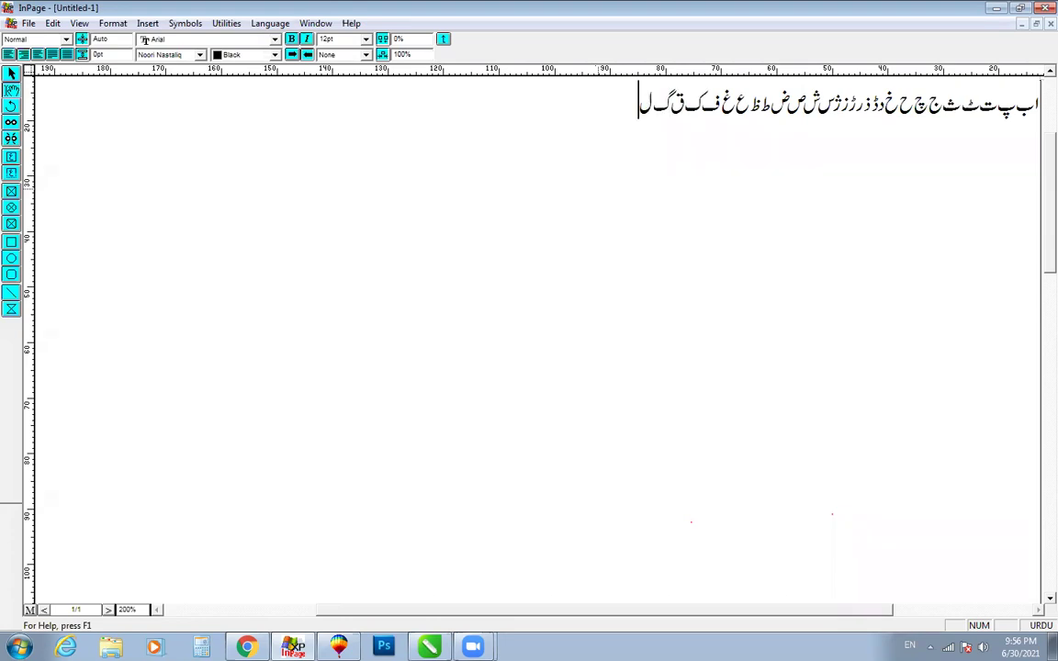
pyautogui.write(' م ن و ہ ء ی ے')
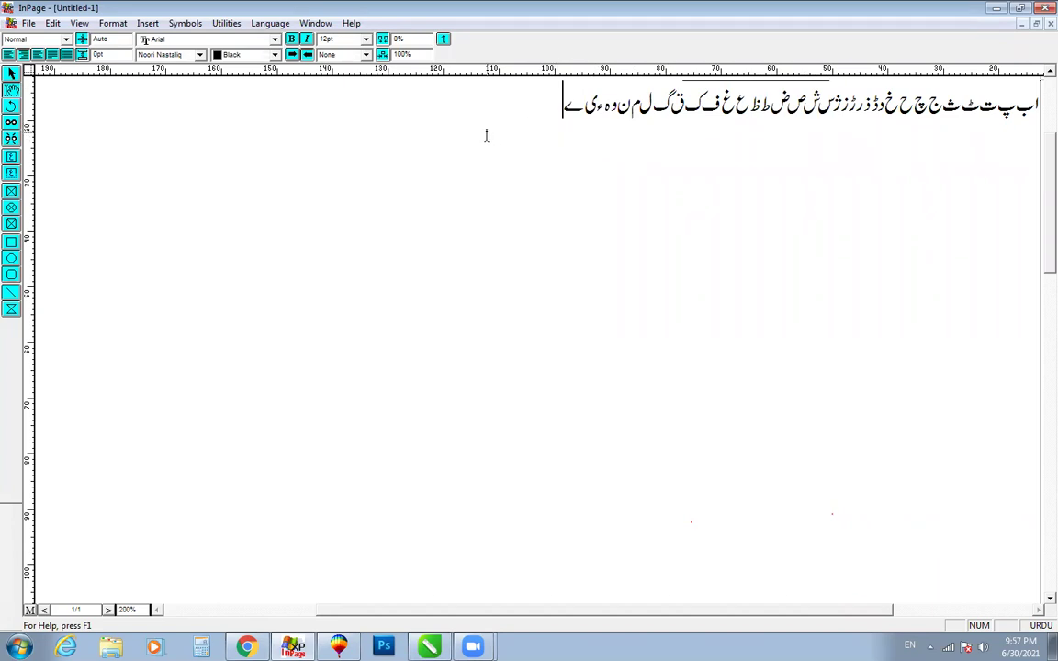
# - Delete the final letter ے from the end of the alphabet line
pyautogui.moveTo(567, 123); pyautogui.dragTo(956, 132)
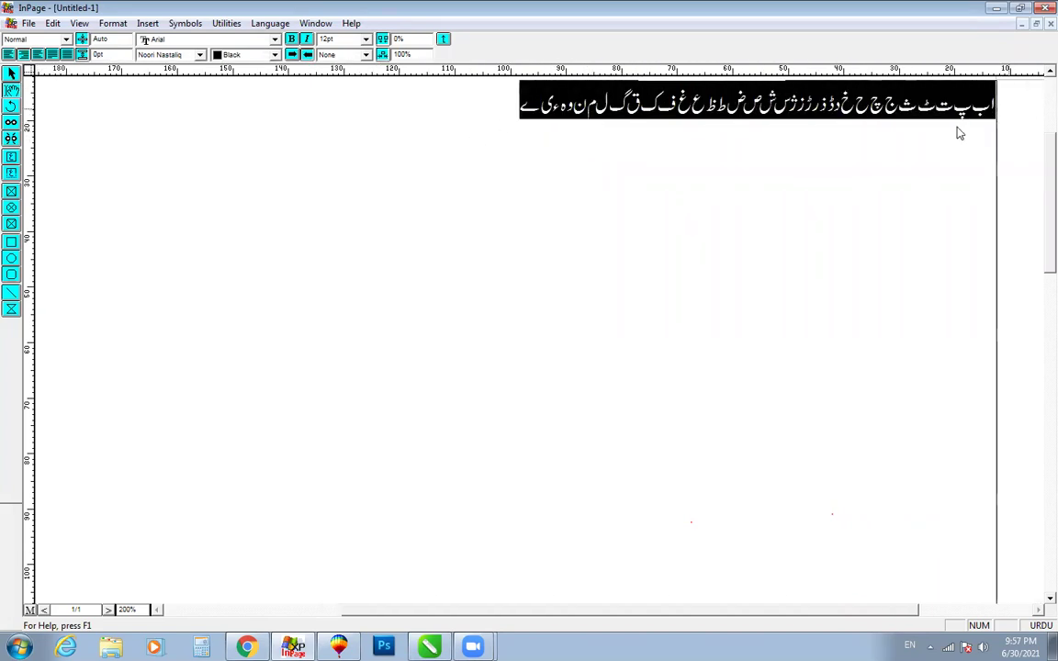
pyautogui.click(517, 114)
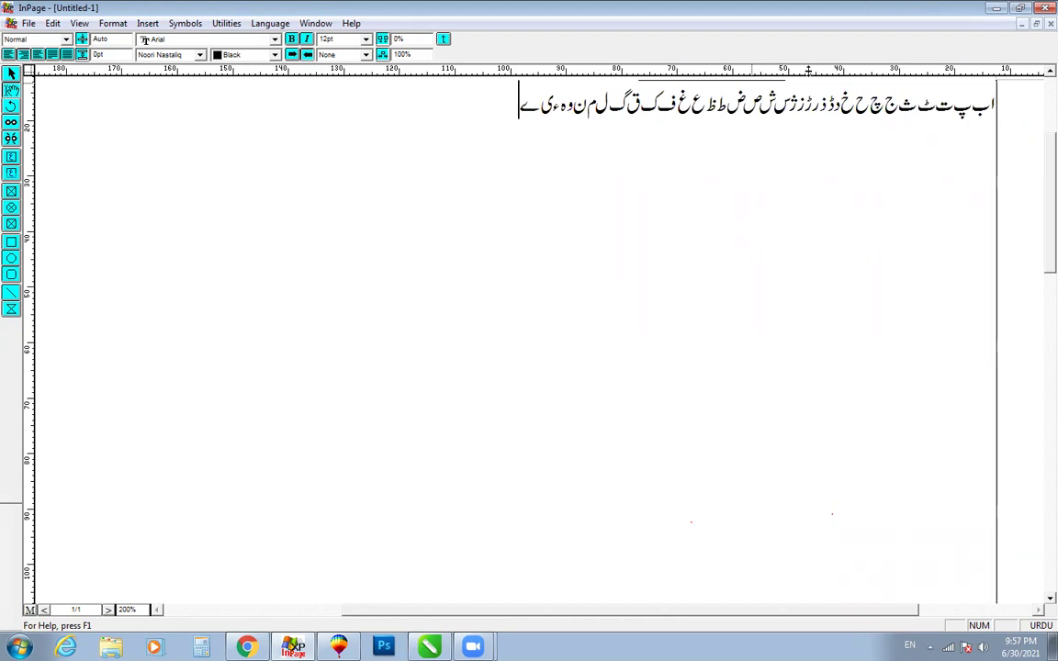
pyautogui.press('BackSpace')
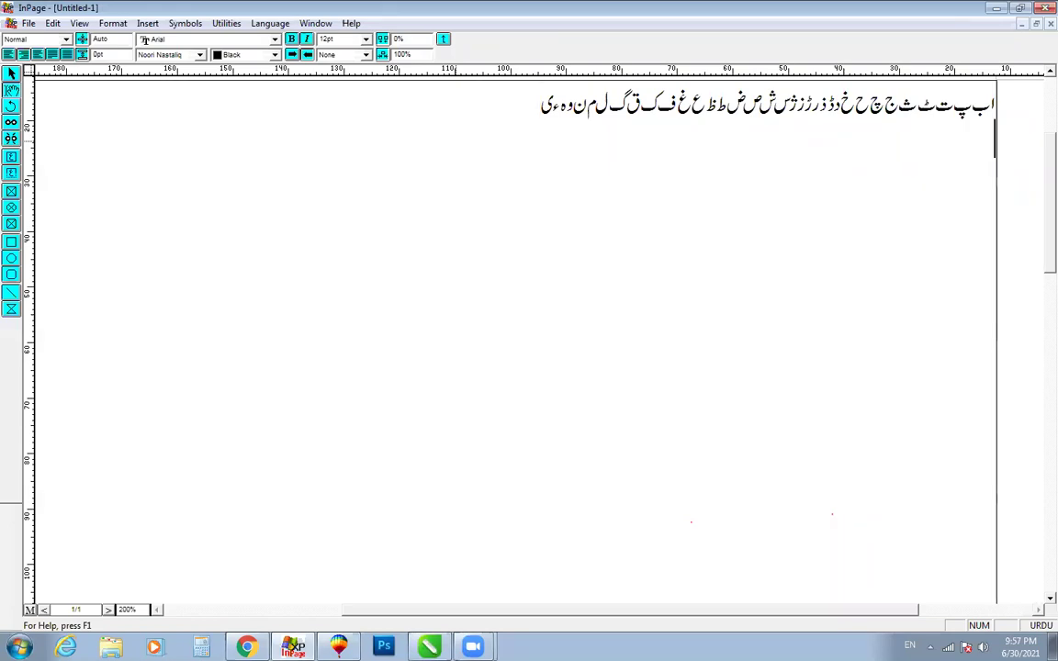
# - Start a new line below the alphabet and enter الحمدللہ
pyautogui.press('Return')
pyautogui.write('الحمدللہ')
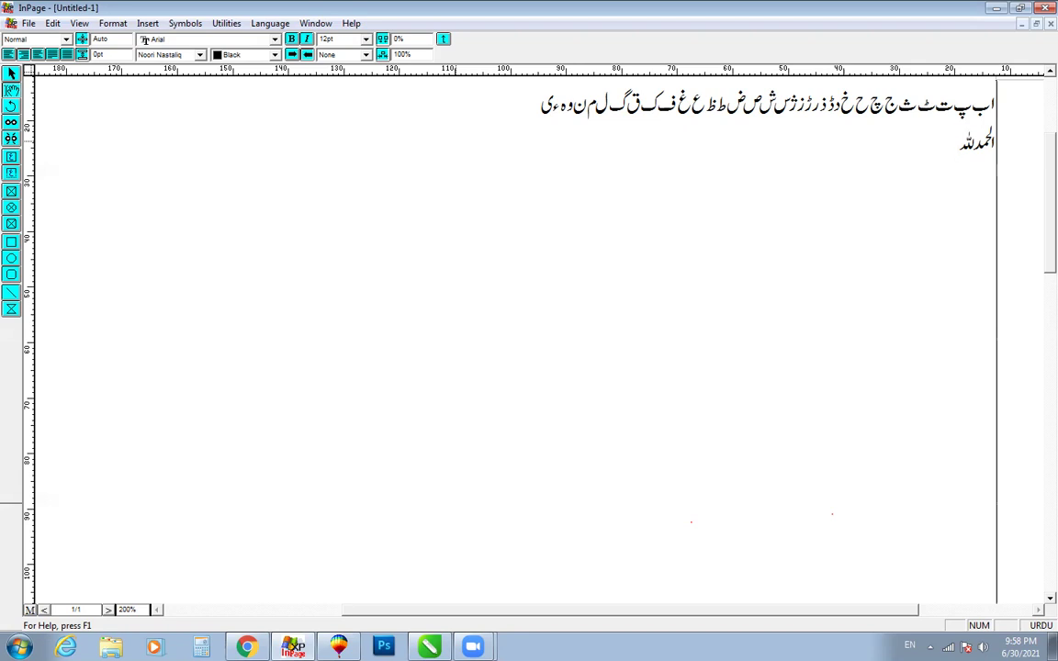
pyautogui.press('BackSpace')
pyautogui.write('ہ')
pyautogui.press('BackSpace')
pyautogui.write('ہ')
# - Try selecting both lines of text, as the whole document and by range, clearing each selection
pyautogui.hotkey('ctrl', 'a')
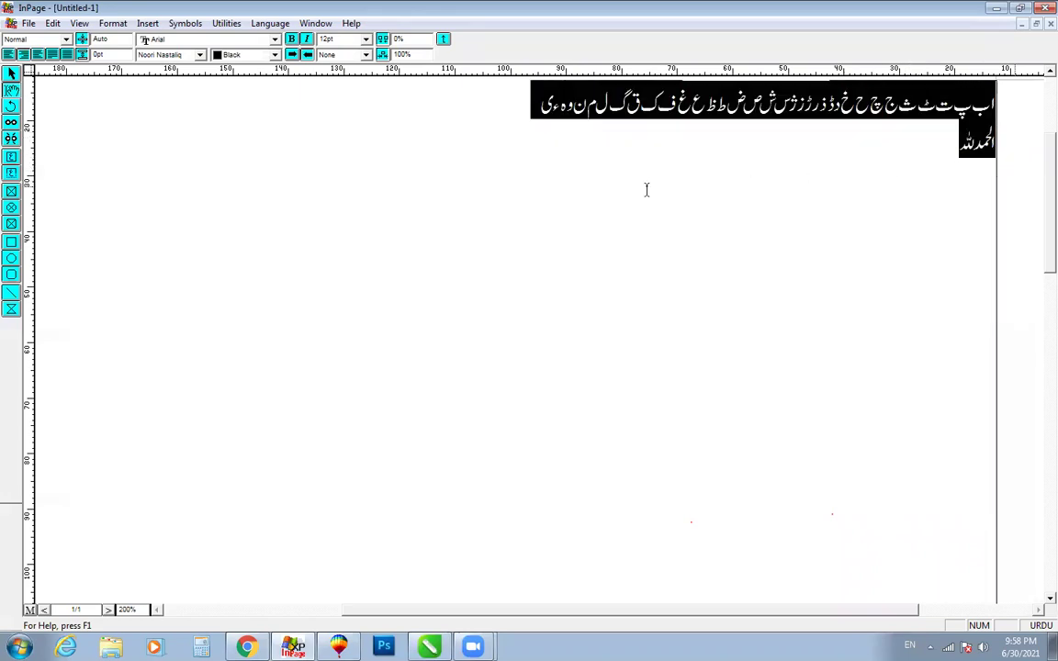
pyautogui.click(918, 161)
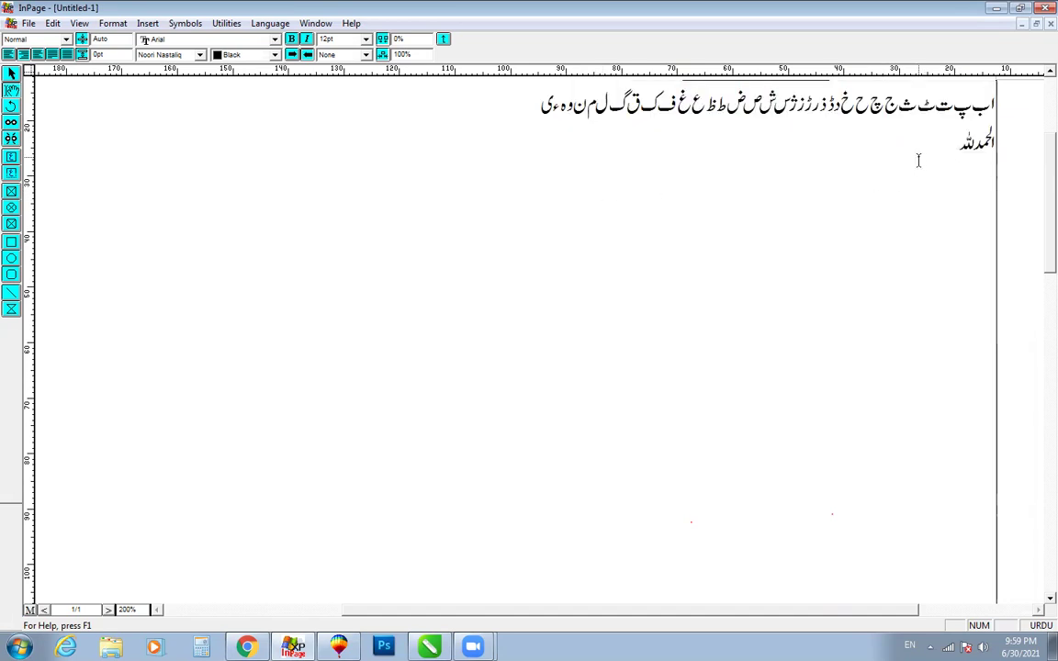
pyautogui.hotkey('ctrl', 'a')
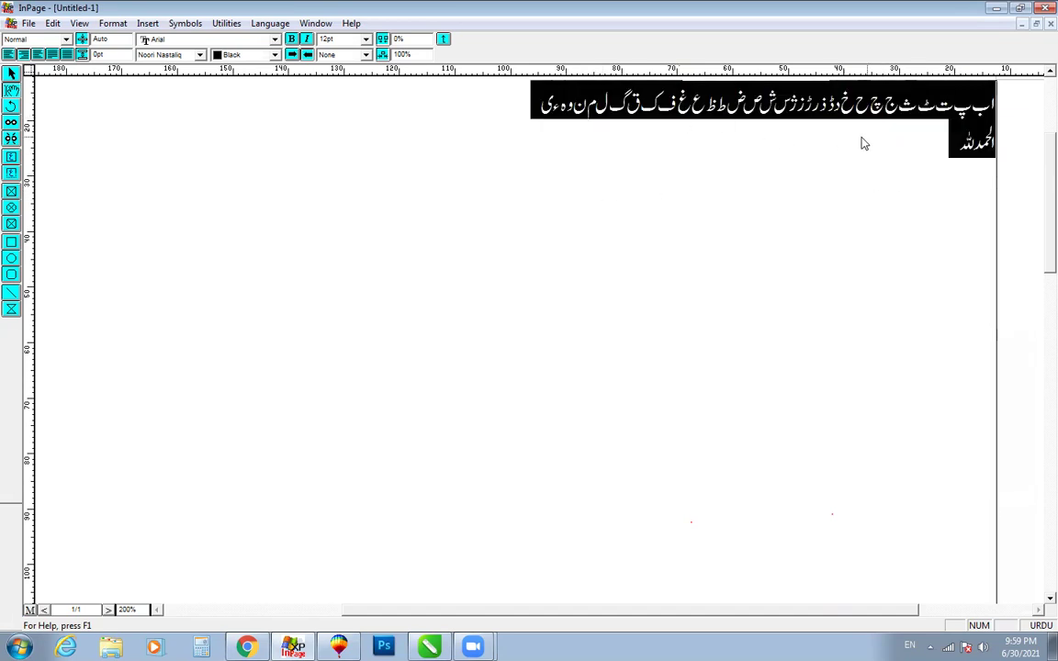
pyautogui.click(911, 165)
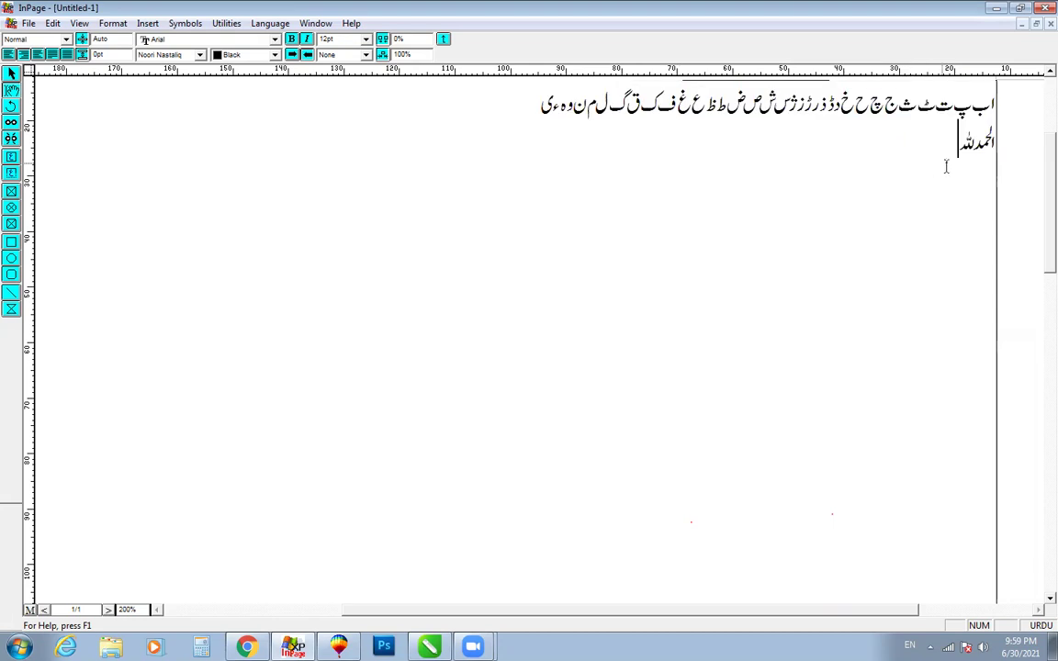
pyautogui.moveTo(957, 149); pyautogui.dragTo(1004, 111)
pyautogui.click(929, 151)
pyautogui.moveTo(929, 151); pyautogui.dragTo(1022, 100)
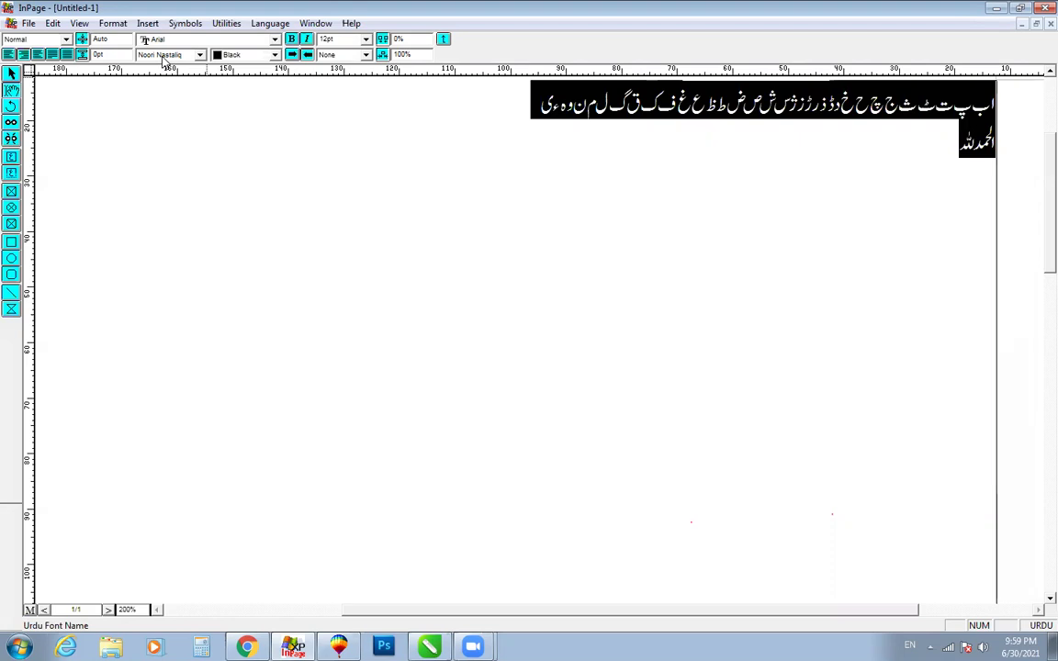
pyautogui.click(606, 117)
pyautogui.press('End')
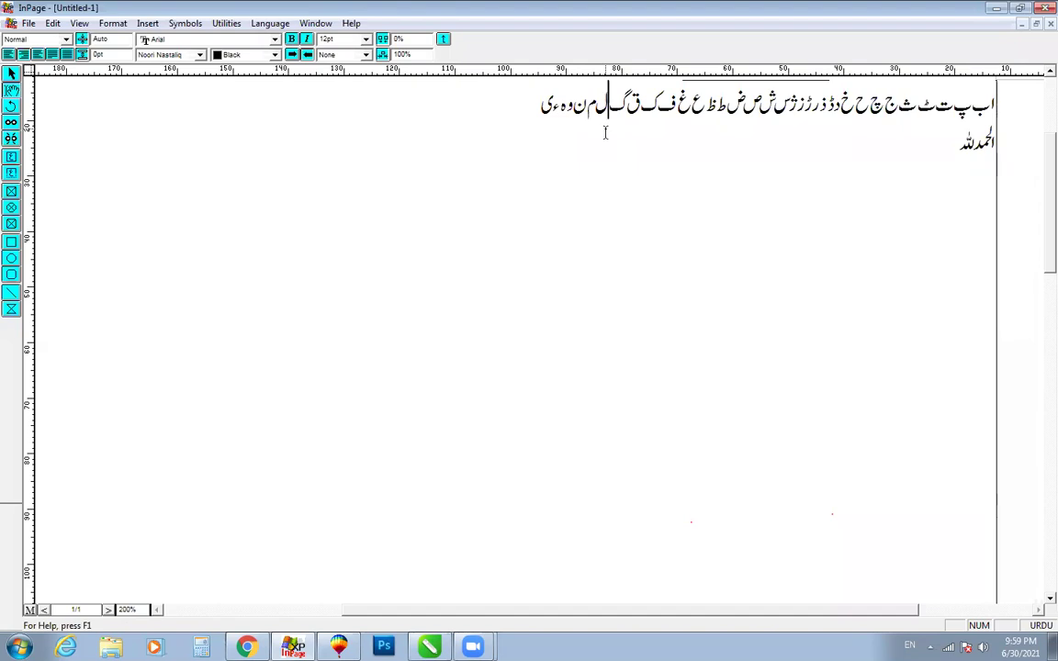
# - Select all the text and try the Urdu fonts Noori Character, Lahori Nastaliq and Aasaar on it
pyautogui.hotkey('ctrl', 'a')
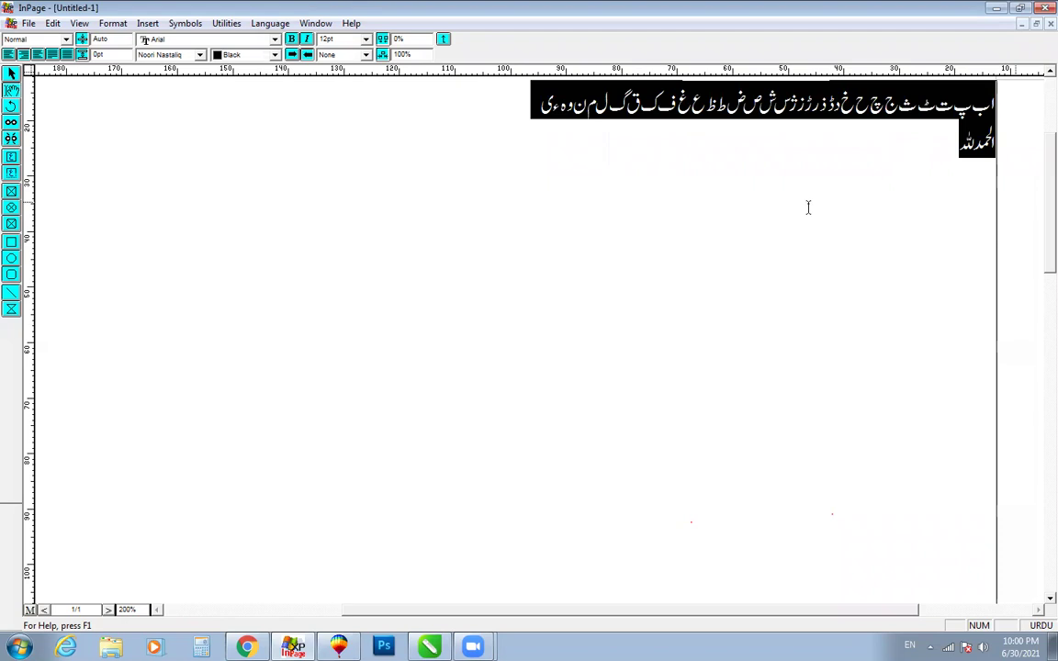
pyautogui.click(151, 55)
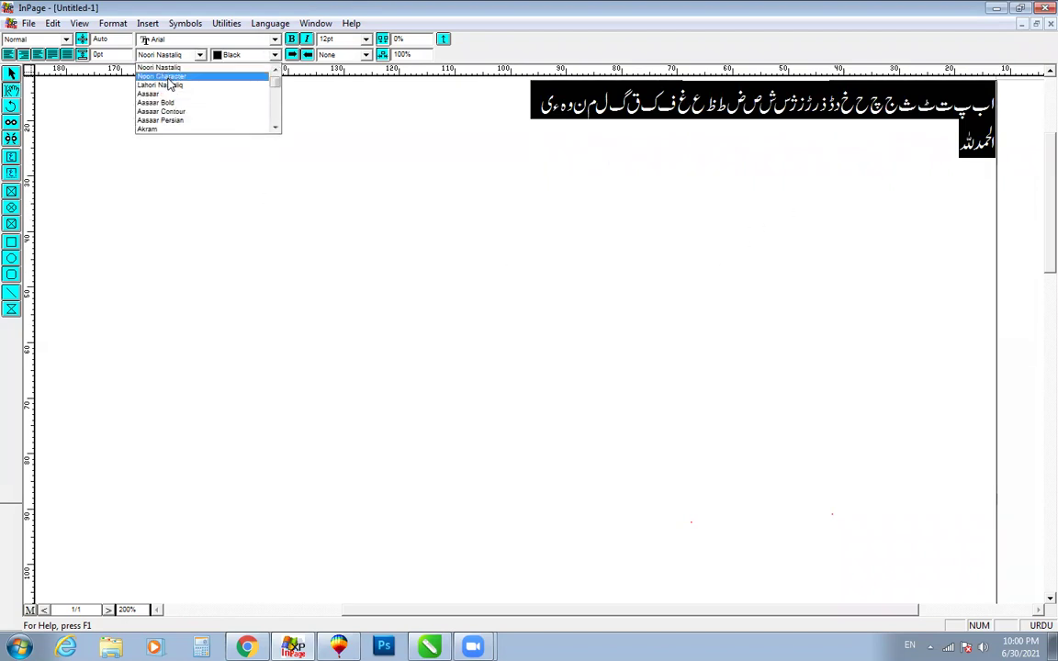
pyautogui.click(168, 77)
pyautogui.click(171, 57)
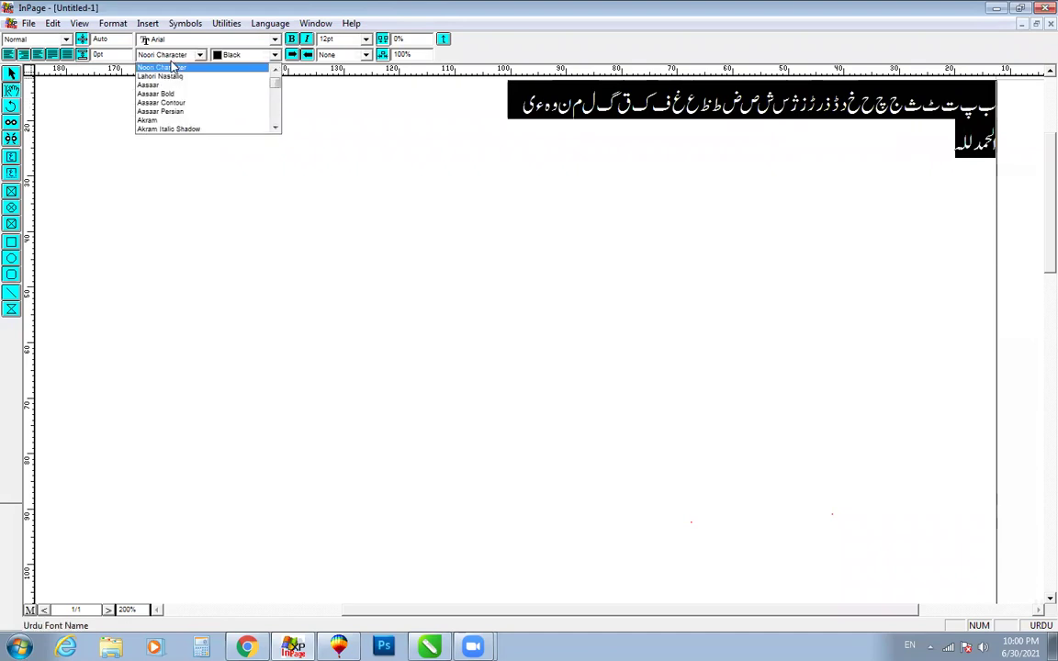
pyautogui.click(168, 76)
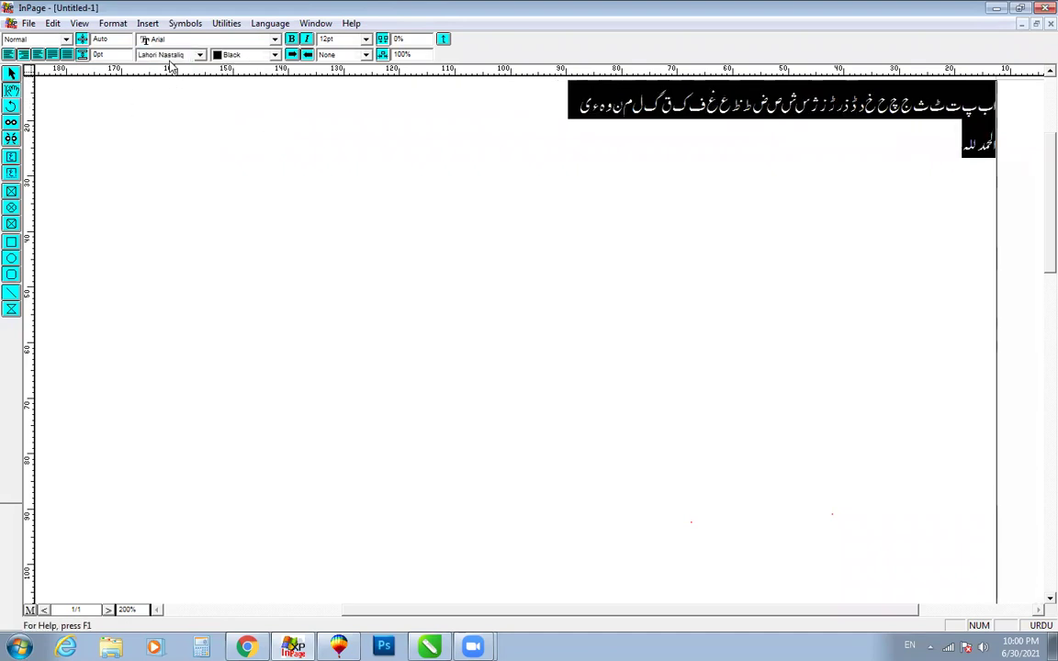
pyautogui.click(155, 54)
pyautogui.click(160, 76)
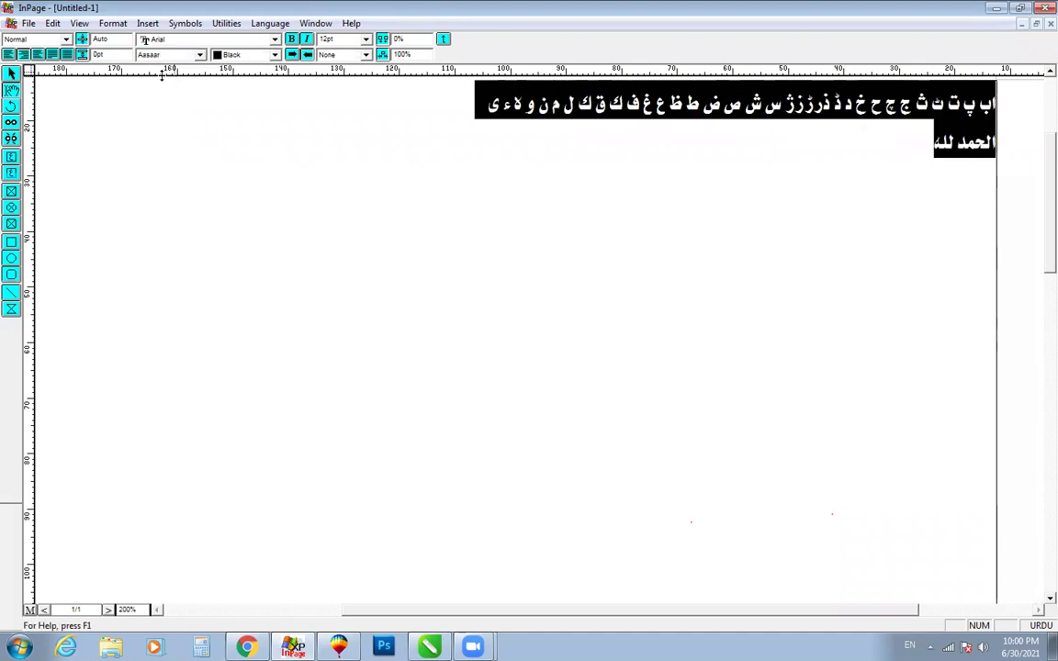
# - Try the Aasaar Bold, Aasaar Contour and Aasaar Persian fonts on the selected text
pyautogui.click(154, 54)
pyautogui.click(168, 82)
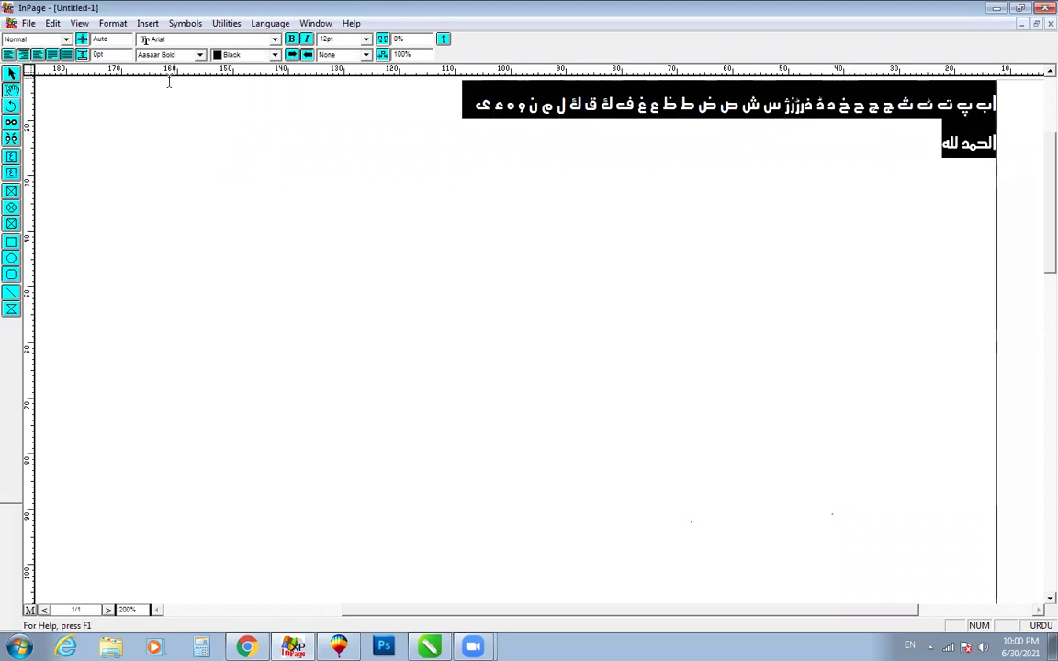
pyautogui.click(197, 55)
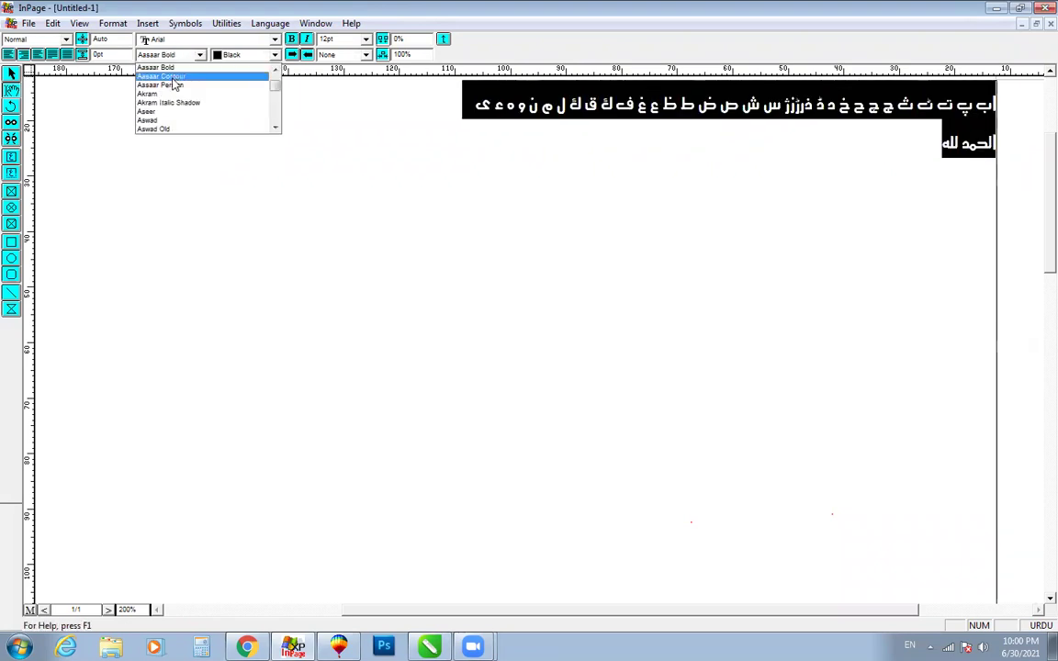
pyautogui.click(172, 83)
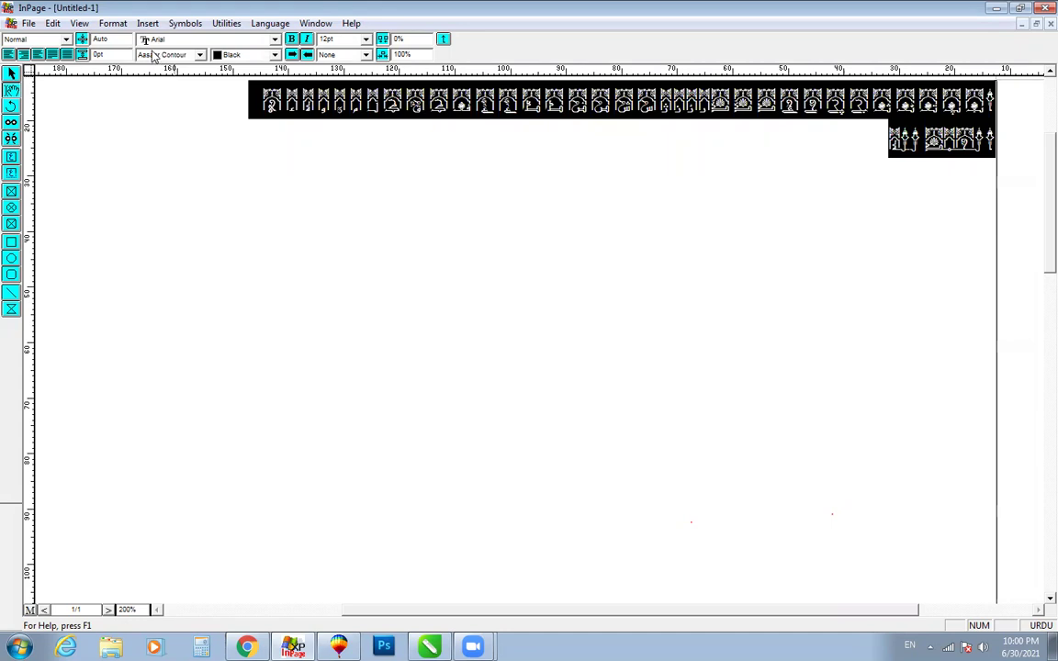
pyautogui.click(147, 55)
pyautogui.click(160, 82)
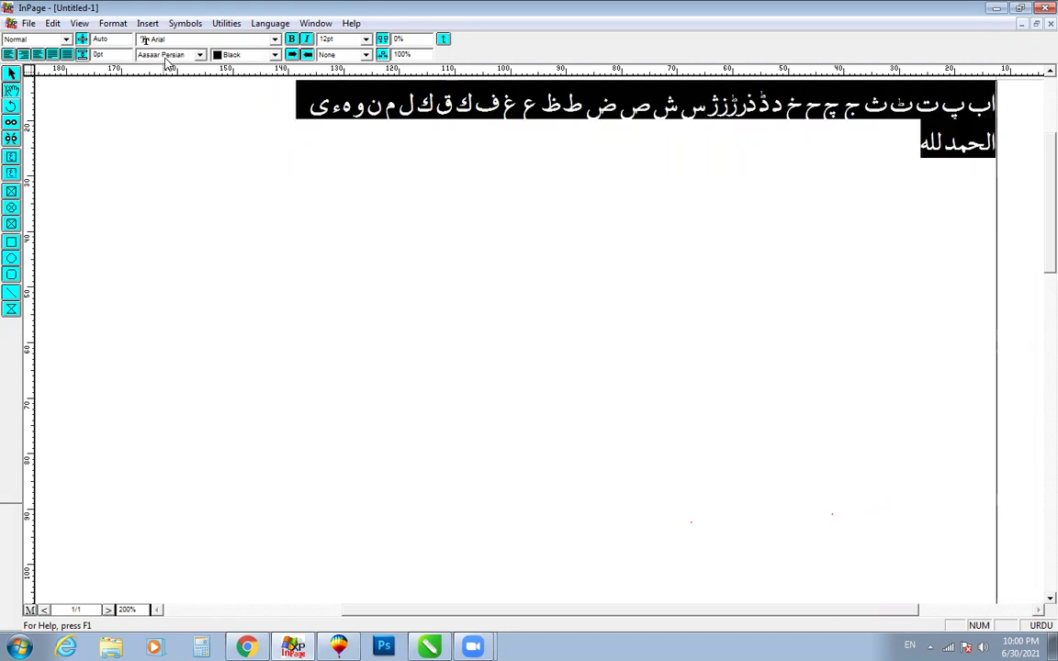
# - Try the Akram, Akram Italic Shadow, Aseer and Aswad fonts on the selected text
pyautogui.click(150, 55)
pyautogui.click(164, 78)
pyautogui.click(152, 55)
pyautogui.click(166, 78)
pyautogui.click(152, 55)
pyautogui.click(166, 78)
pyautogui.click(152, 55)
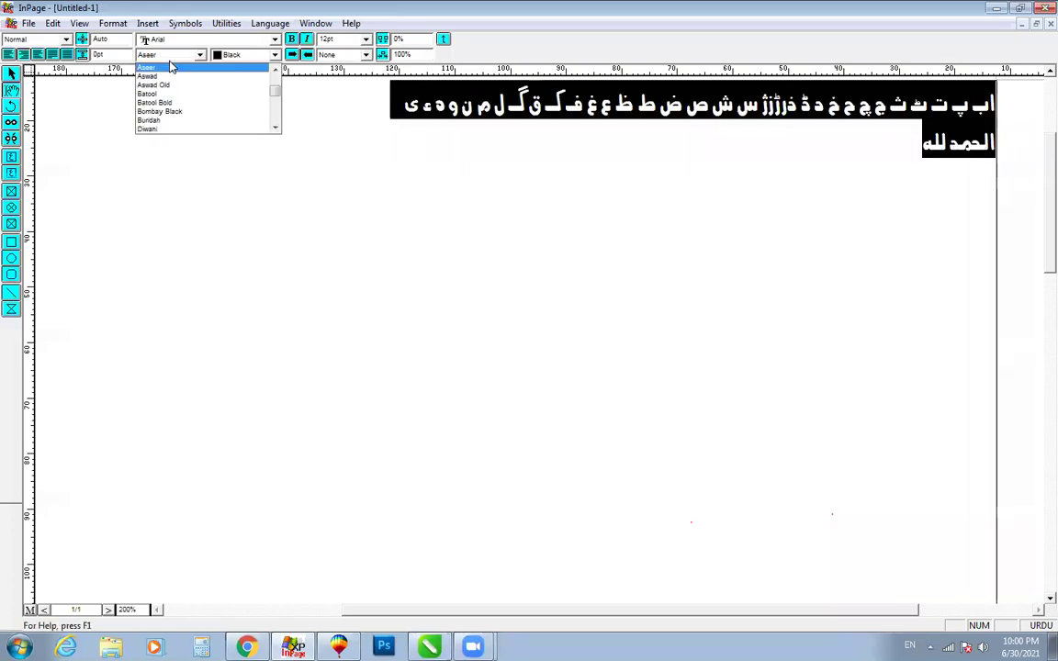
pyautogui.click(170, 78)
# - Continue trying the Urdu fonts listed after Aswad on the selected text, ending with Bombay Black
pyautogui.click(152, 55)
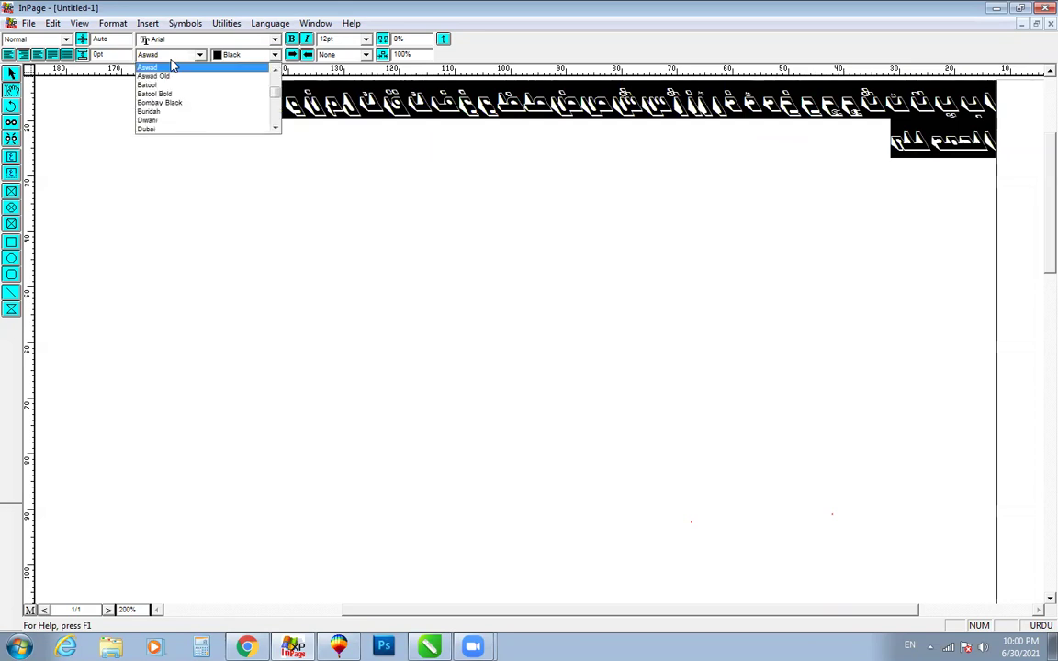
pyautogui.click(174, 93)
pyautogui.click(156, 56)
pyautogui.click(166, 83)
pyautogui.click(156, 55)
pyautogui.click(164, 78)
# - Try the Diwani, Dubai and Ghalib fonts on the selected text
pyautogui.click(164, 55)
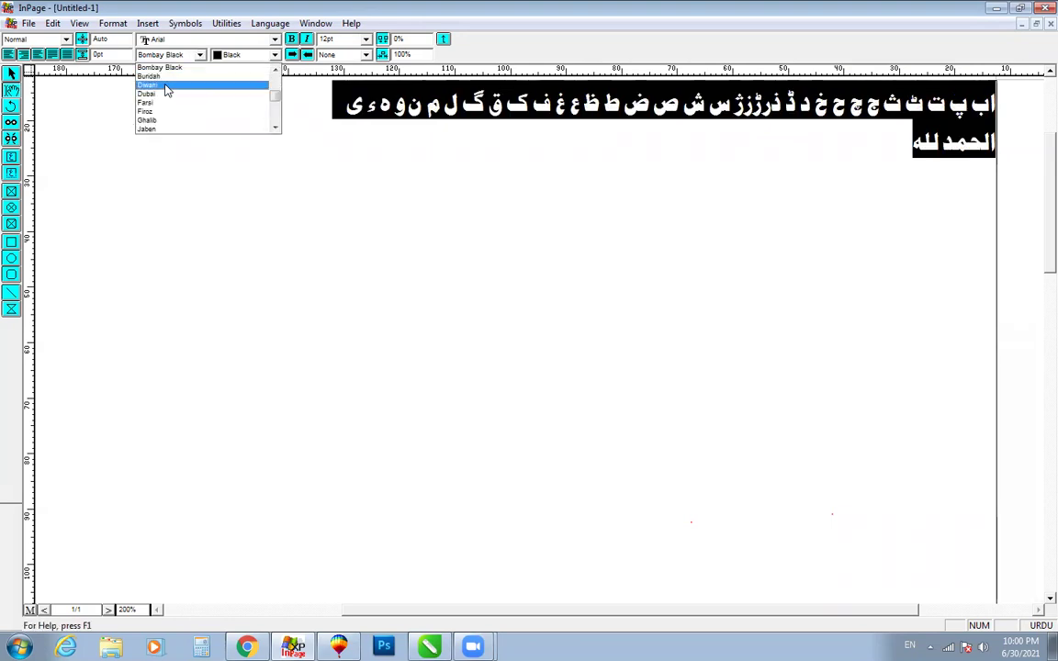
pyautogui.click(164, 86)
pyautogui.click(161, 55)
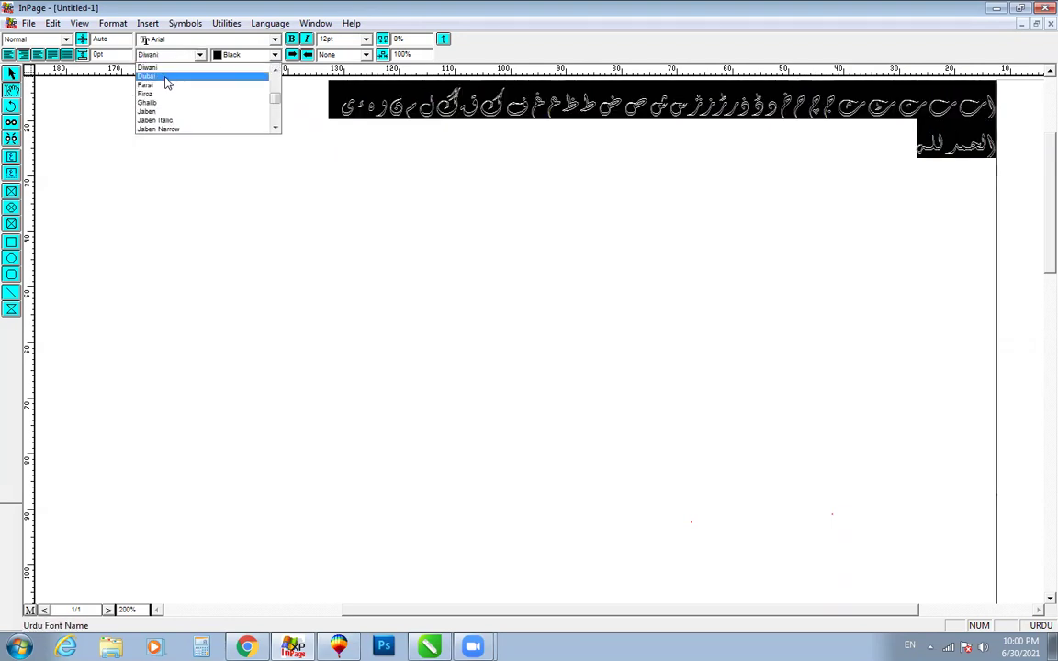
pyautogui.click(164, 83)
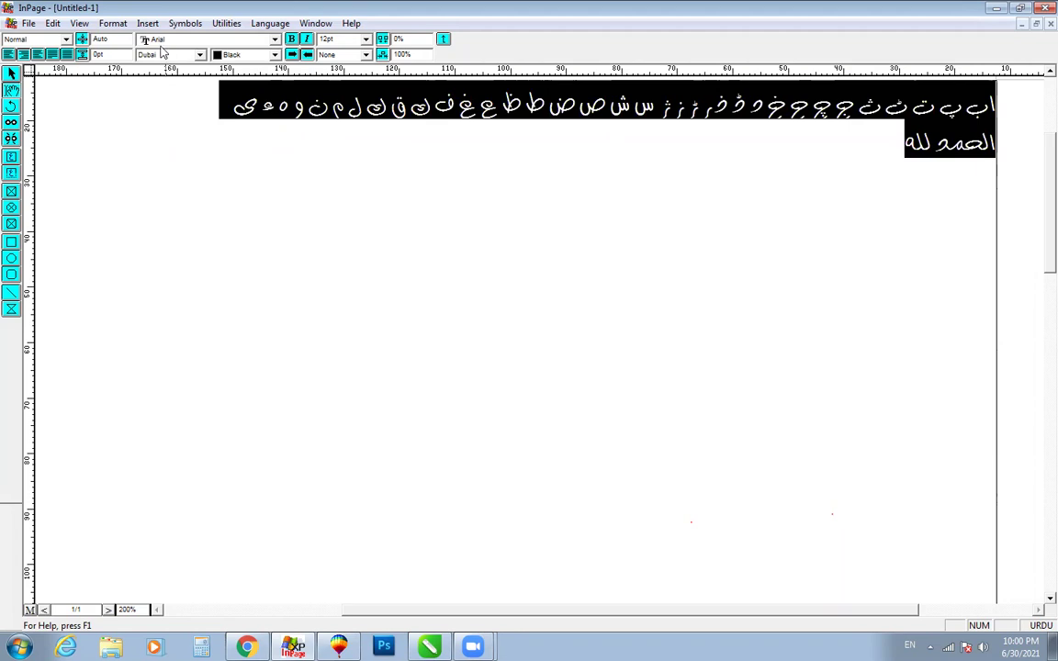
pyautogui.click(145, 55)
pyautogui.click(158, 95)
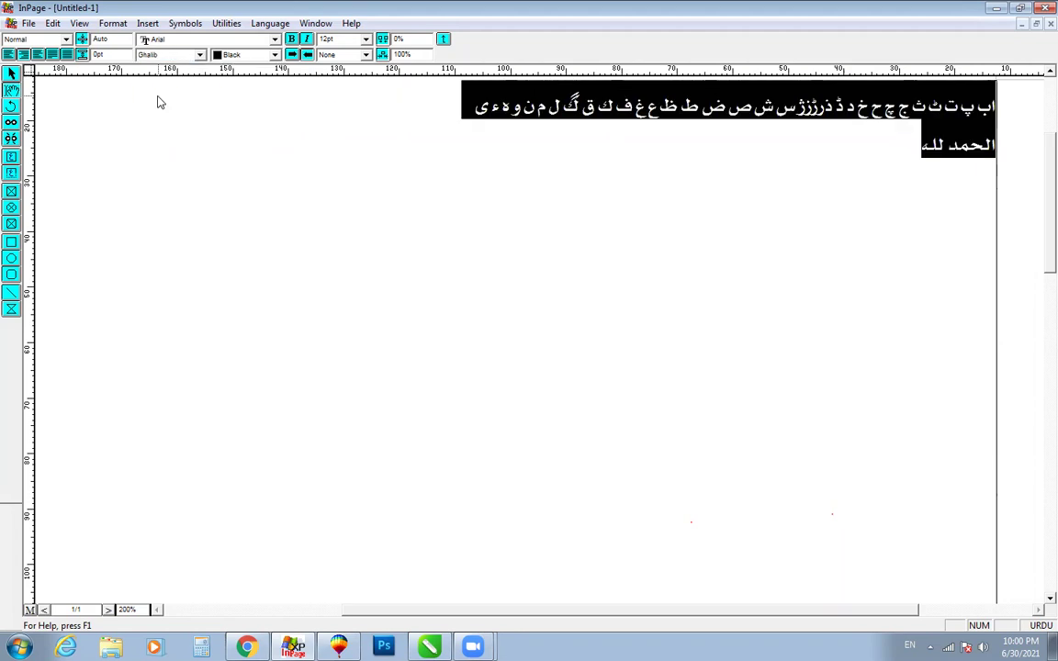
# - Try the Jameel font on the selected text, and settle on the Urdu font Rouqa
pyautogui.click(162, 56)
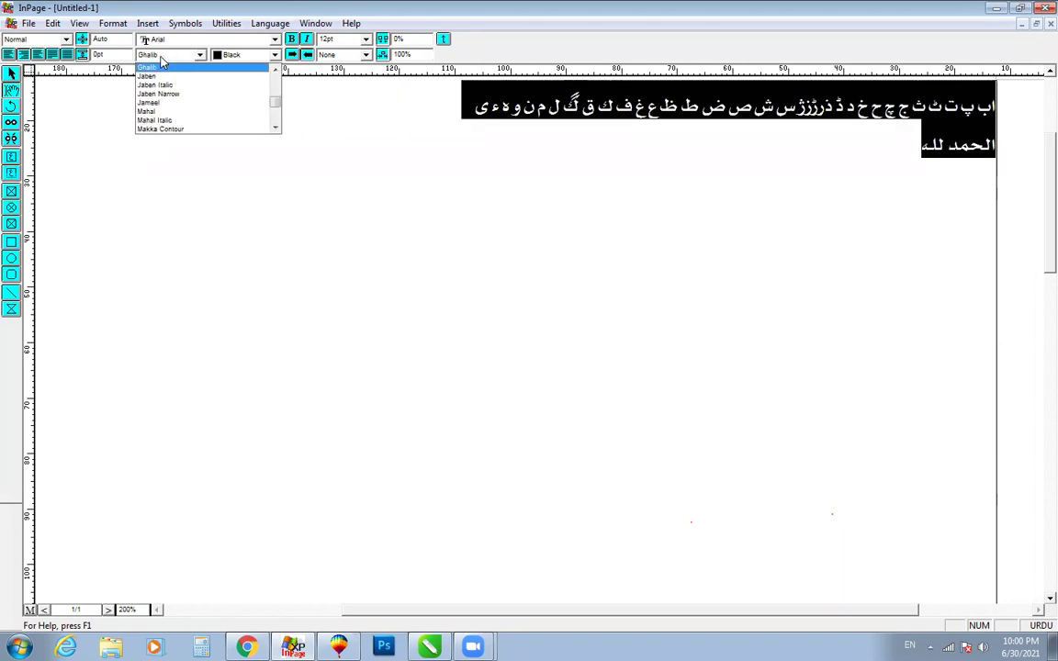
pyautogui.click(170, 84)
pyautogui.click(164, 55)
pyautogui.click(165, 90)
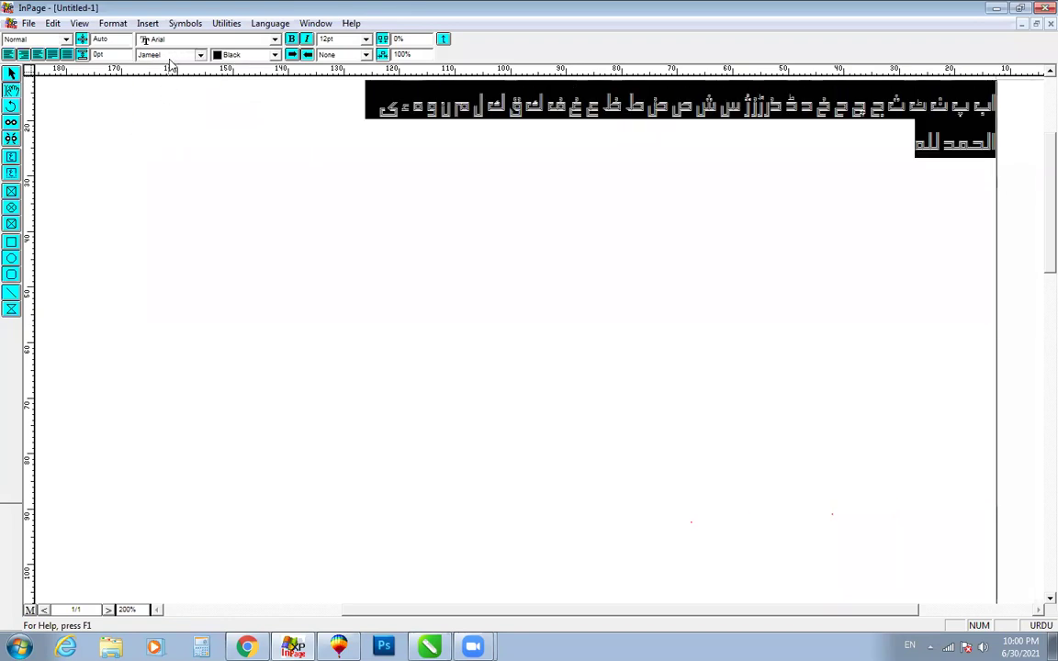
pyautogui.click(164, 55)
pyautogui.click(167, 123)
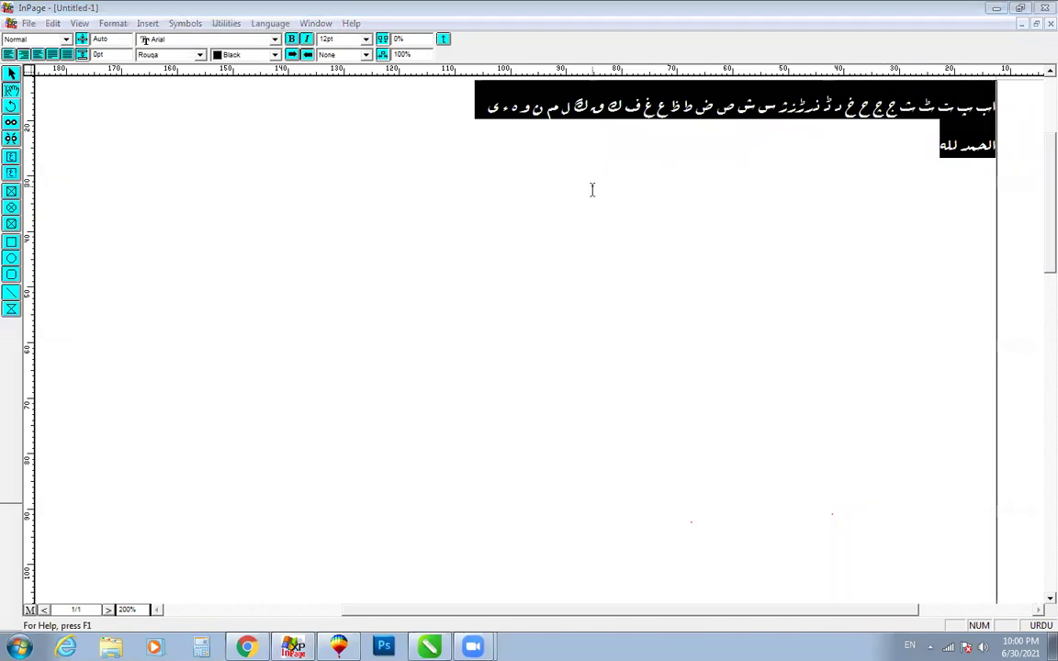
# - Switch to CorelDRAW and draw a rectangle about 5.8 by 2.6 inches in the upper part of the page
pyautogui.click(386, 569)
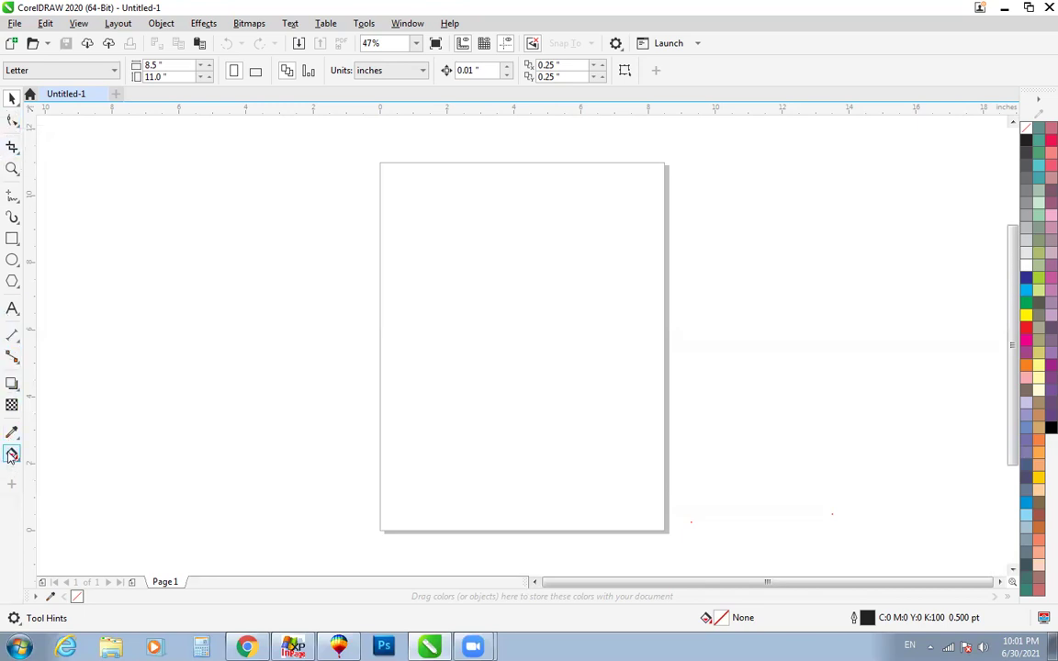
pyautogui.click(12, 238)
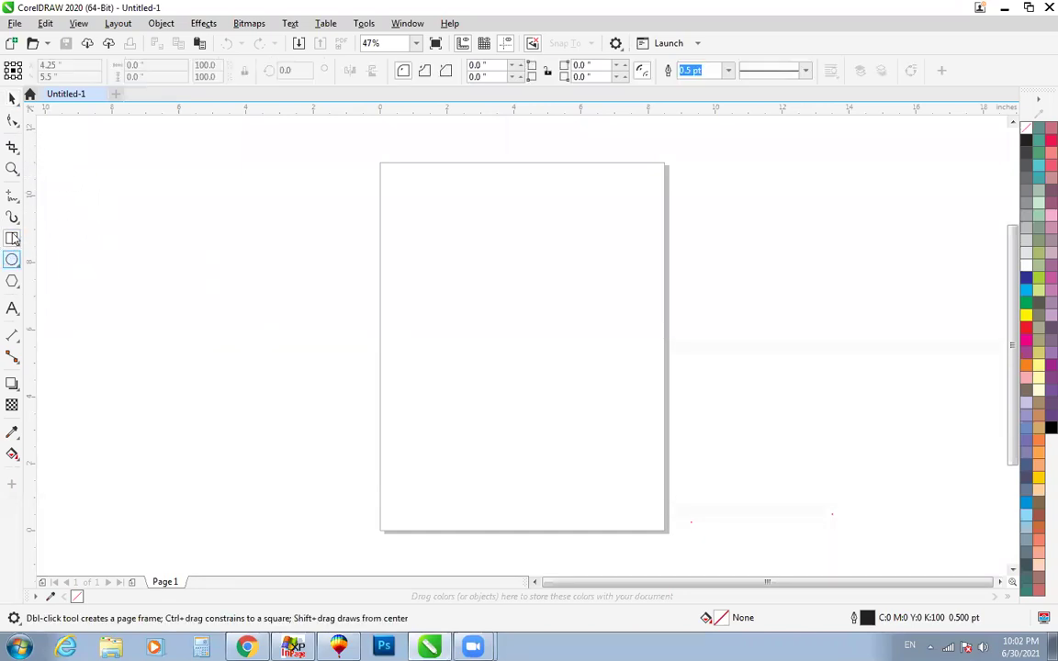
pyautogui.moveTo(406, 192)
pyautogui.mouseDown()
pyautogui.moveTo(431, 211)
pyautogui.moveTo(559, 248)
pyautogui.moveTo(600, 282)
pyautogui.mouseUp()
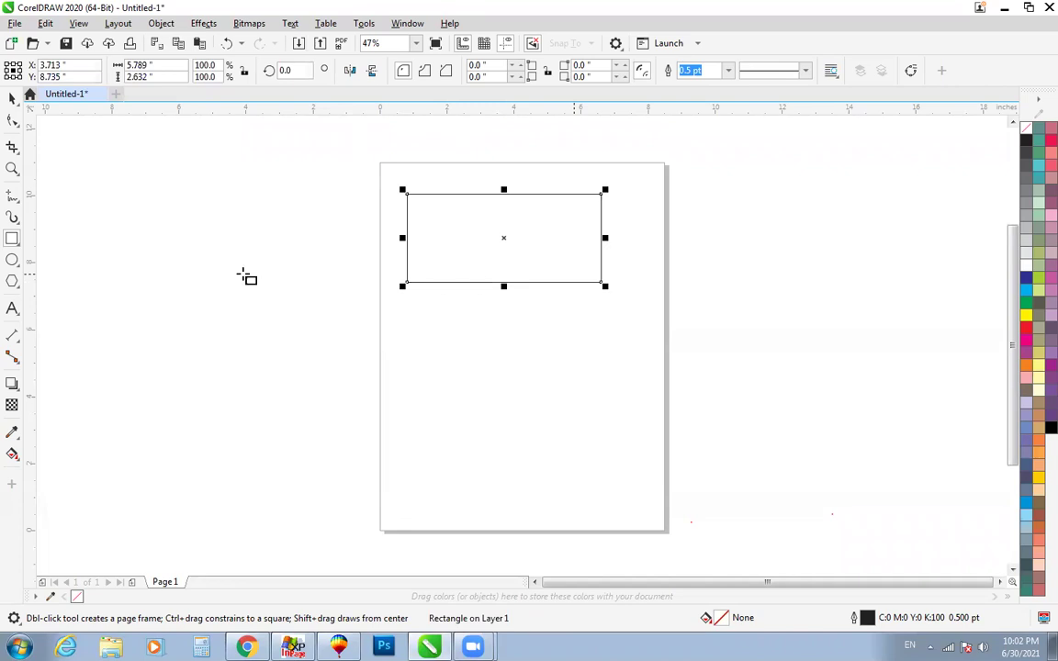
# - Draw a circle about 3.66 inches in diameter on the page below the rectangle
pyautogui.click(12, 260)
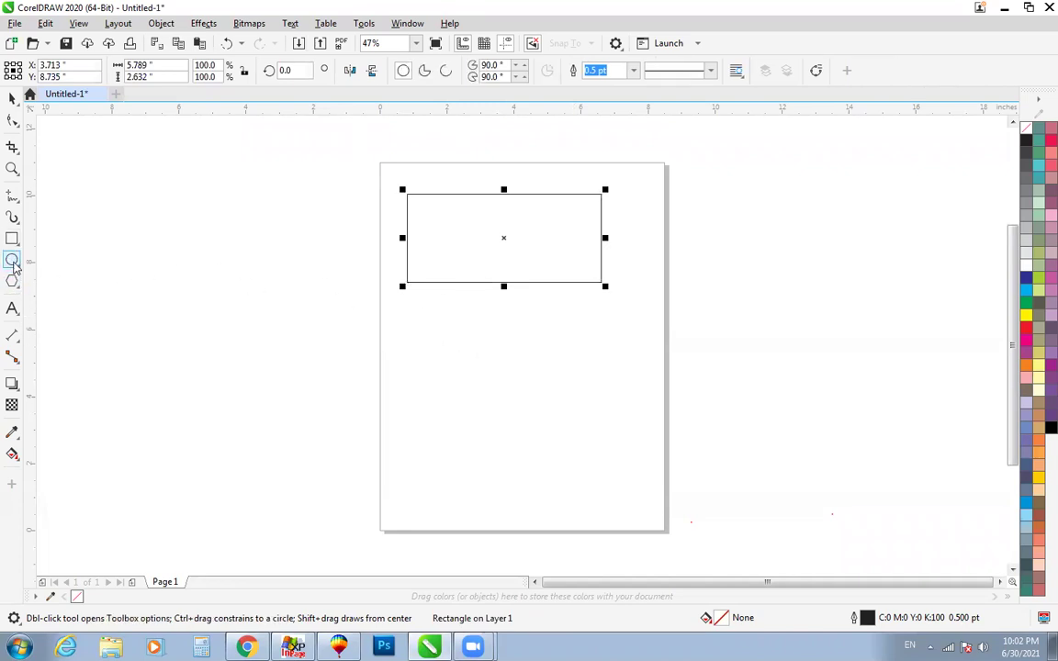
pyautogui.moveTo(450, 313); pyautogui.dragTo(578, 428)
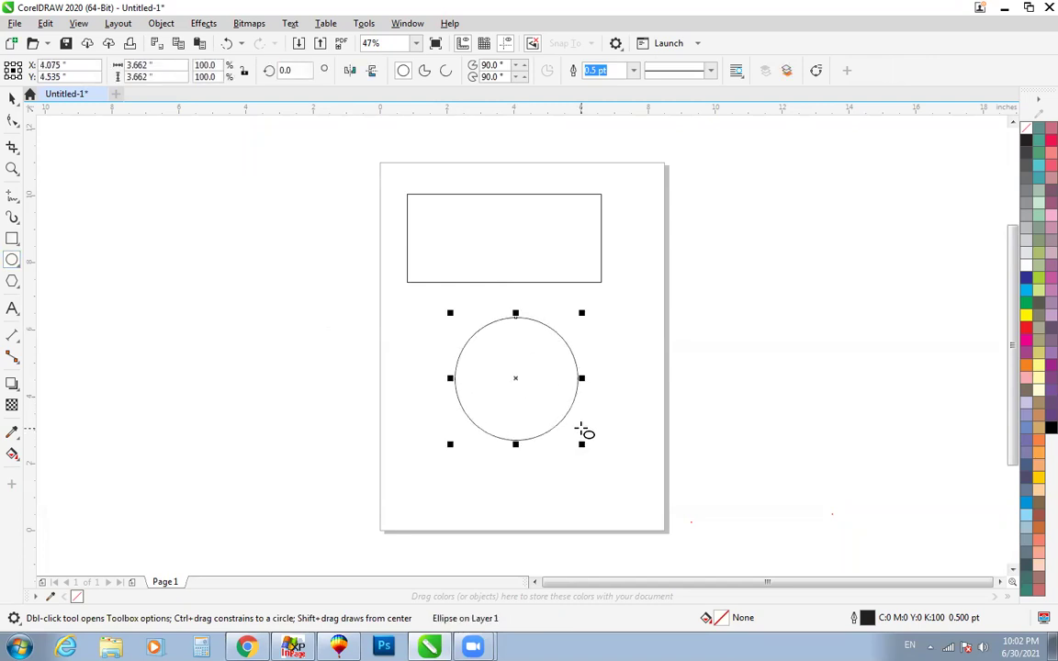
pyautogui.press('space')
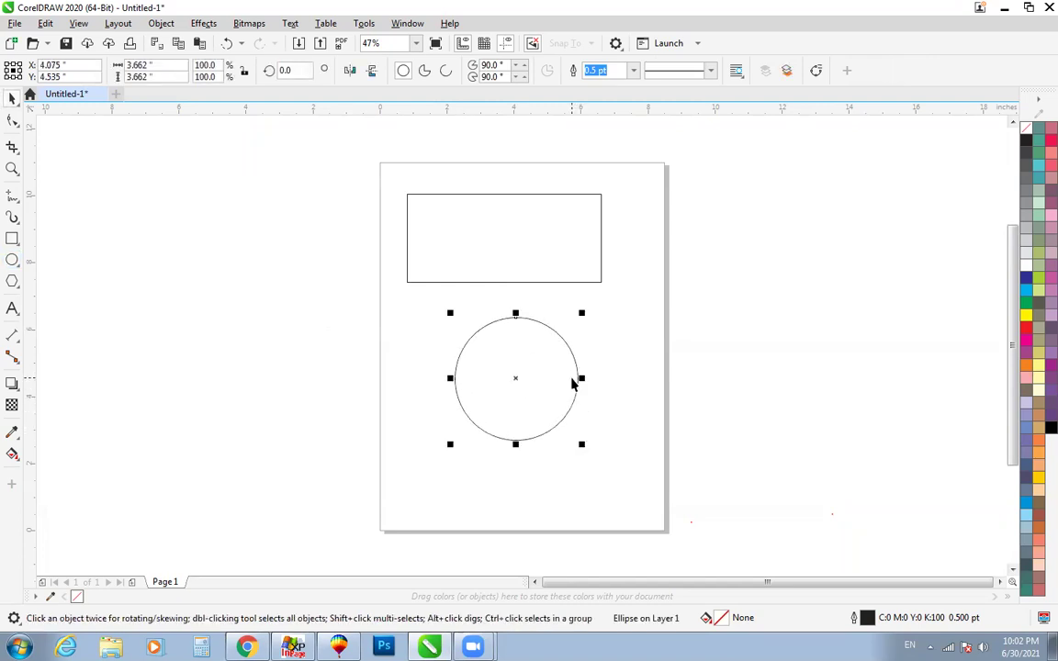
# - Draw a four-sided polygon about 4.2 inches wide outside the page beside the rectangle, and delete it
pyautogui.click(14, 281)
pyautogui.click(55, 282)
pyautogui.moveTo(182, 220); pyautogui.dragTo(297, 367)
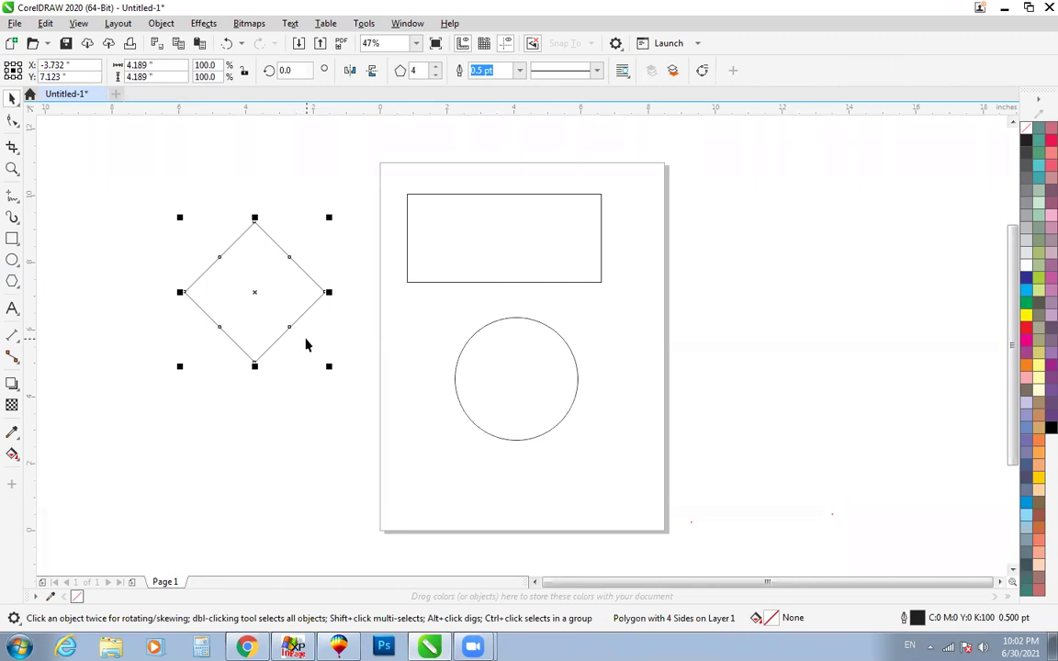
pyautogui.press('Delete')
# - Draw a five-pointed star about 4.7 by 4.4 inches outside the page, to its left
pyautogui.click(13, 281)
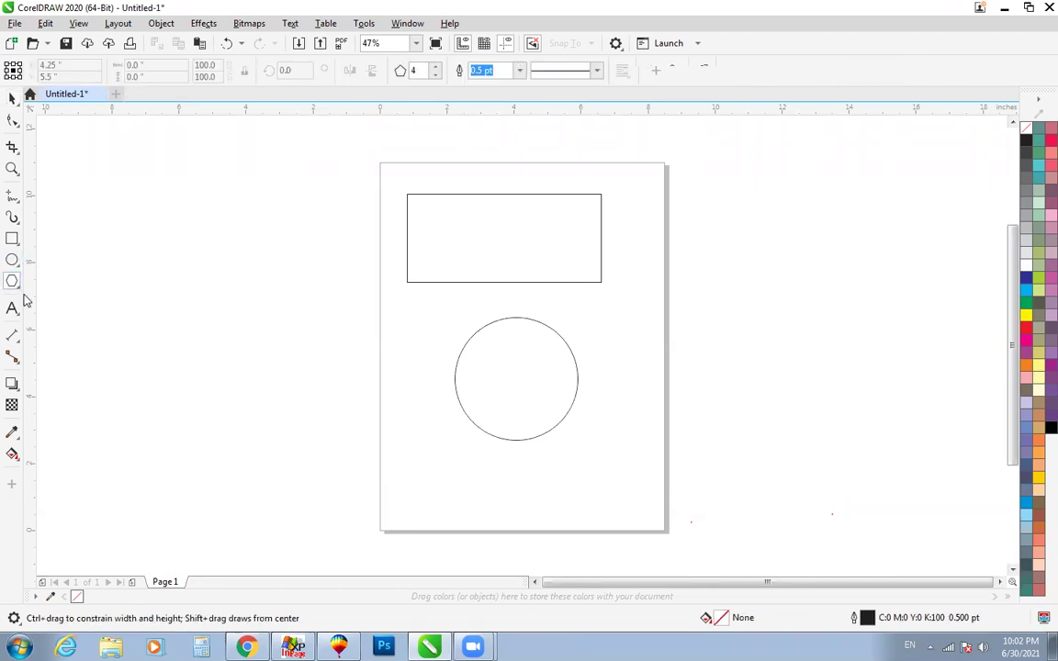
pyautogui.click(13, 281)
pyautogui.click(52, 298)
pyautogui.moveTo(159, 256); pyautogui.dragTo(321, 410)
pyautogui.press('space')
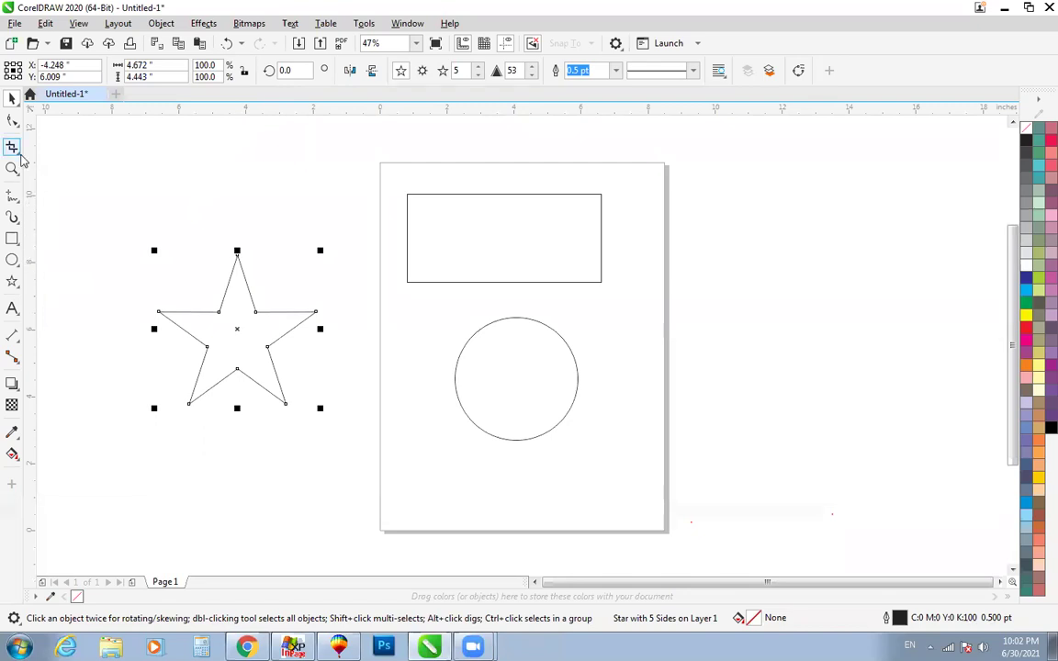
# - Draw a horizontal 2-point line about 7.9 inches long above the star
pyautogui.click(15, 195)
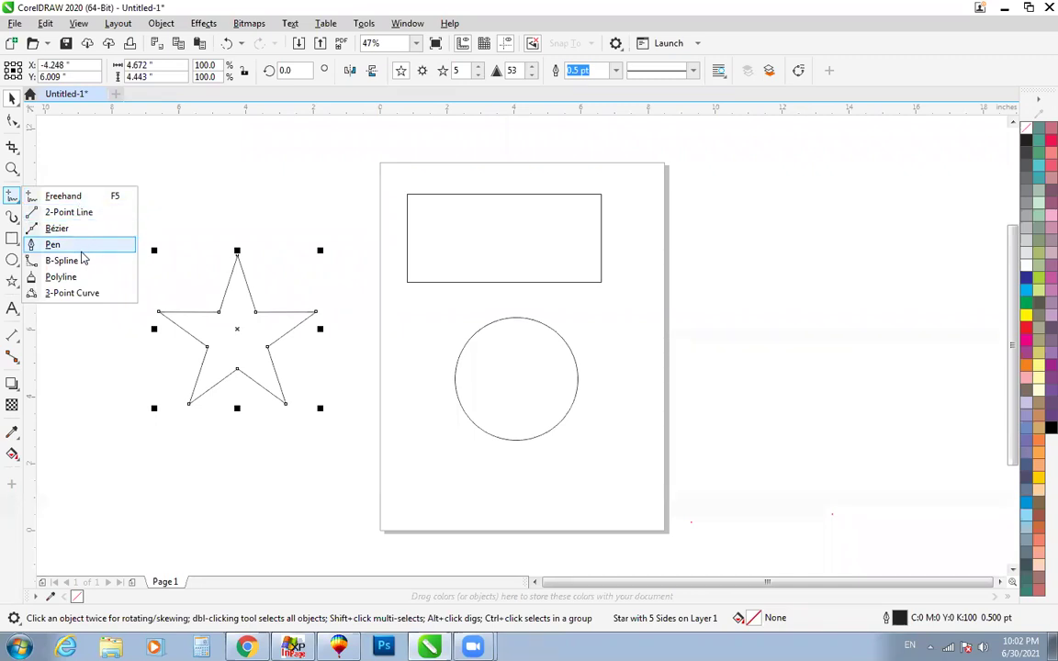
pyautogui.click(79, 213)
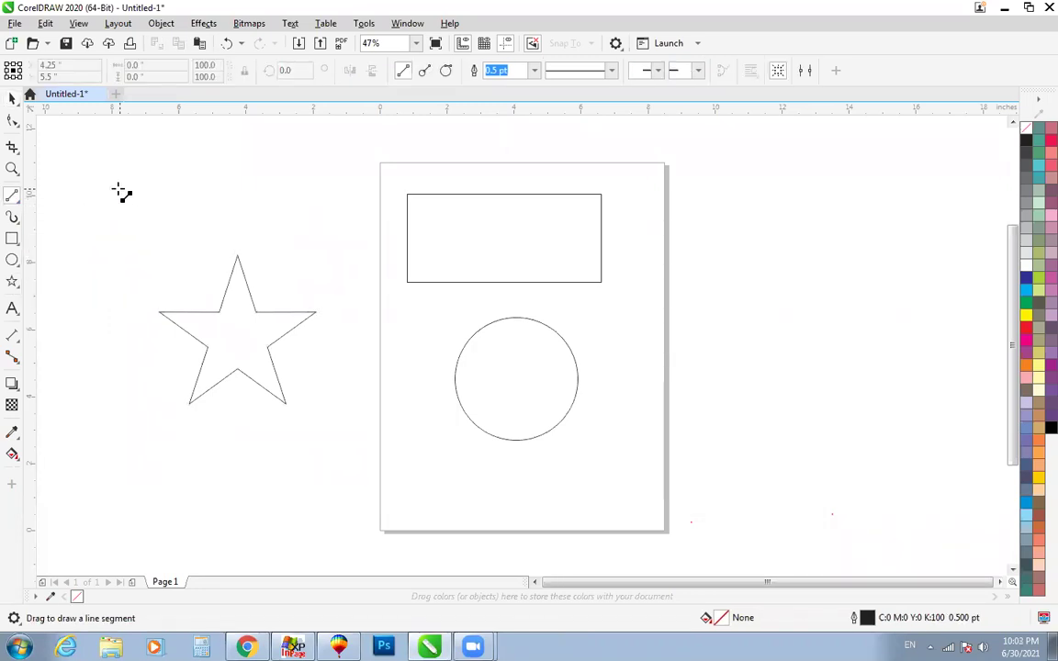
pyautogui.moveTo(96, 180); pyautogui.dragTo(371, 180)
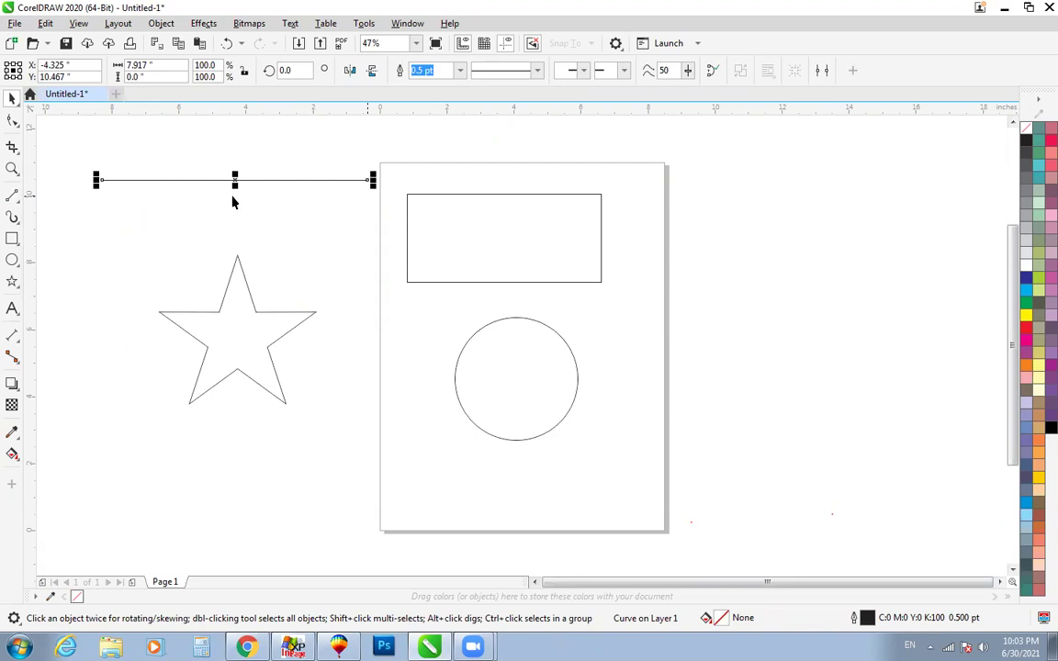
# - Draw a closed Pen shape with one curved side, about 1.9 by 2.4 inches, between the line and the star
pyautogui.click(18, 202)
pyautogui.click(60, 244)
pyautogui.moveTo(178, 218); pyautogui.dragTo(104, 354)
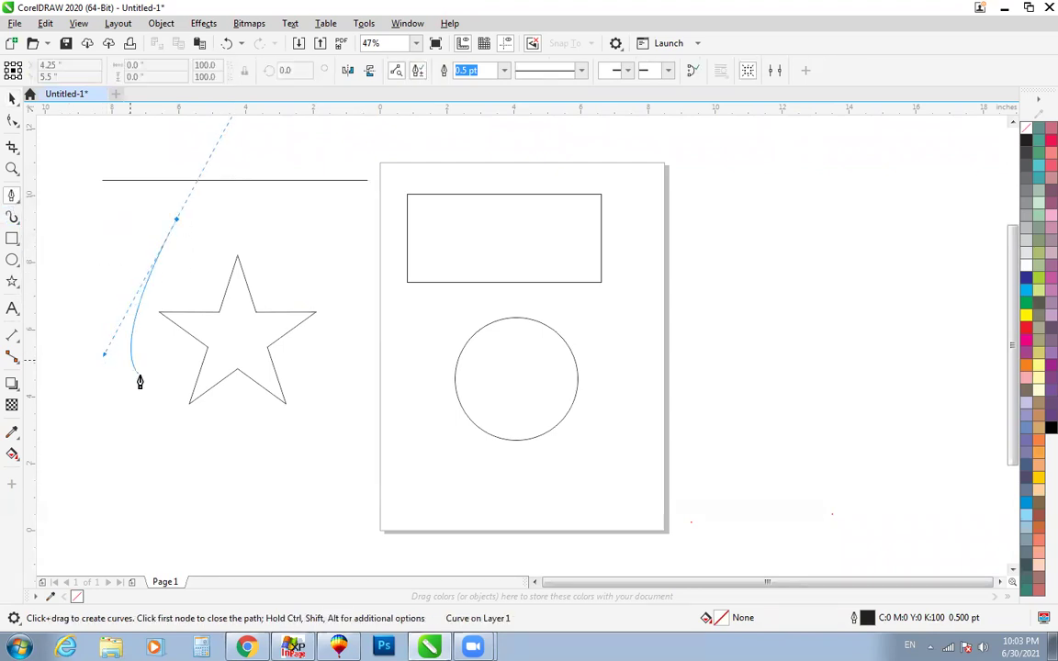
pyautogui.click(214, 279)
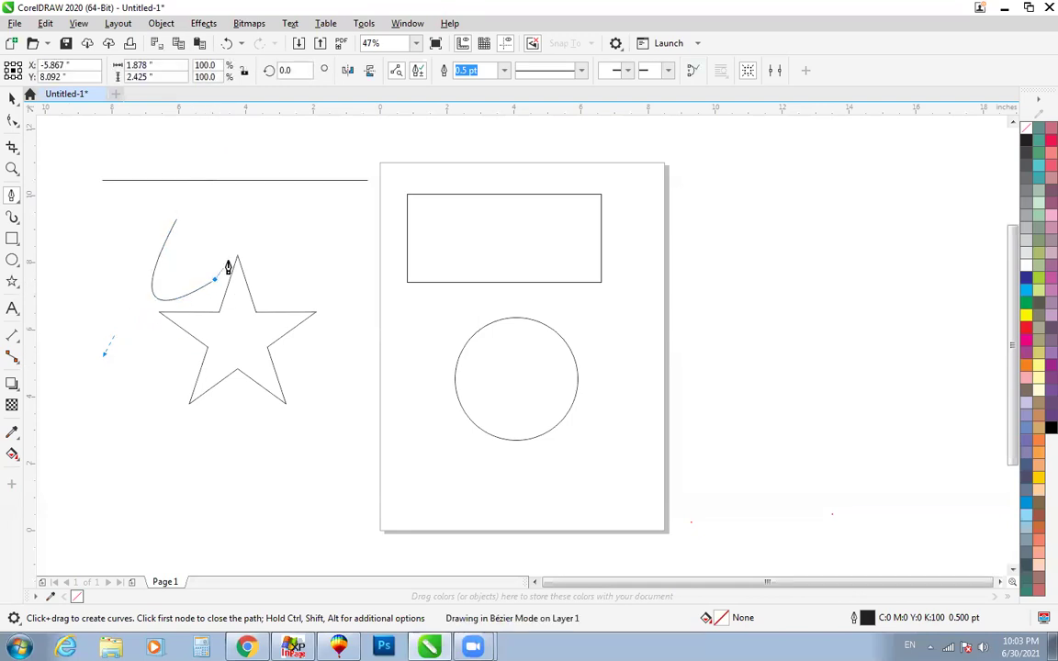
pyautogui.click(177, 221)
pyautogui.press('space')
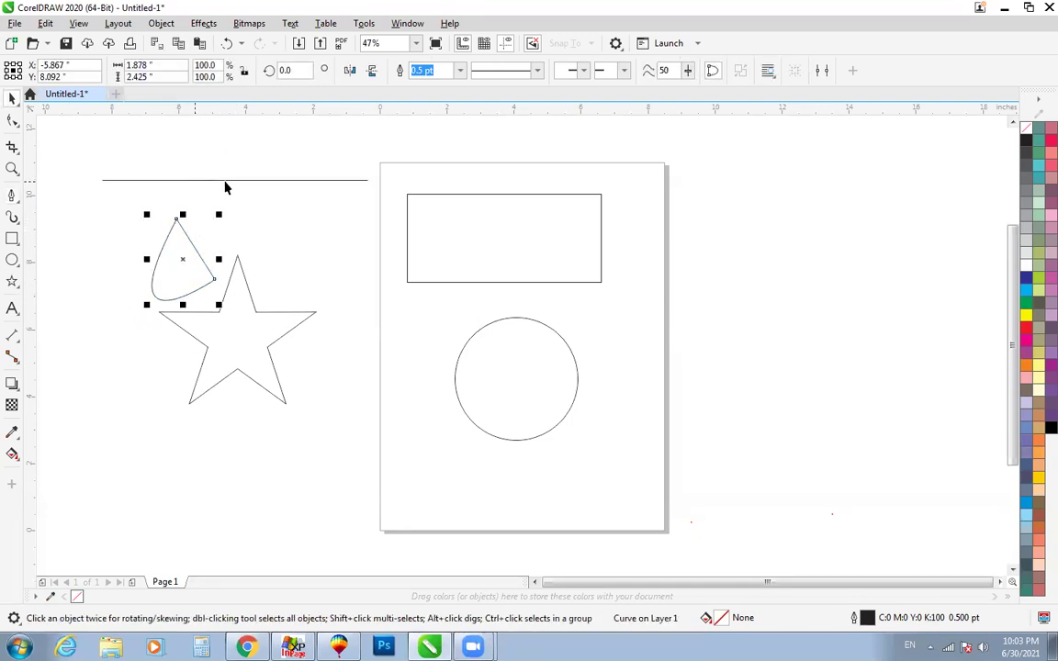
# - Select the rectangle on the page and fill it in turn with black, blue, cyan, yellow and red
pyautogui.click(13, 310)
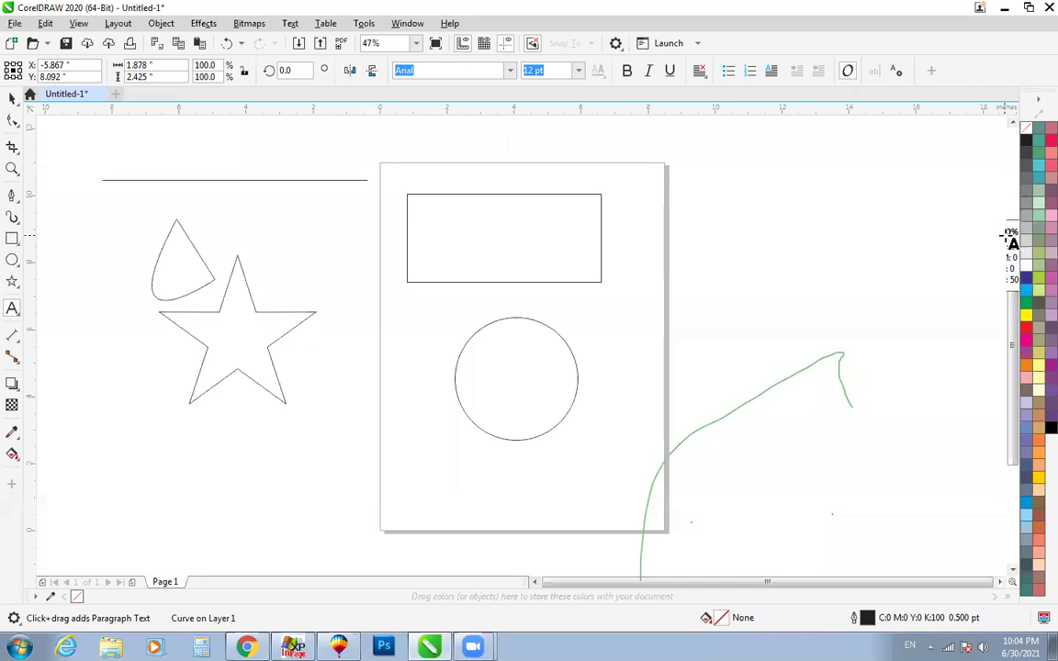
pyautogui.press('space')
pyautogui.click(595, 286)
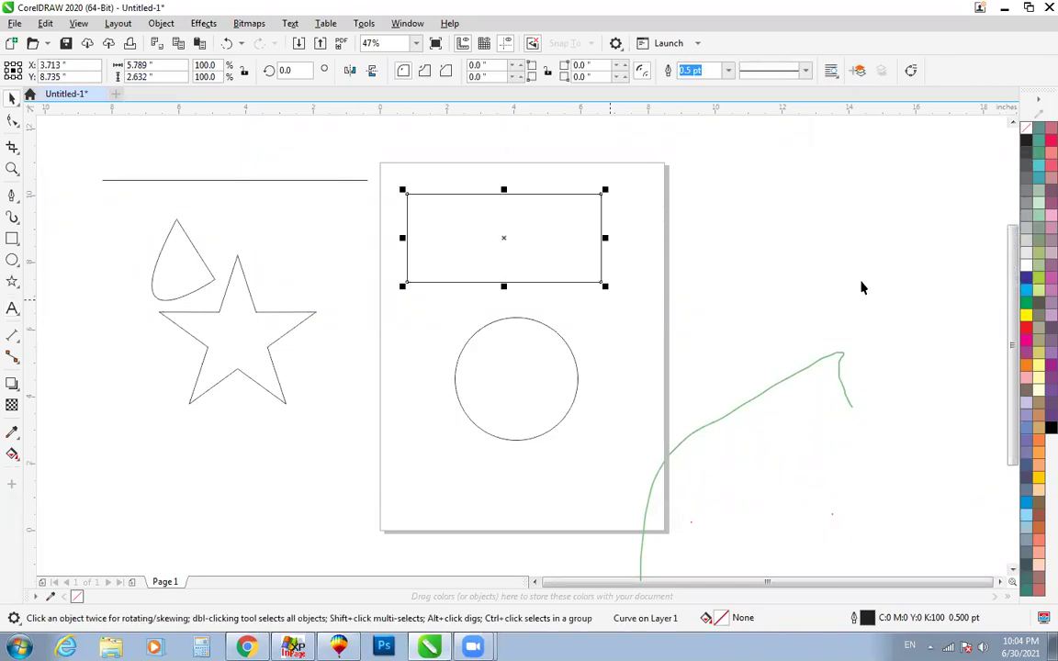
pyautogui.click(1027, 143)
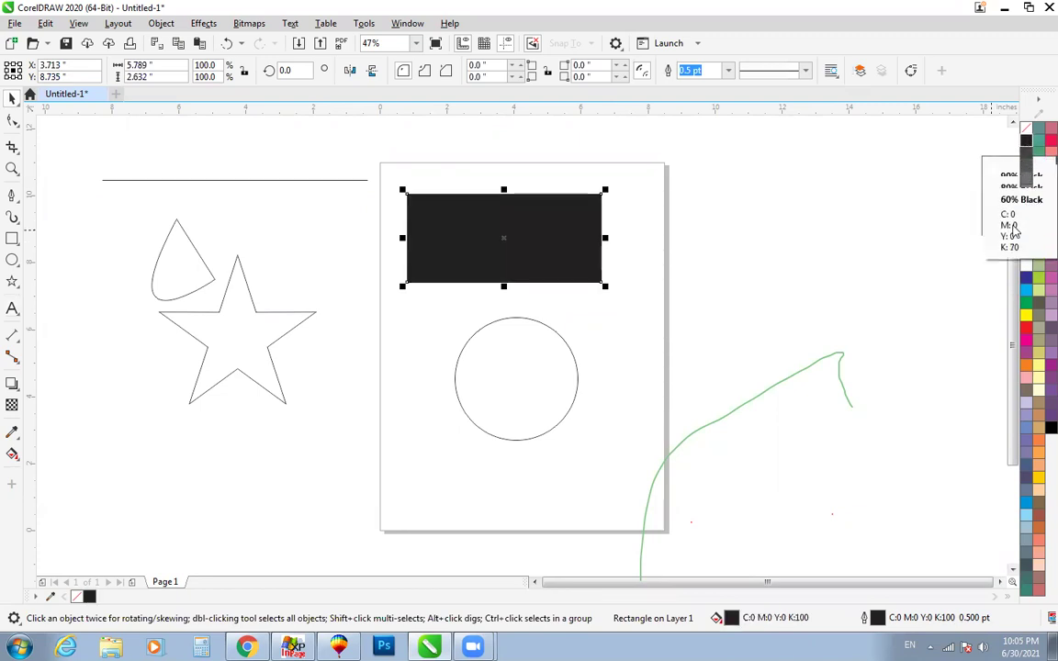
pyautogui.click(1026, 278)
pyautogui.click(1026, 291)
pyautogui.click(1026, 315)
pyautogui.click(1026, 327)
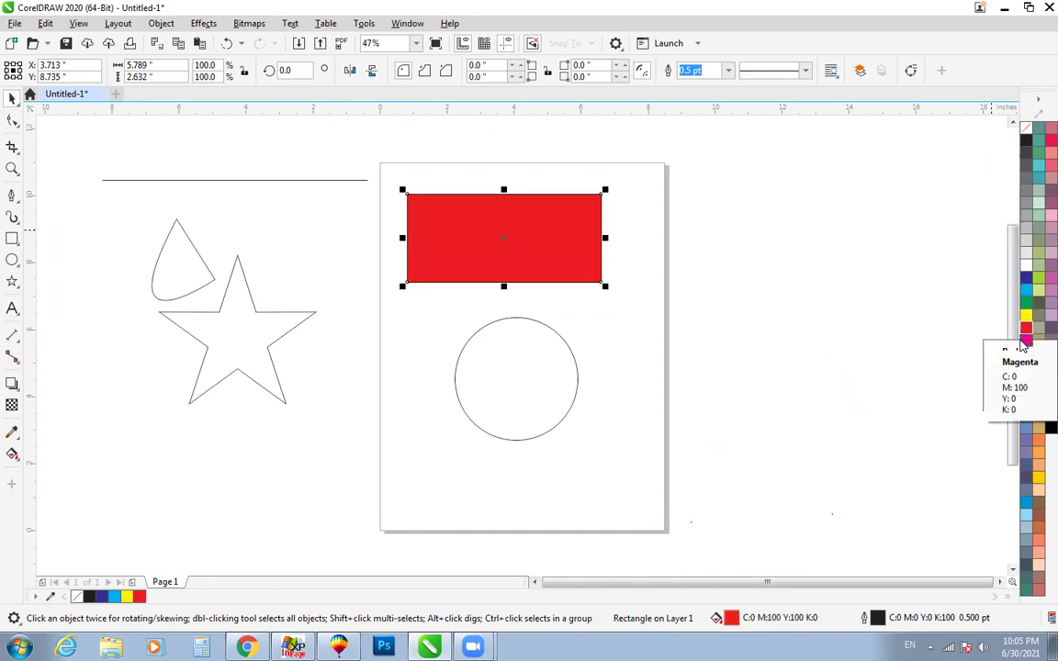
# - Try further fills on the rectangle, including orange, Deep Yellow and C60 M0 Y20 K0 turquoise, ending with blue C100 M20 Y0 K0
pyautogui.click(1026, 366)
pyautogui.click(1026, 389)
pyautogui.click(1026, 402)
pyautogui.click(1026, 476)
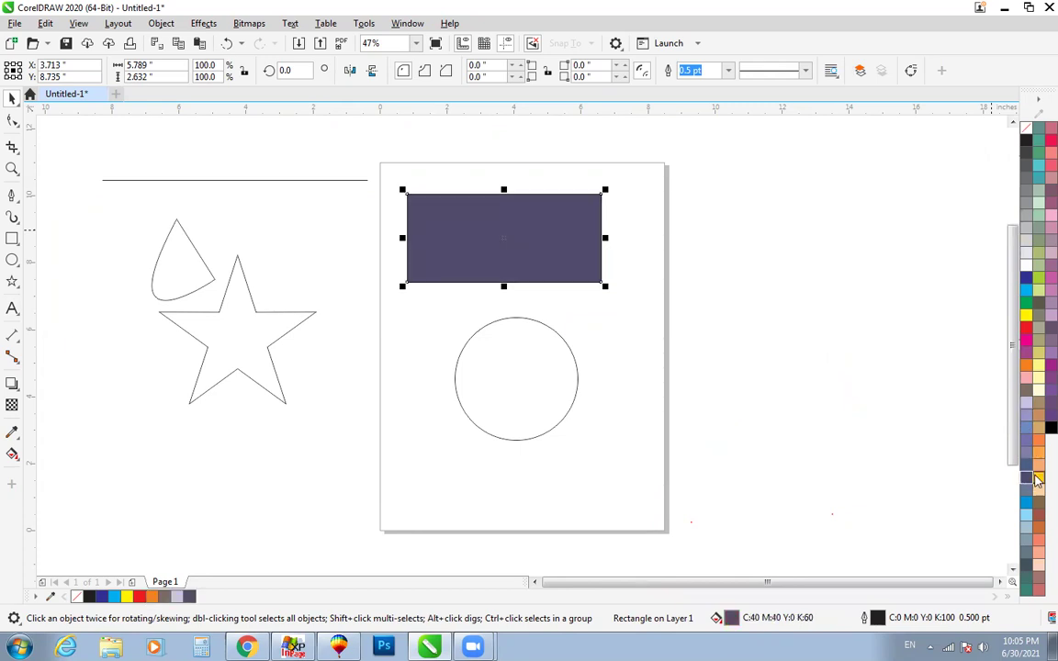
pyautogui.click(1038, 481)
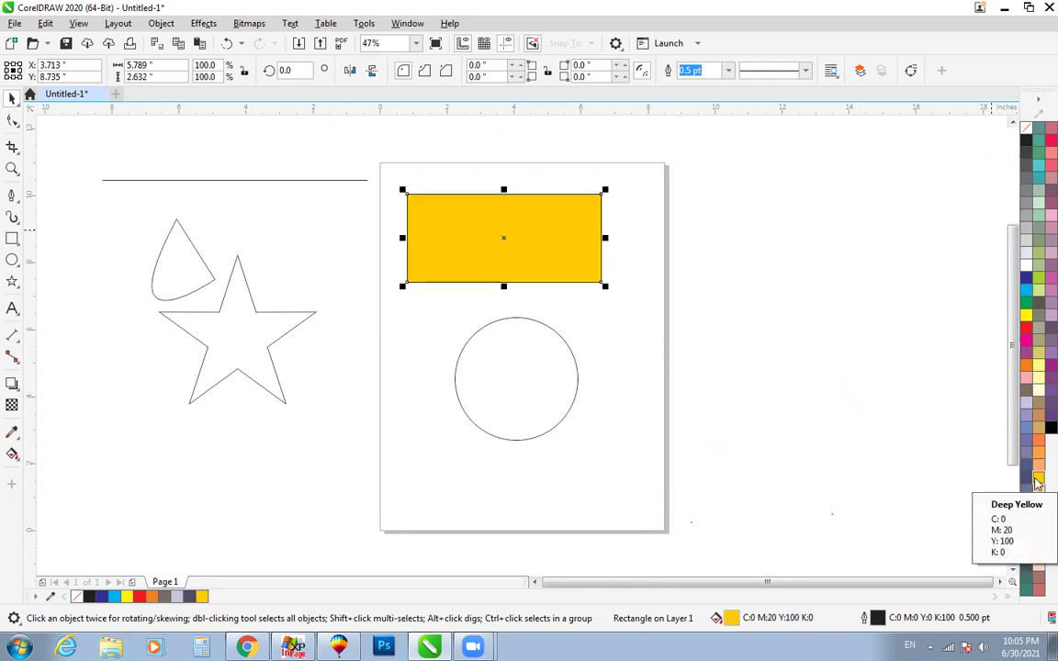
pyautogui.click(1038, 165)
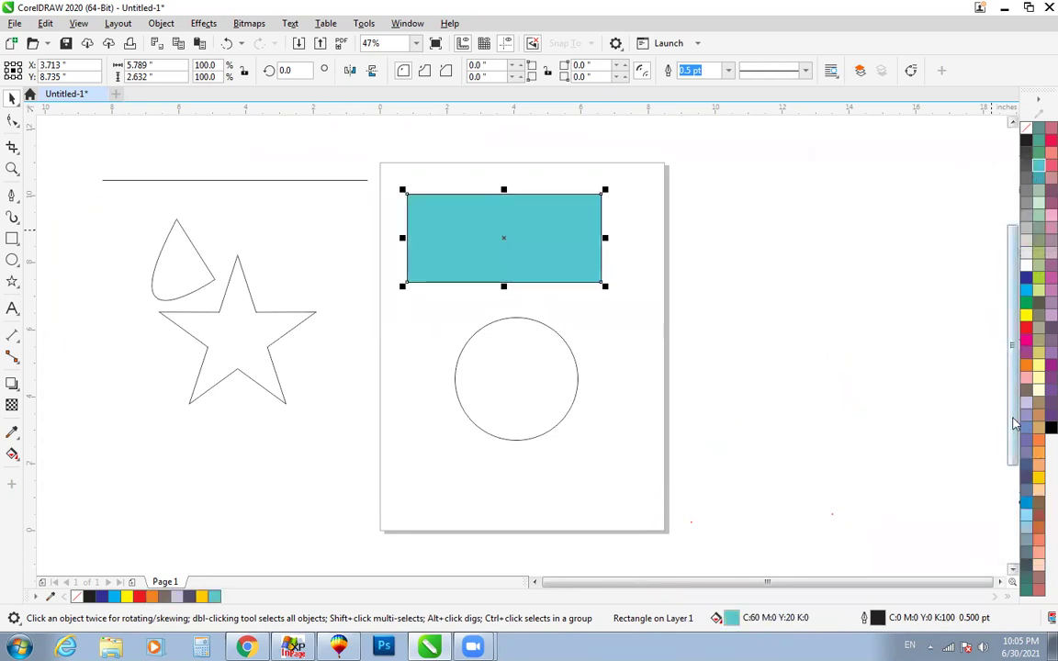
pyautogui.click(1025, 420)
pyautogui.click(1027, 503)
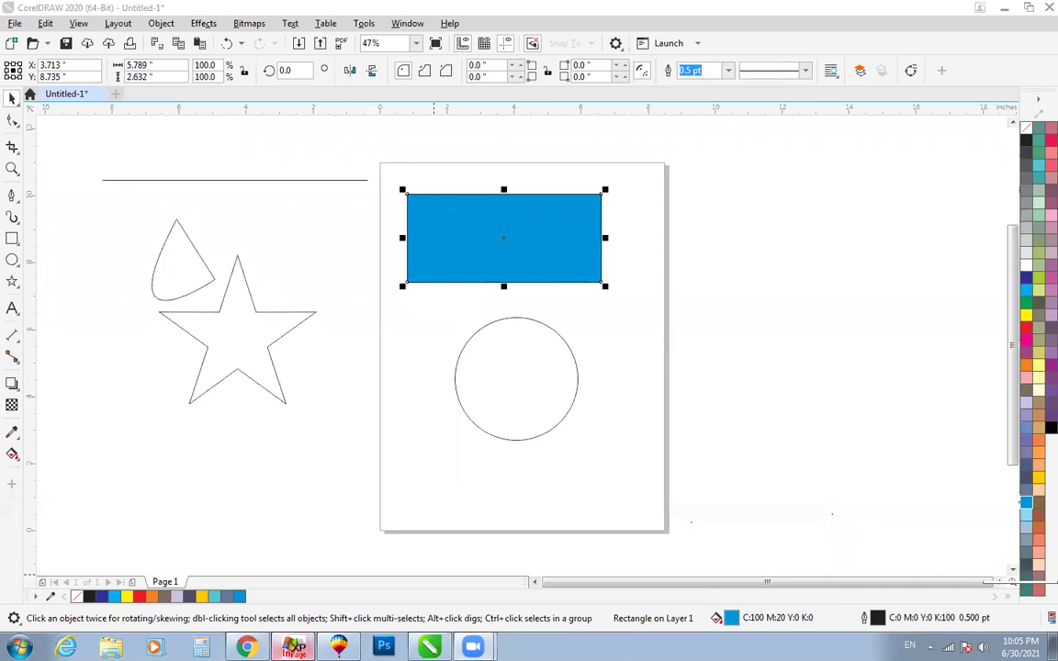
# - Switch to InPage and set the Urdu font of the alphabet and الحمد لله lines to Noori Nastaliq
pyautogui.click(293, 647)
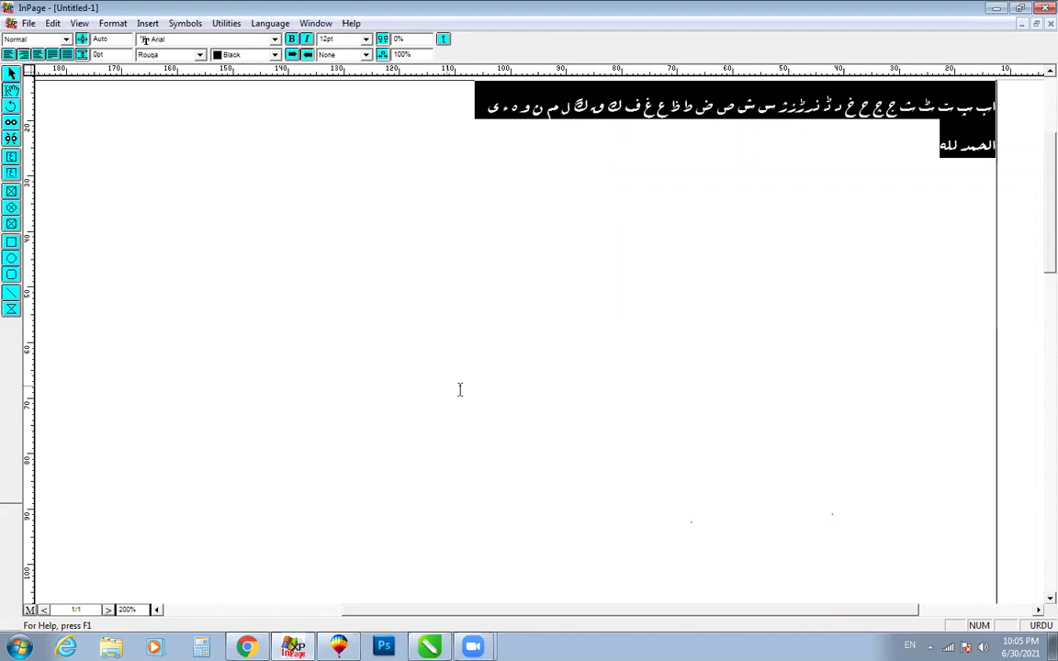
pyautogui.moveTo(914, 153); pyautogui.dragTo(1012, 102)
pyautogui.click(148, 56)
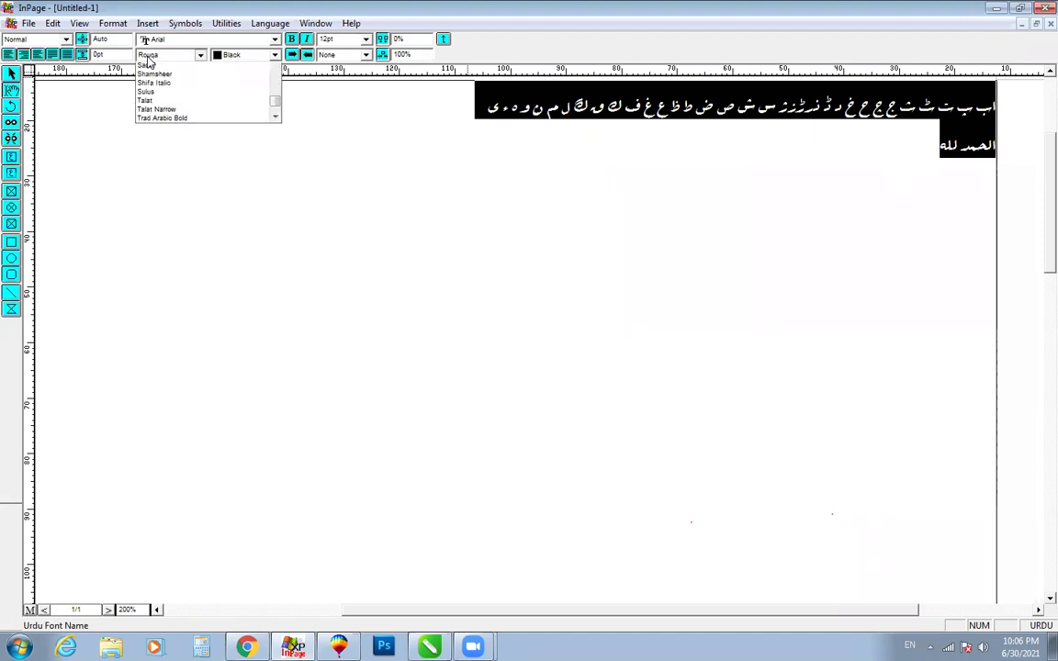
pyautogui.scroll(10, 207, 92)
pyautogui.scroll(-5, 207, 92)
pyautogui.click(233, 72)
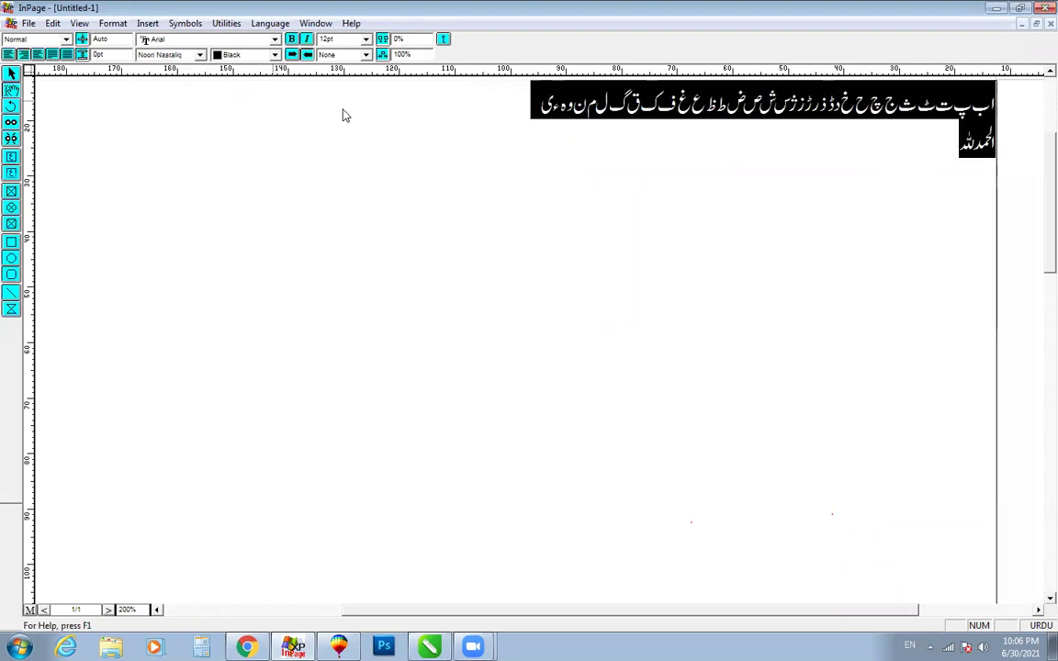
pyautogui.moveTo(911, 146); pyautogui.dragTo(1037, 110)
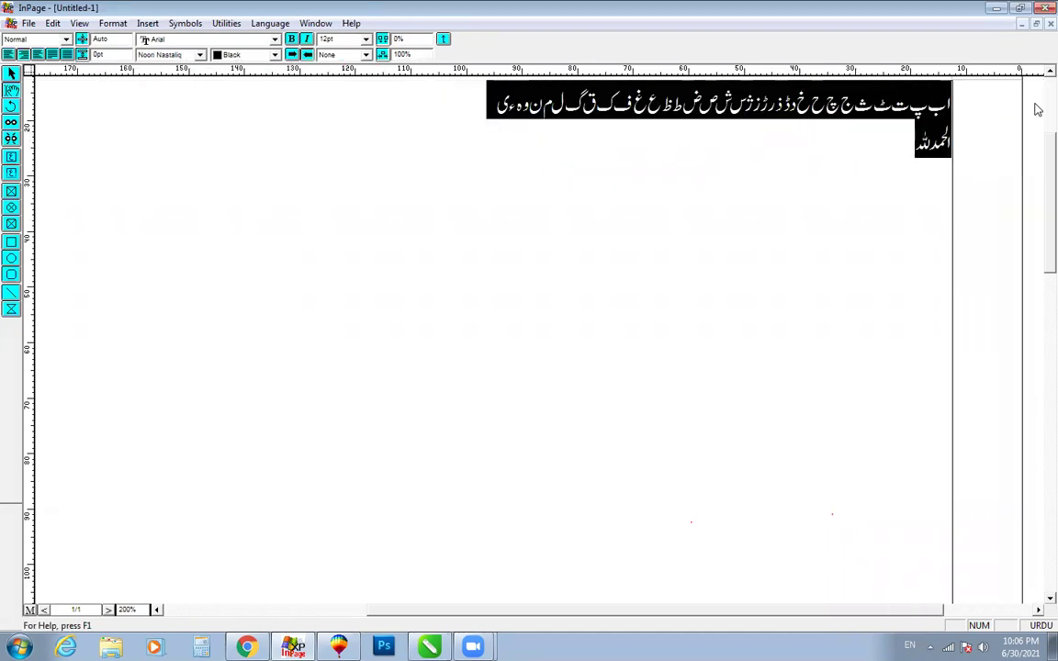
pyautogui.click(873, 173)
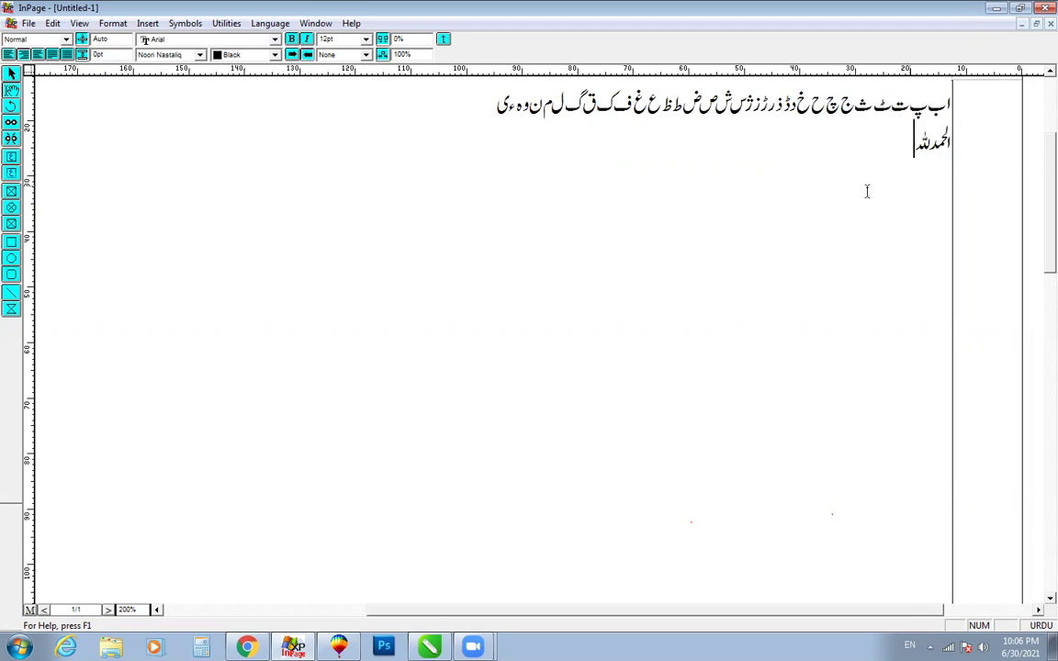
# - Select both lines of Urdu text and set their font size to 72 pt
pyautogui.click(148, 24)
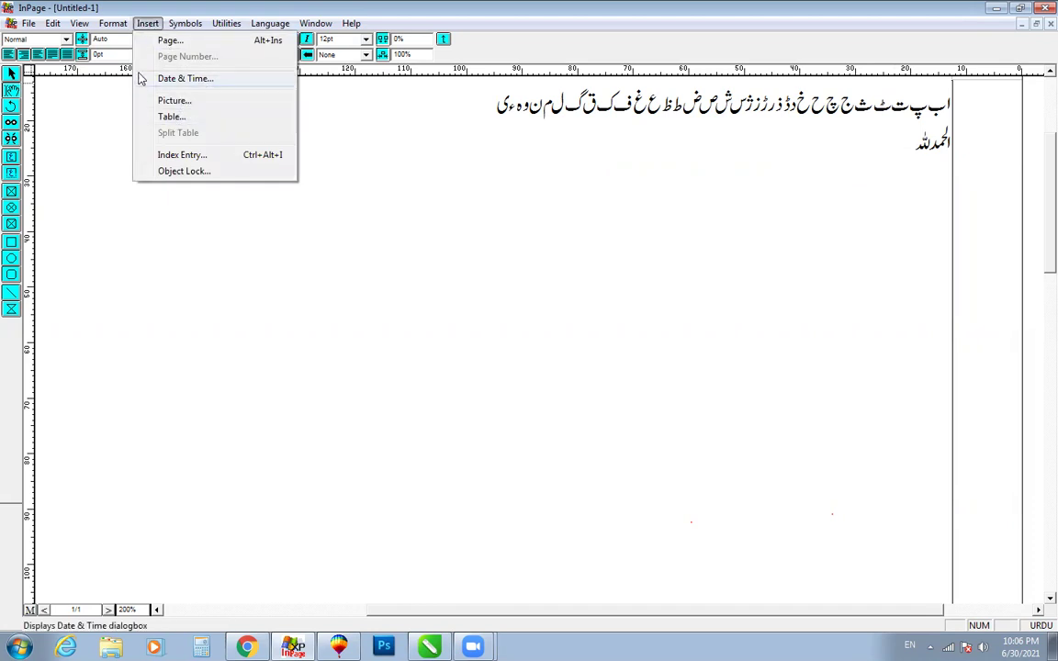
pyautogui.moveTo(116, 28)
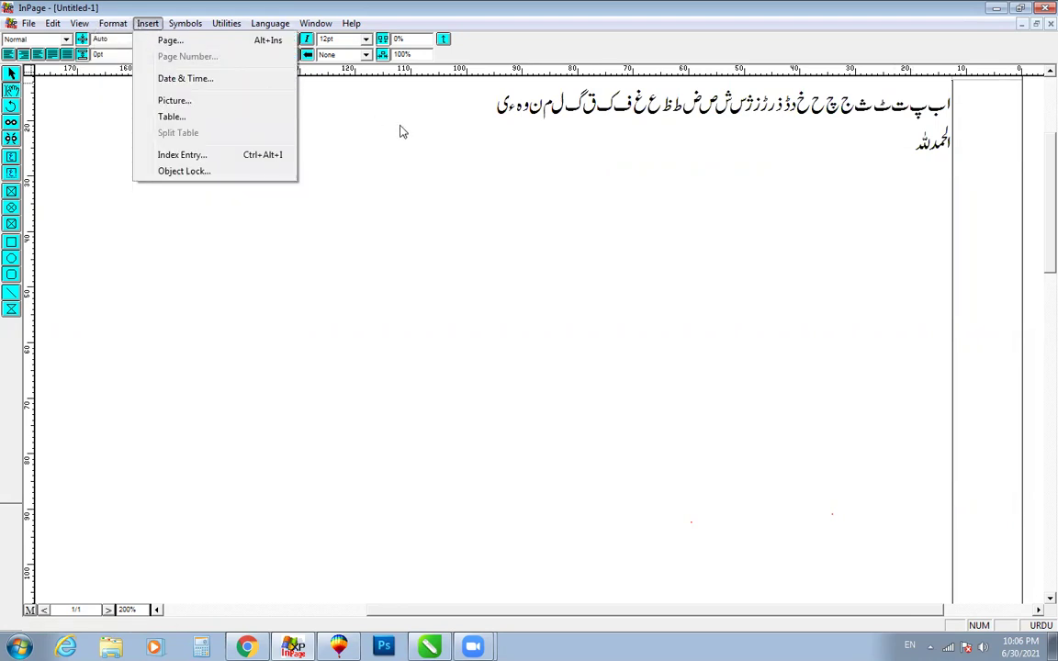
pyautogui.click(761, 179)
pyautogui.moveTo(911, 149); pyautogui.dragTo(996, 104)
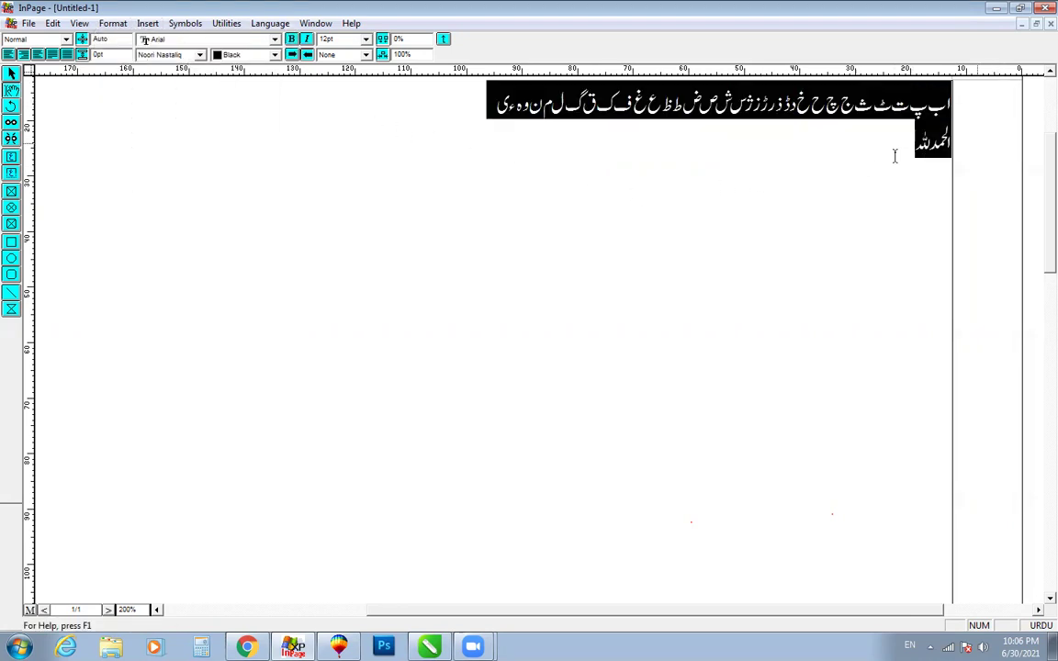
pyautogui.click(328, 40)
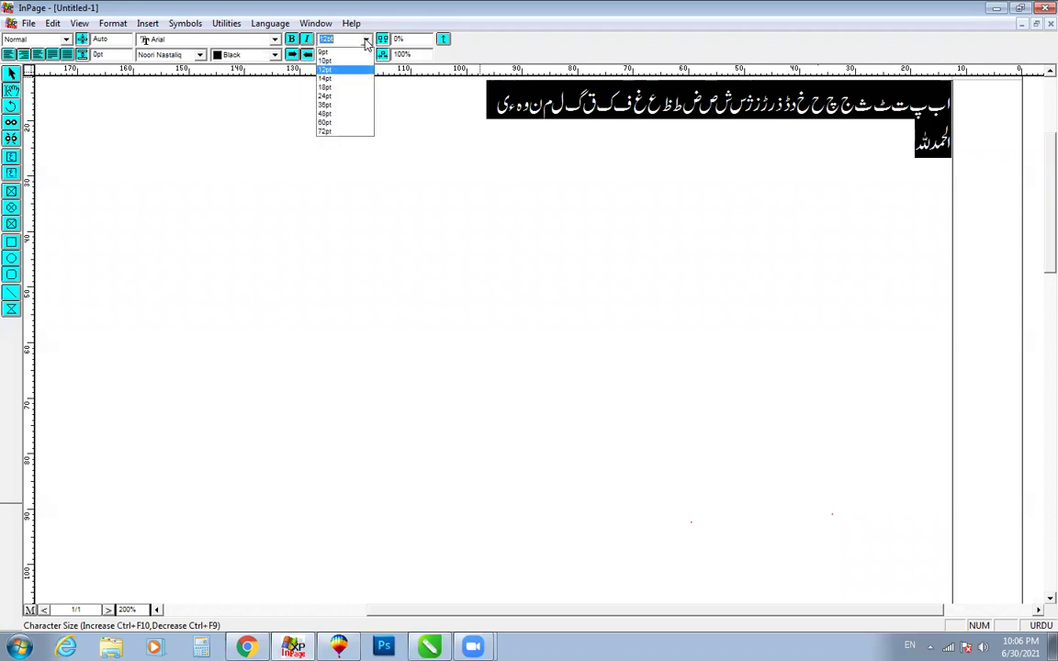
pyautogui.click(340, 132)
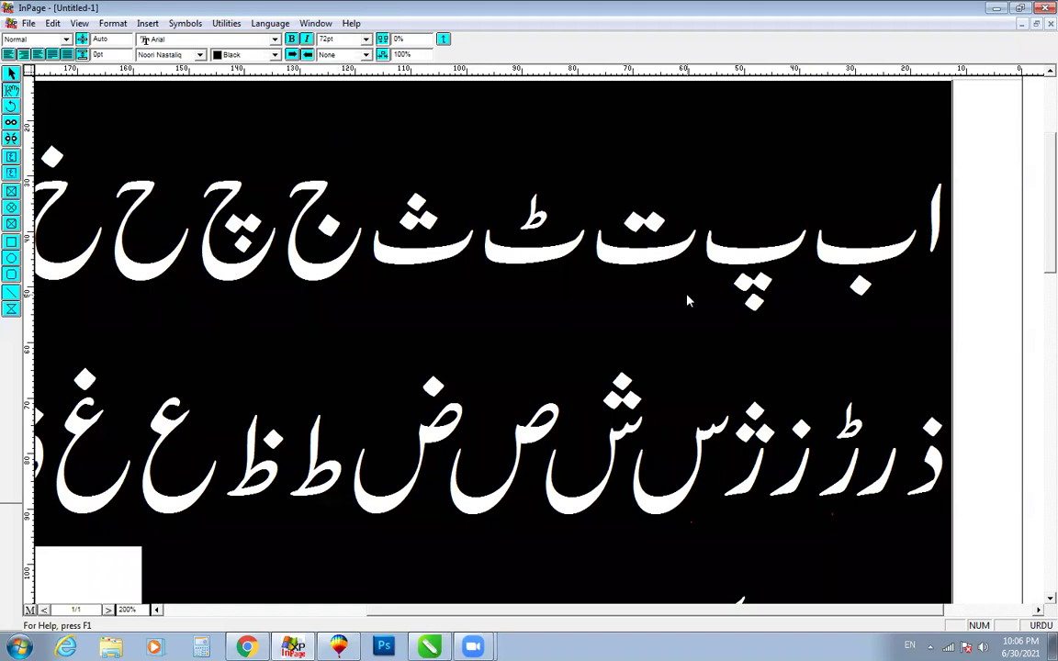
# - Reduce the selected Urdu text to 18 pt and enlarge it to 36 pt
pyautogui.click(326, 39)
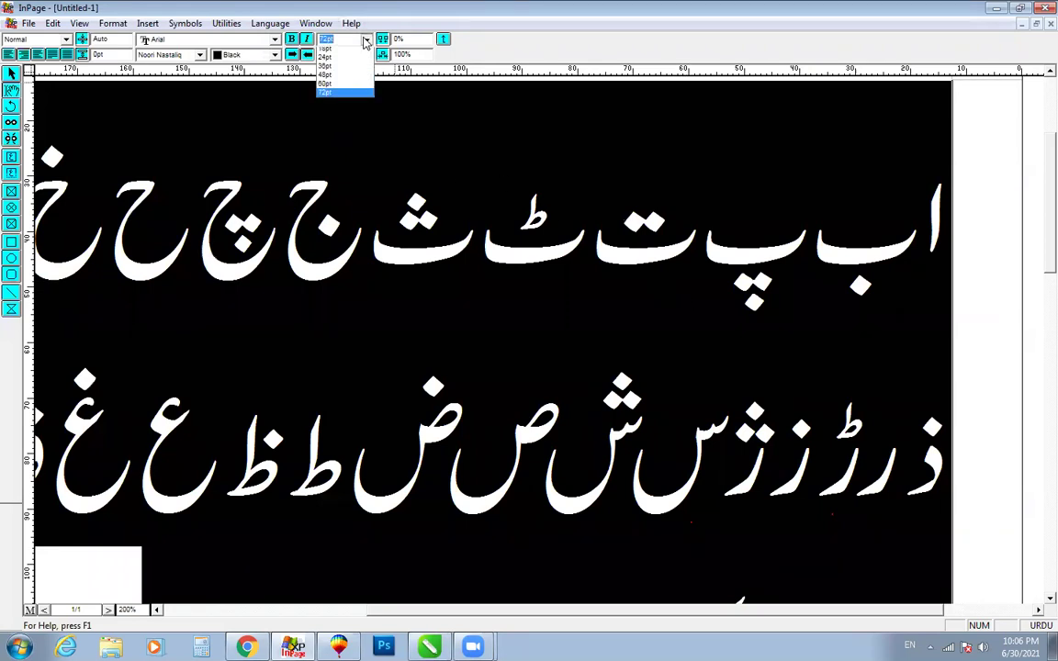
pyautogui.click(354, 75)
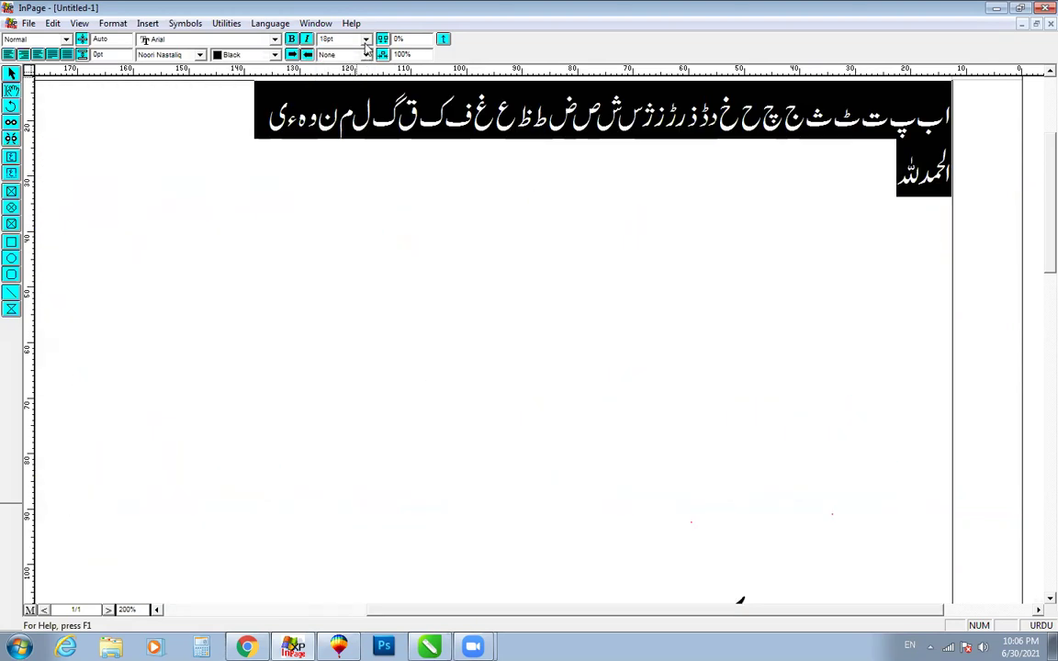
pyautogui.click(329, 40)
pyautogui.click(347, 105)
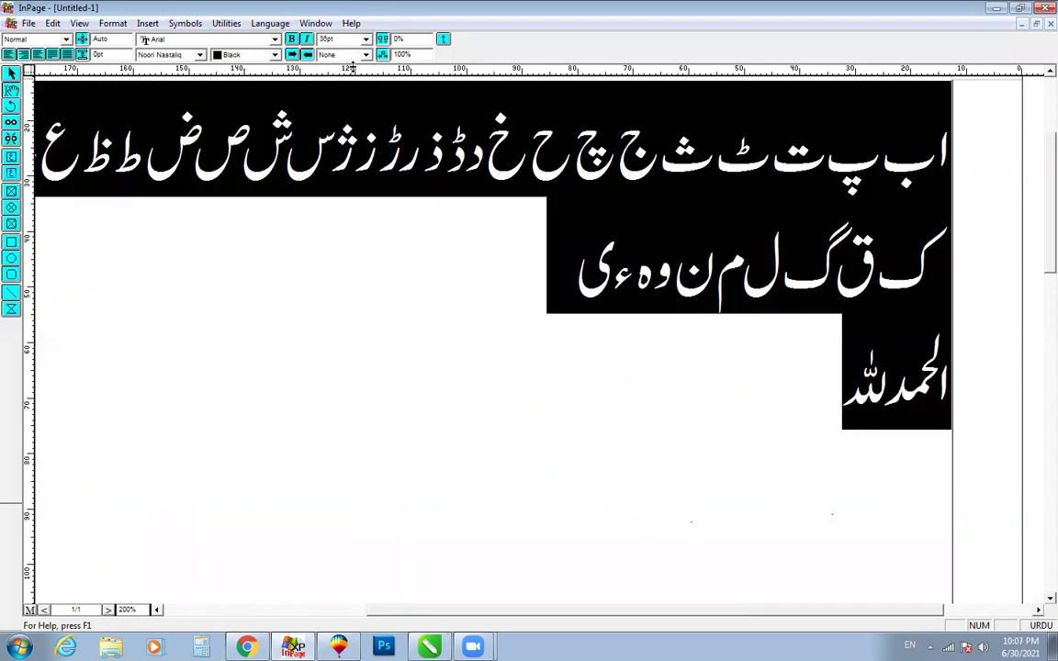
# - Apply the Urdu fonts Aasaar, Aasaar Bold and Aasaar Contour in turn to the selected text, ending with Aasaar Persian
pyautogui.click(187, 54)
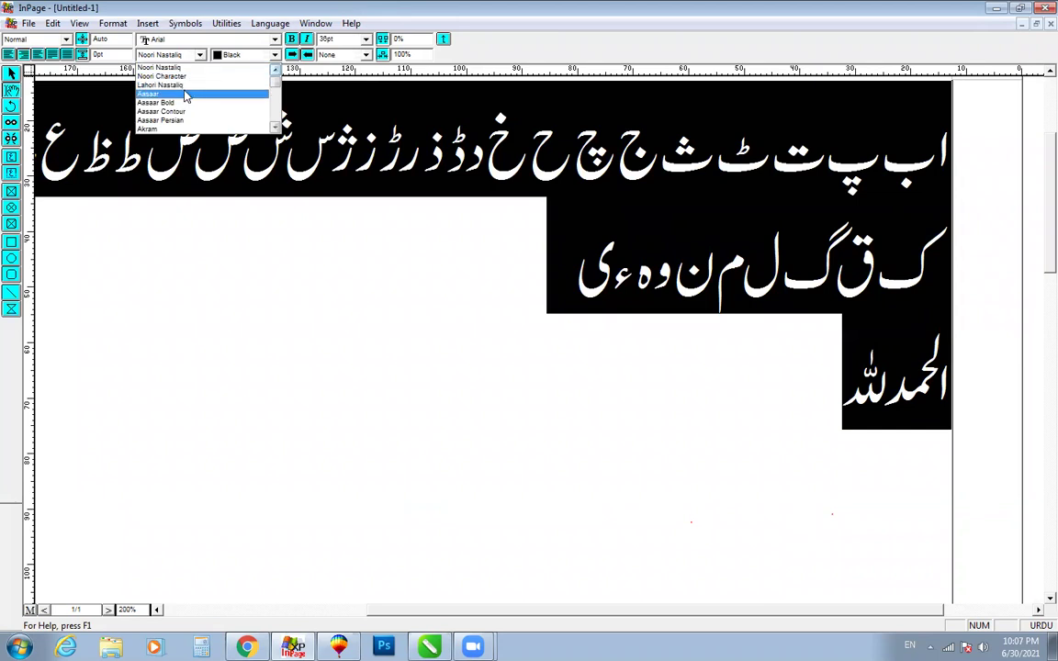
pyautogui.click(177, 93)
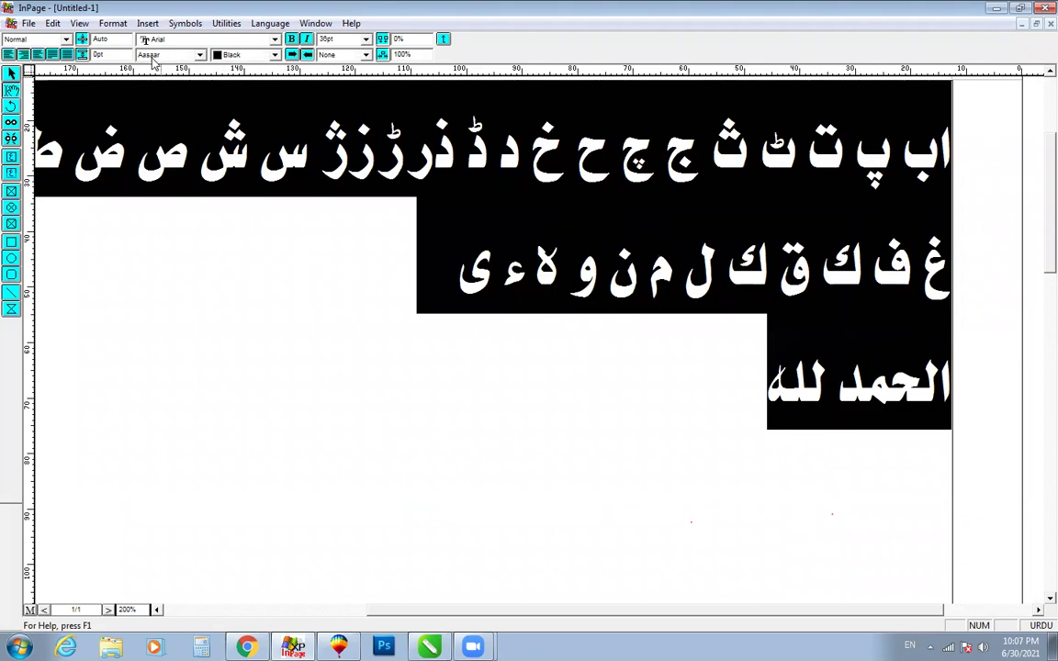
pyautogui.click(166, 55)
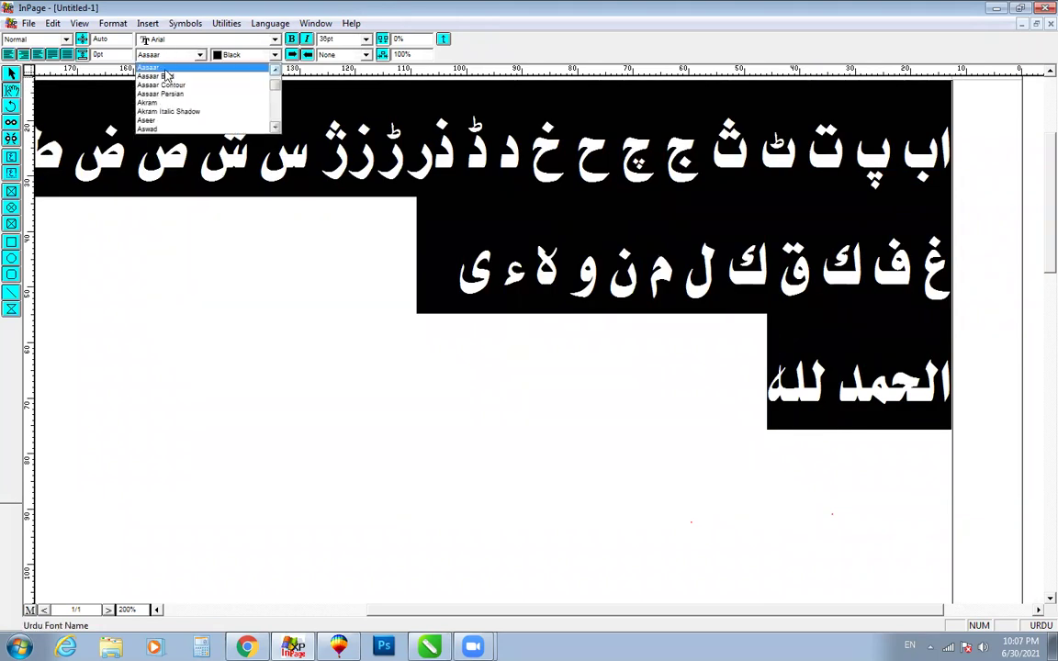
pyautogui.click(164, 84)
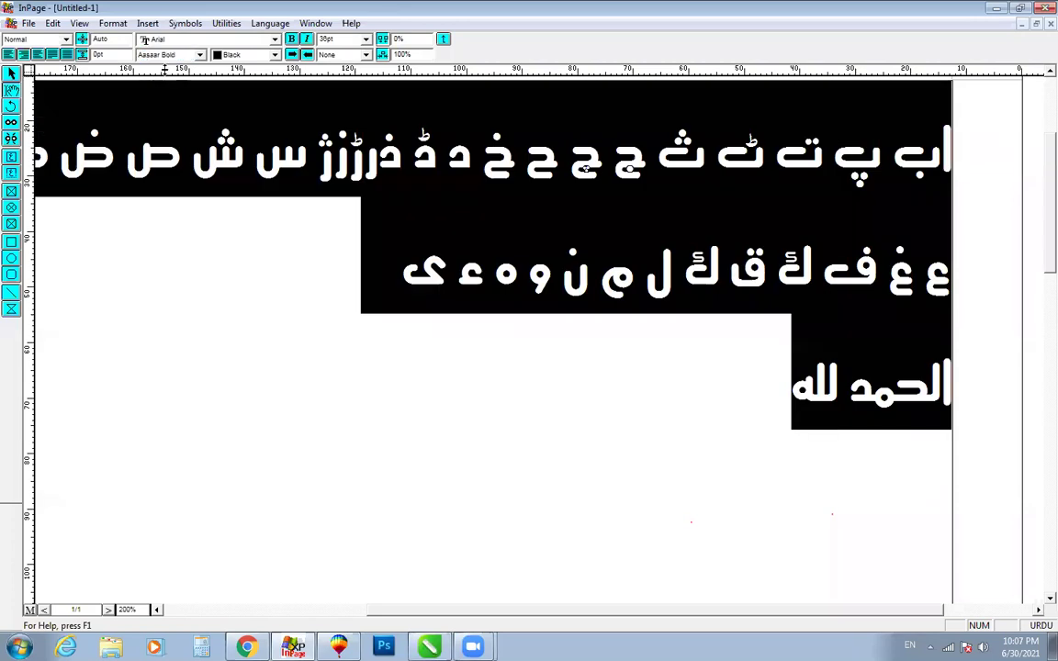
pyautogui.click(152, 56)
pyautogui.click(168, 77)
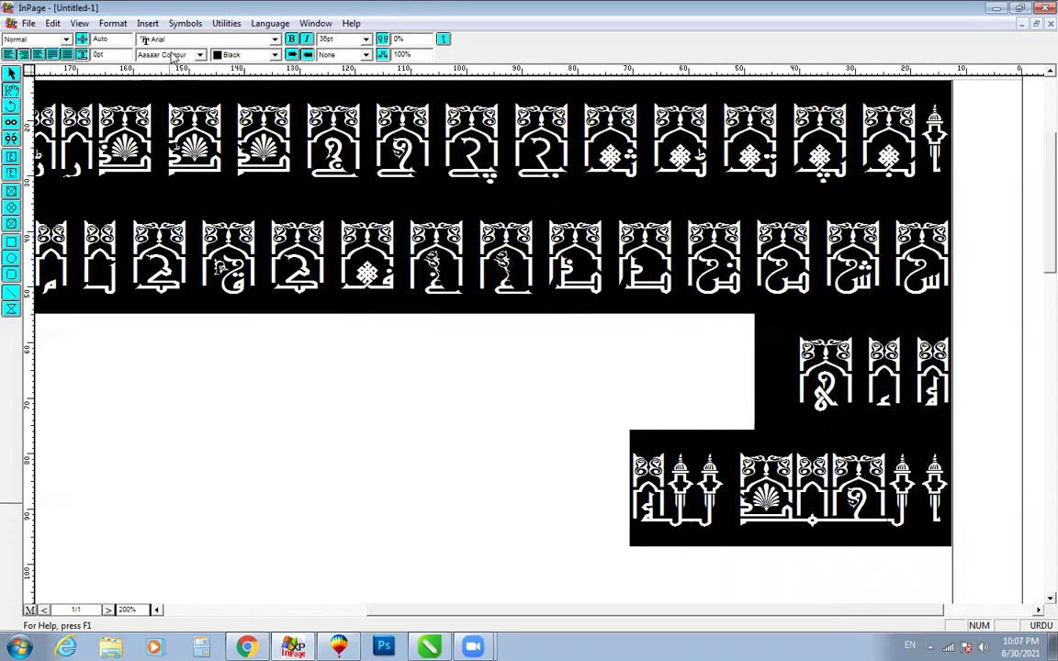
pyautogui.click(156, 55)
pyautogui.click(173, 78)
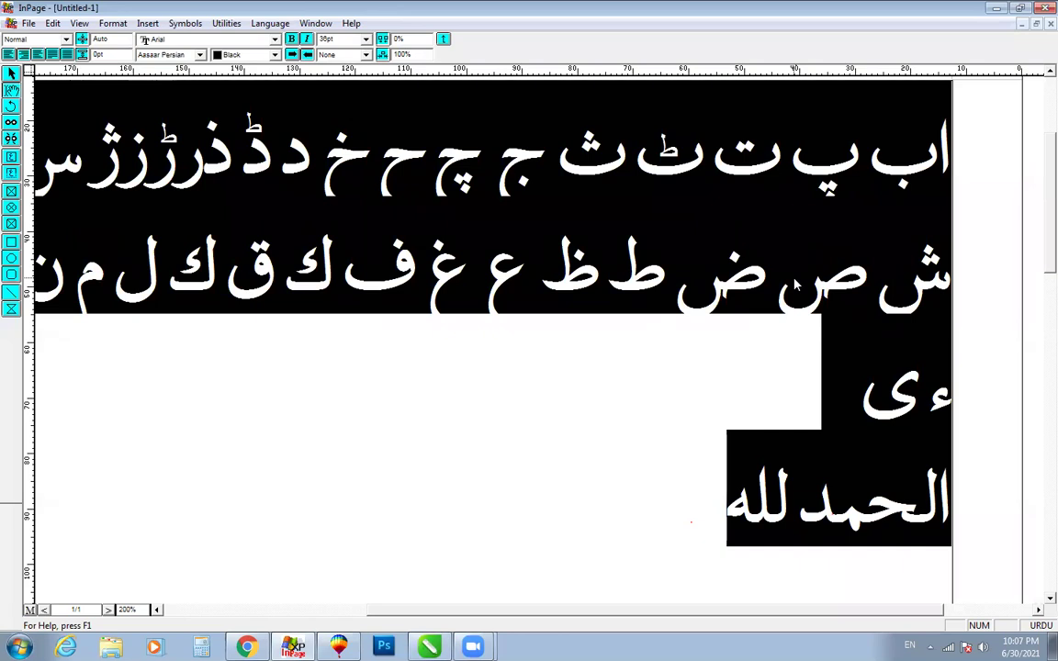
# - Switch to CorelDRAW and delete all the drawn shapes on and beside the page
pyautogui.hotkey('alt', 'Tab')
pyautogui.moveTo(71, 152); pyautogui.dragTo(693, 505)
pyautogui.press('Delete')
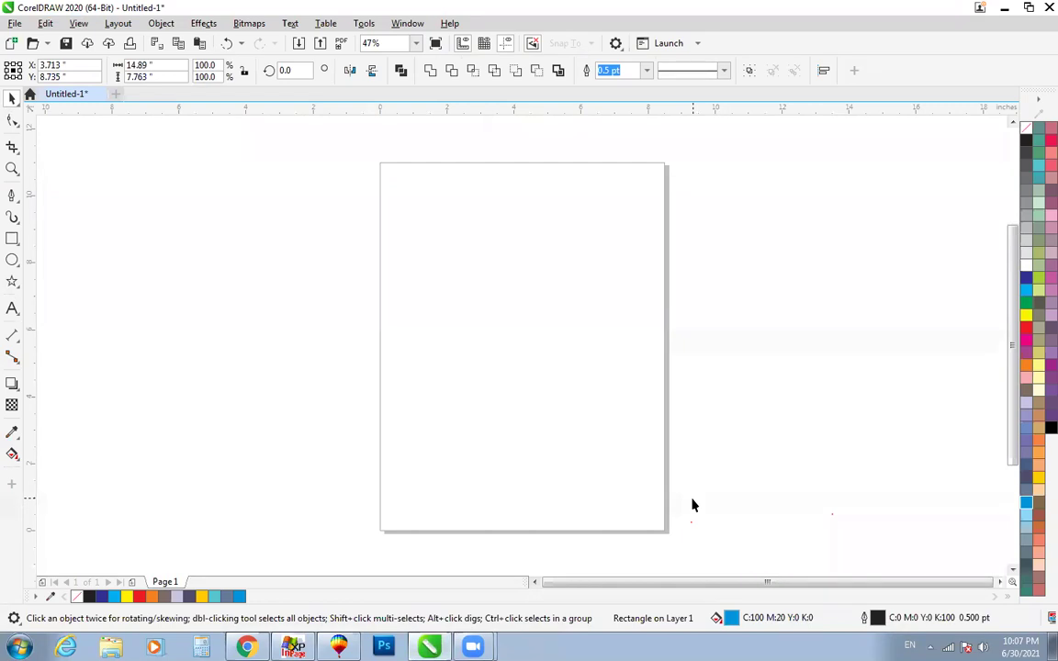
pyautogui.click(693, 505)
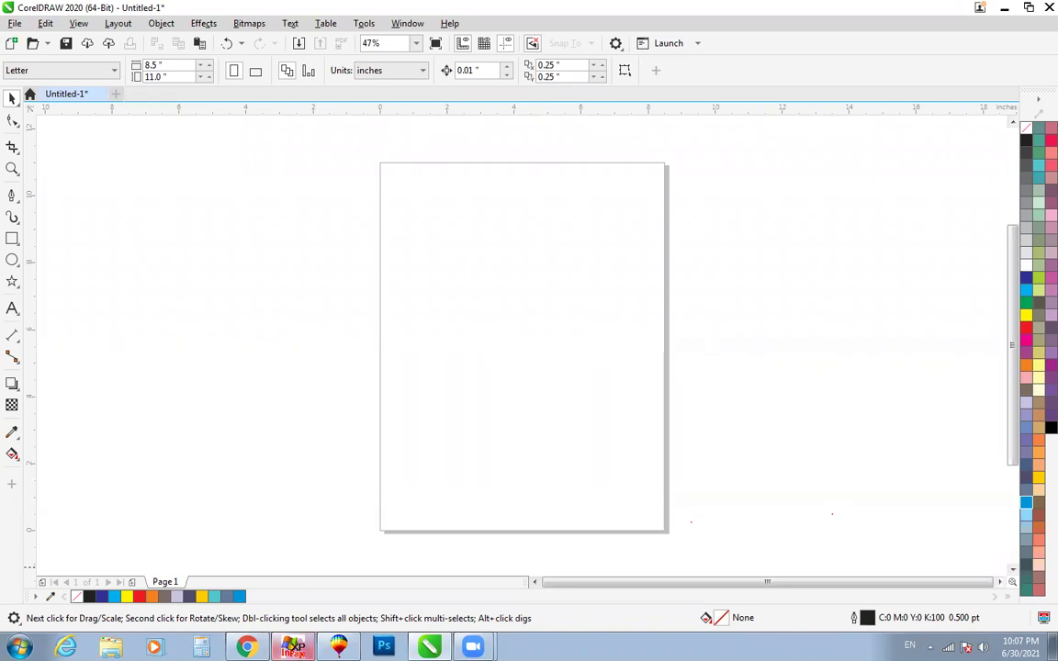
# - Return to InPage and select all the Urdu text, from the alphabet through الحمد لله
pyautogui.hotkey('alt', 'Tab')
pyautogui.click(668, 385)
pyautogui.moveTo(726, 512); pyautogui.dragTo(973, 158)
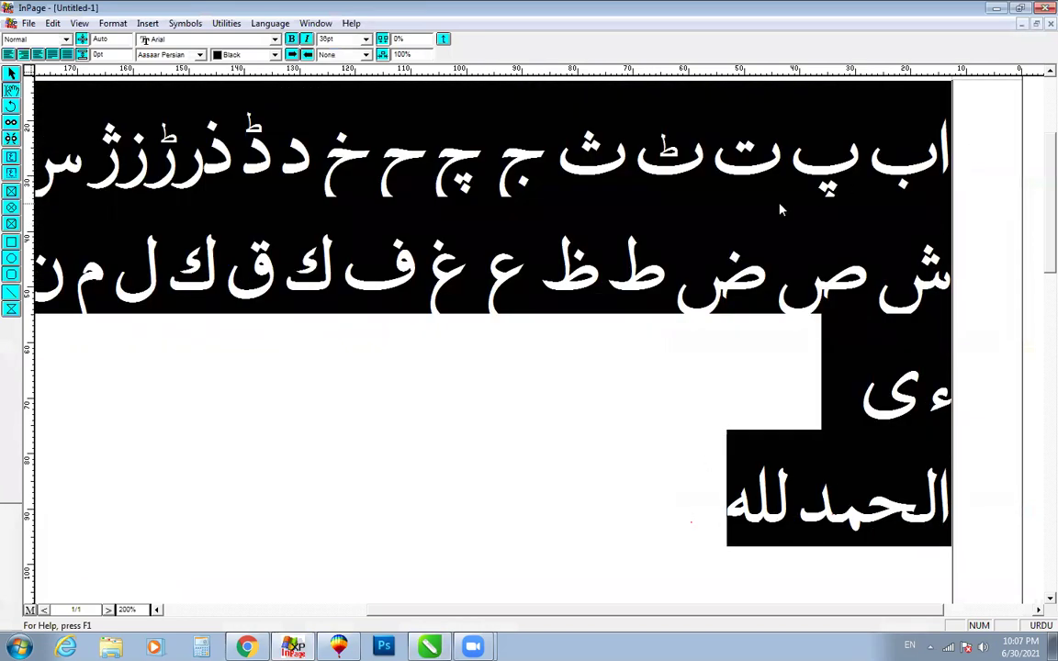
pyautogui.click(429, 647)
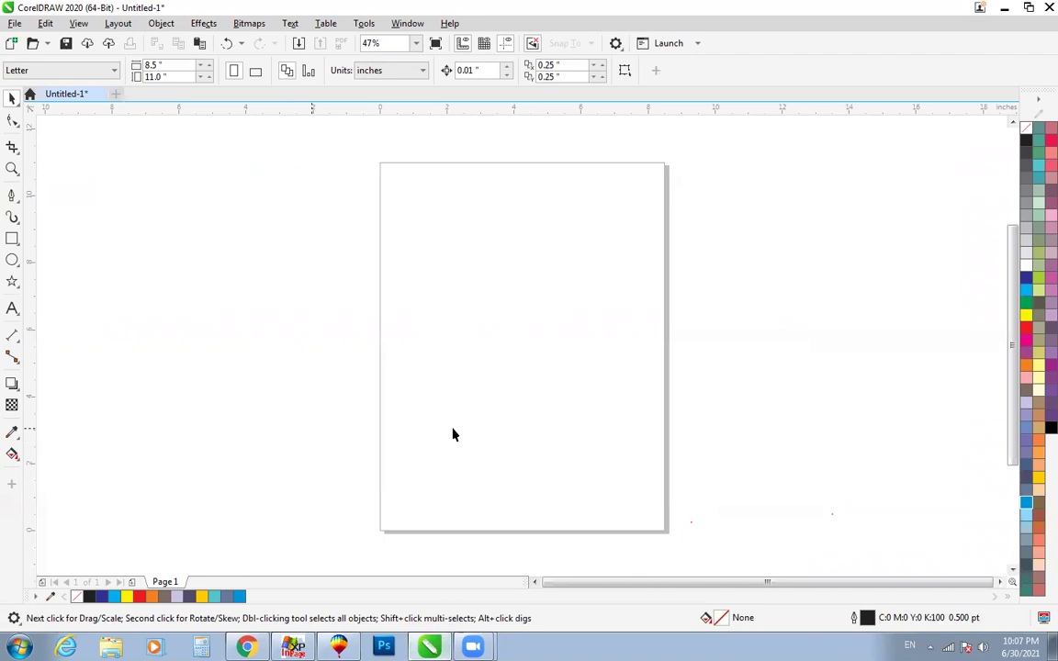
pyautogui.click(292, 647)
pyautogui.click(685, 465)
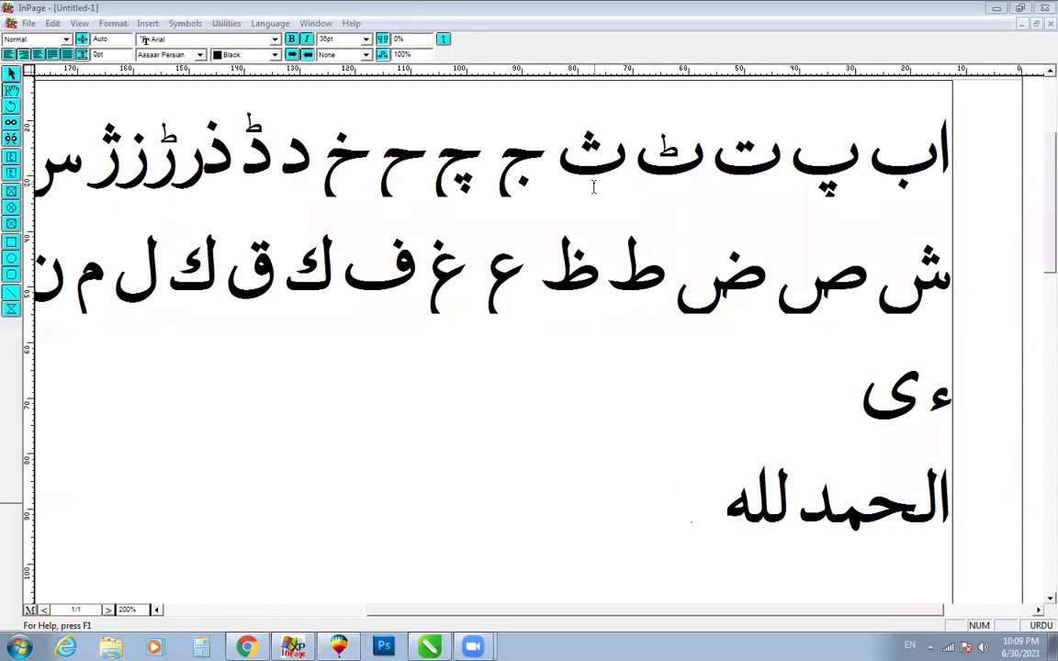
pyautogui.moveTo(706, 534); pyautogui.dragTo(959, 246)
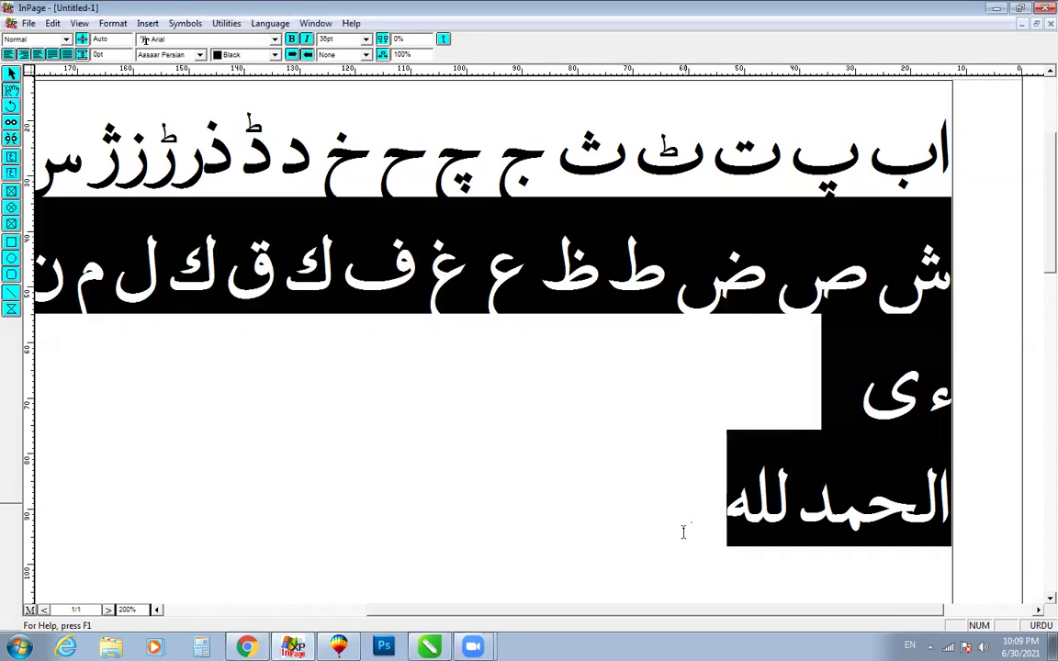
pyautogui.click(632, 472)
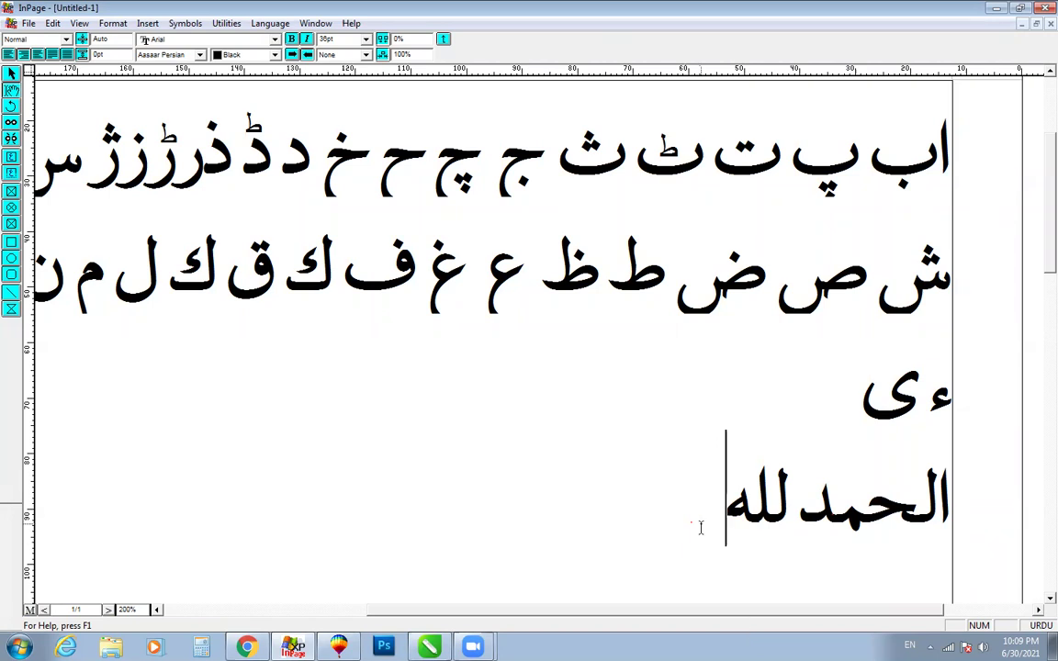
pyautogui.moveTo(700, 528); pyautogui.dragTo(859, 140)
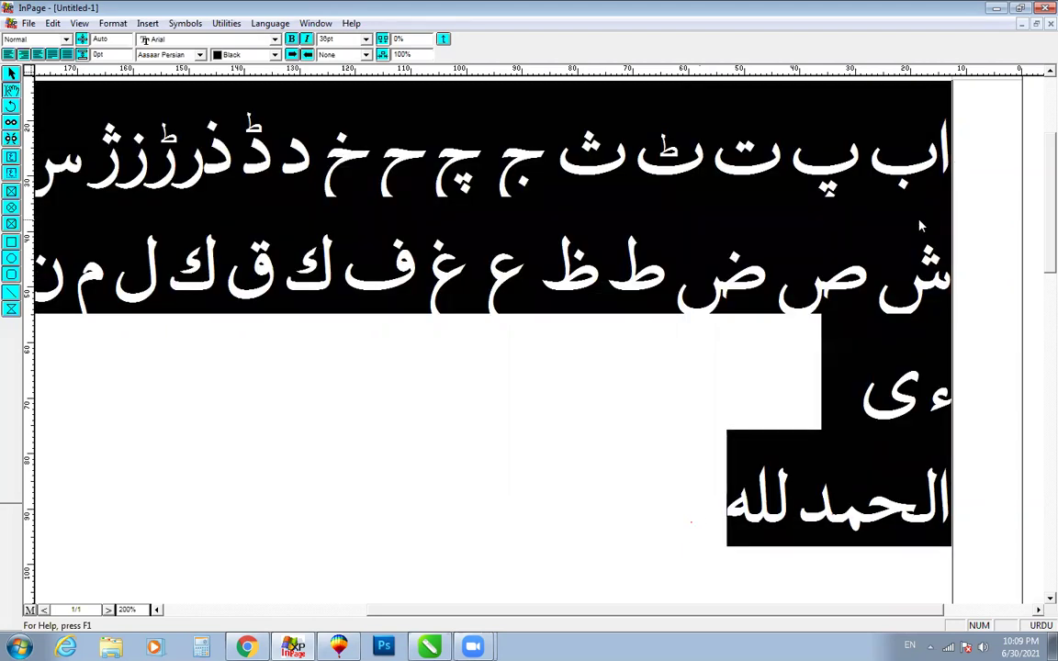
# - Copy the selected Urdu text and try to paste it onto the CorelDRAW page
pyautogui.rightClick(447, 183)
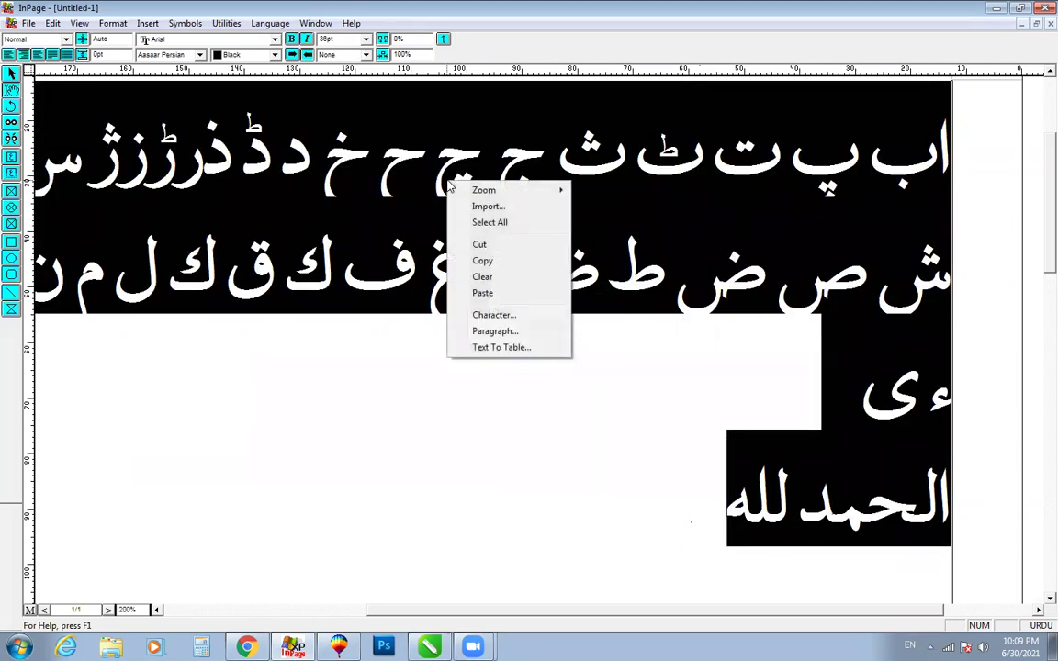
pyautogui.click(481, 262)
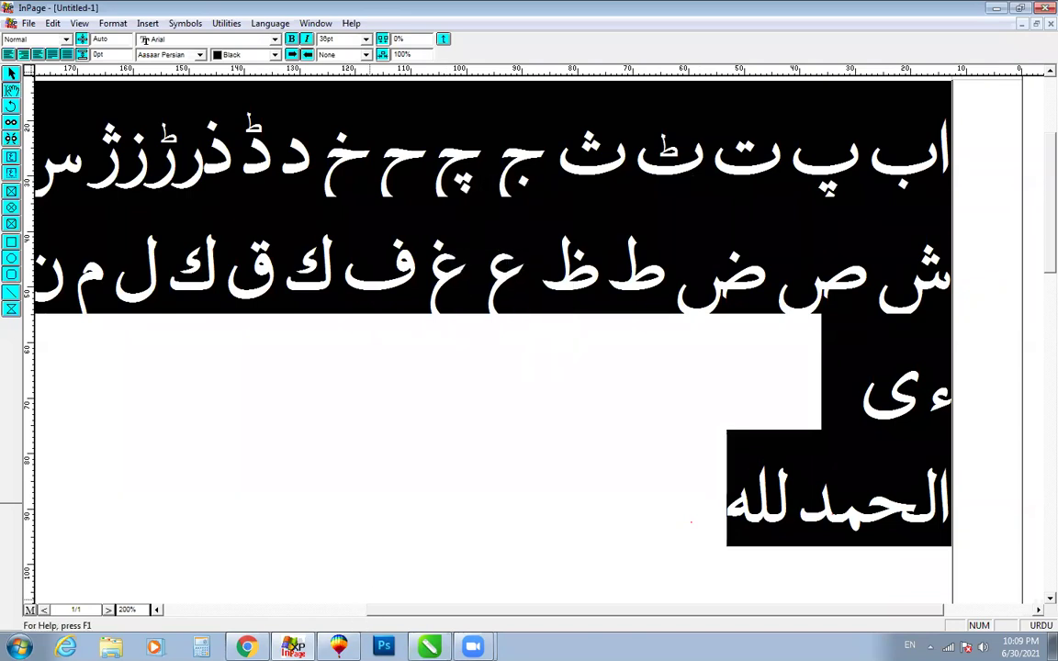
pyautogui.hotkey('alt', 'Tab')
pyautogui.hotkey('ctrl', 'v')
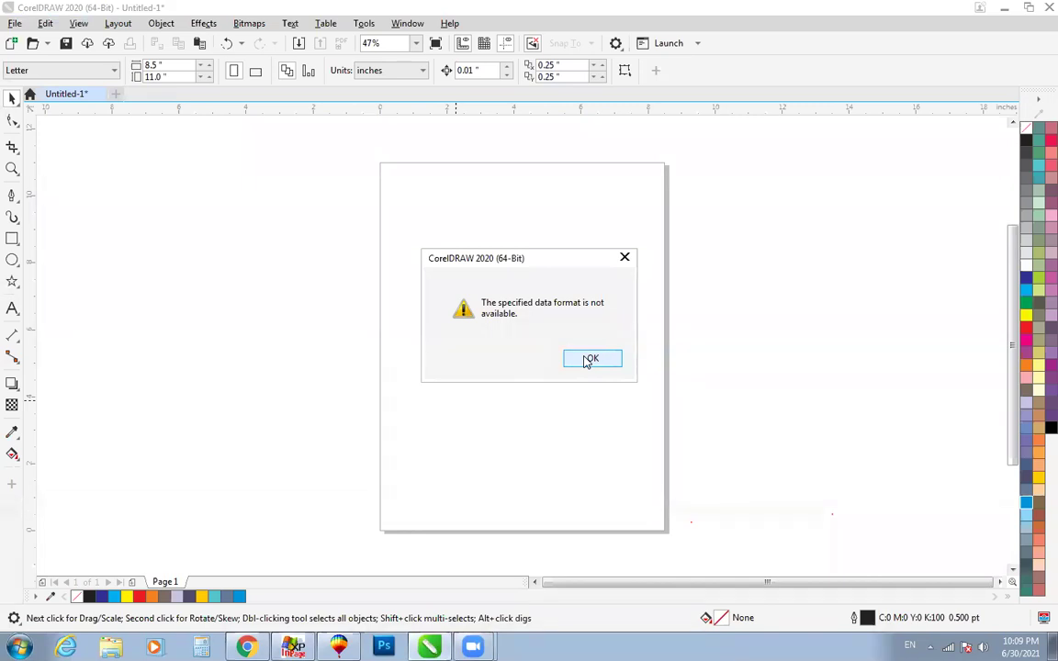
pyautogui.click(588, 360)
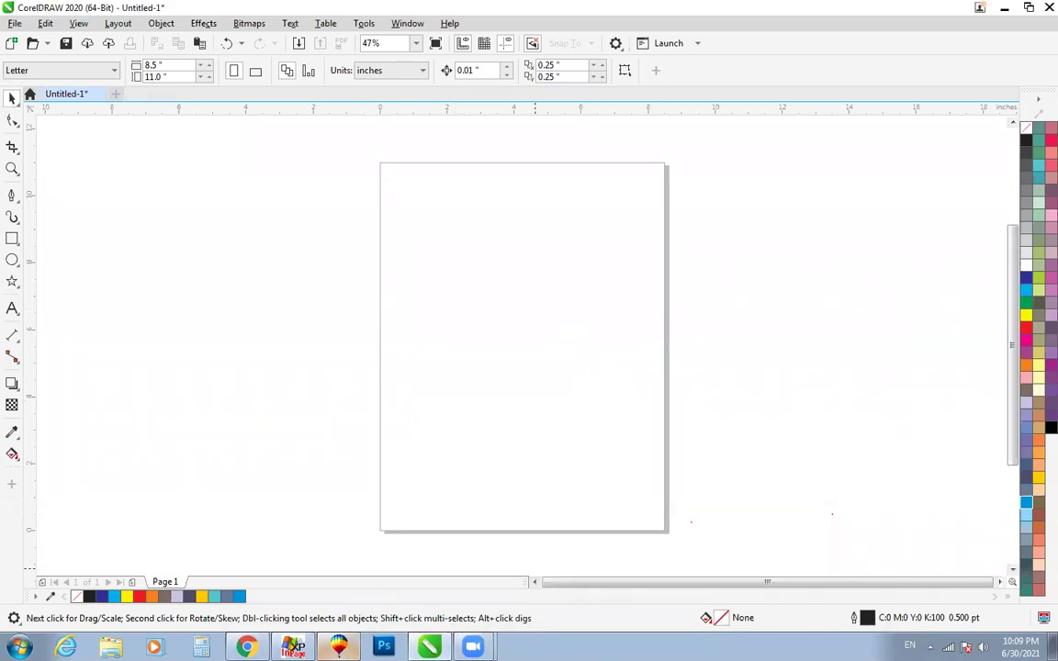
# - Return to InPage and select all the Urdu text, from the alphabet through الحمد لله
pyautogui.hotkey('alt', 'Tab')
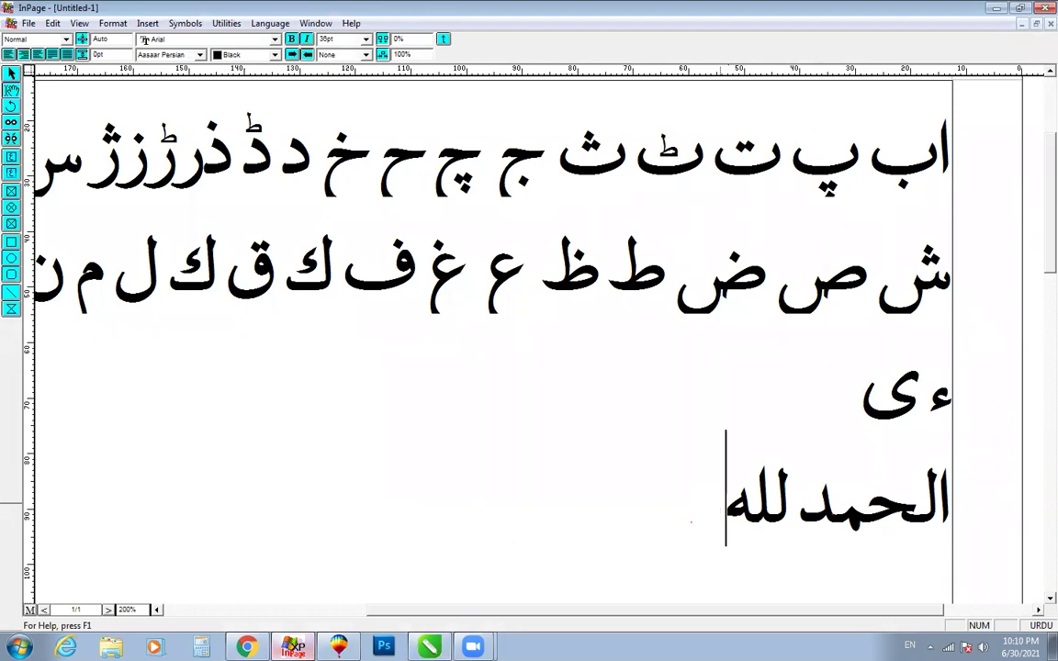
pyautogui.click(246, 647)
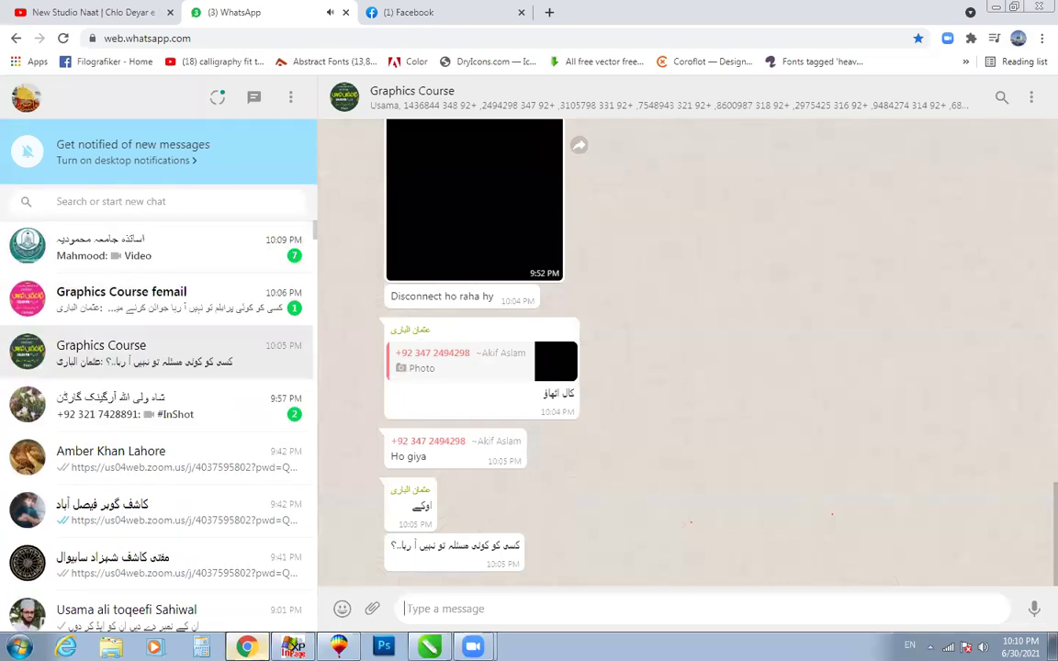
pyautogui.click(292, 648)
pyautogui.moveTo(654, 487); pyautogui.dragTo(1011, 166)
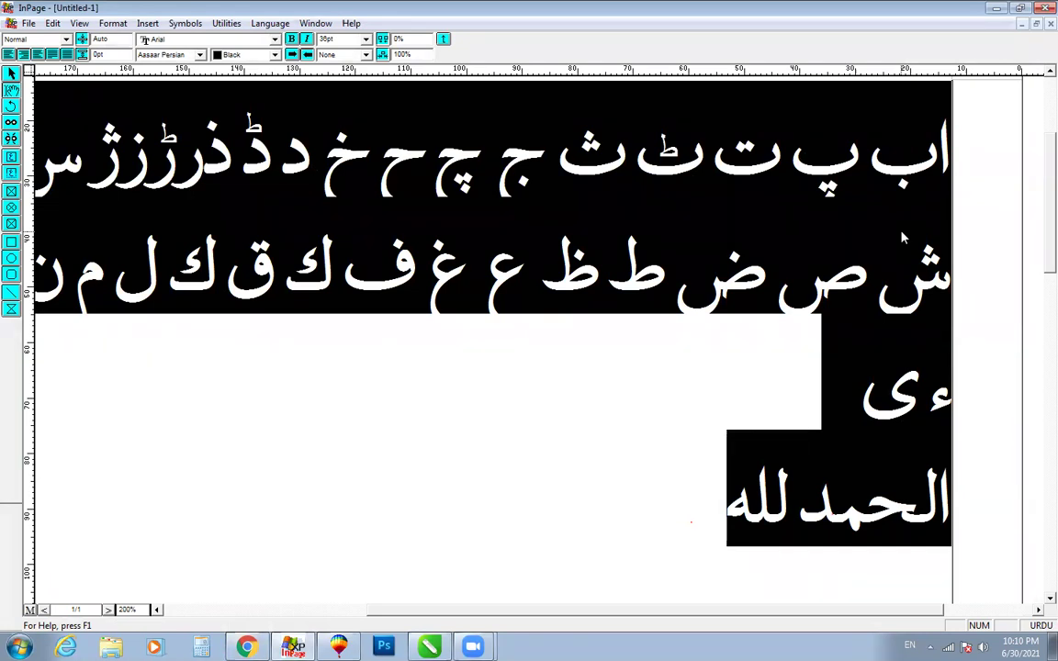
pyautogui.click(728, 512)
pyautogui.moveTo(728, 512); pyautogui.dragTo(776, 368)
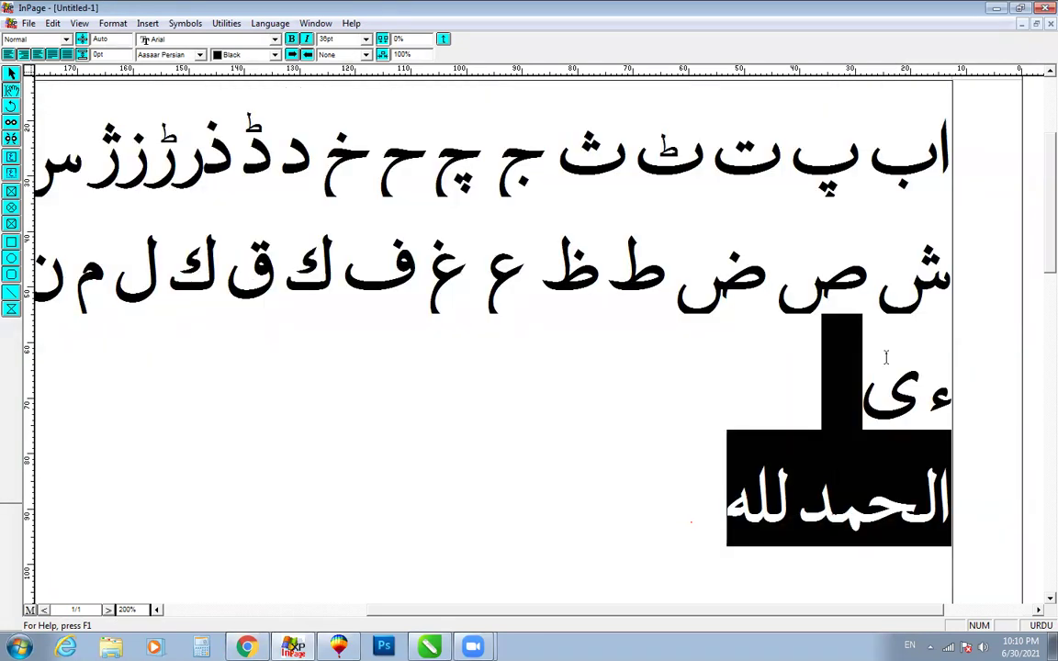
pyautogui.click(716, 294)
pyautogui.hotkey('ctrl', 'a')
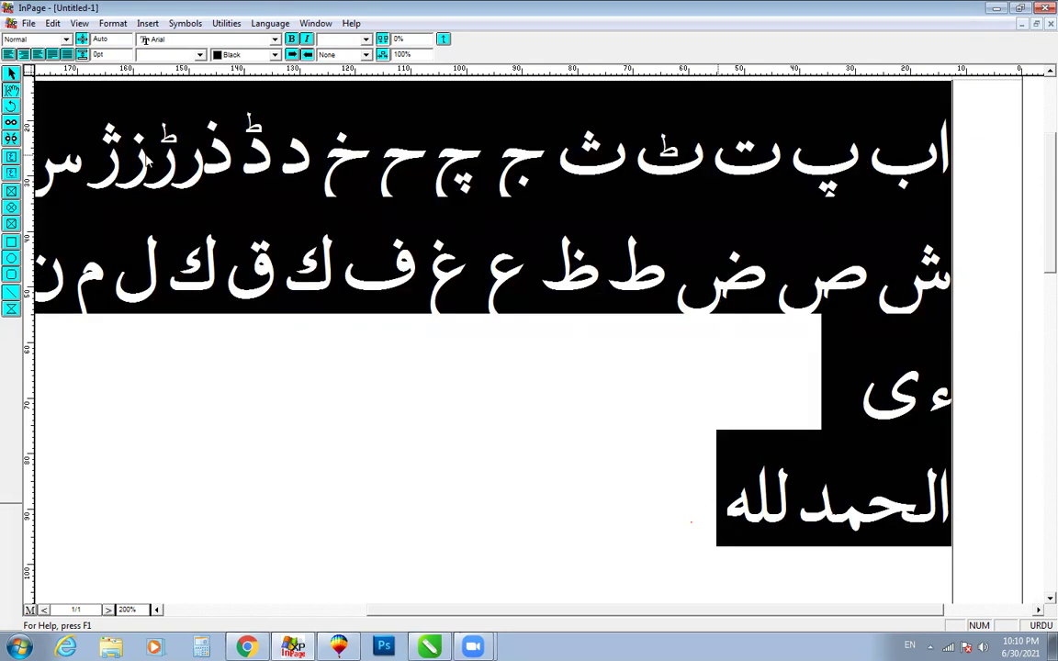
# - Try the arrow tool, return to the text tool and place the text cursor at the end of الحمد لله
pyautogui.click(12, 74)
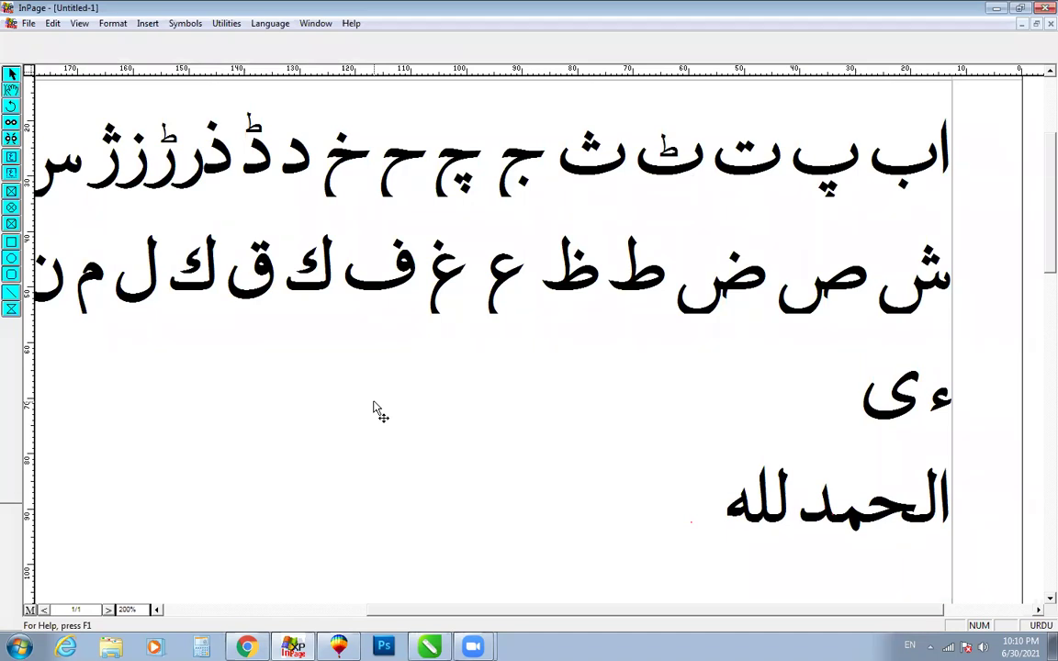
pyautogui.click(11, 89)
pyautogui.click(268, 346)
pyautogui.click(661, 491)
pyautogui.doubleClick(735, 450)
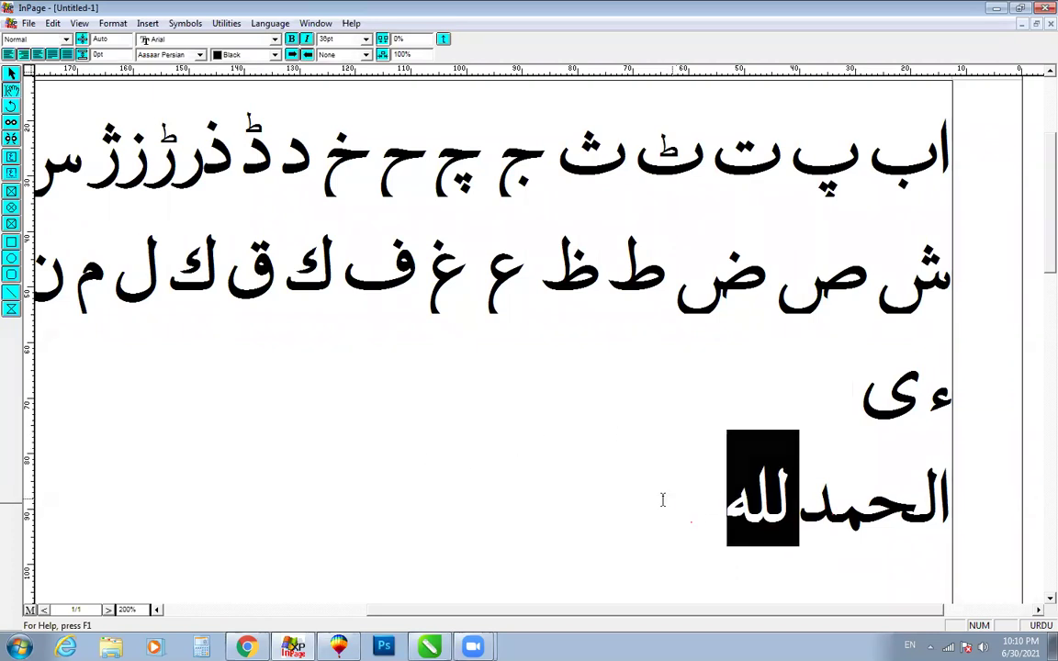
pyautogui.click(662, 499)
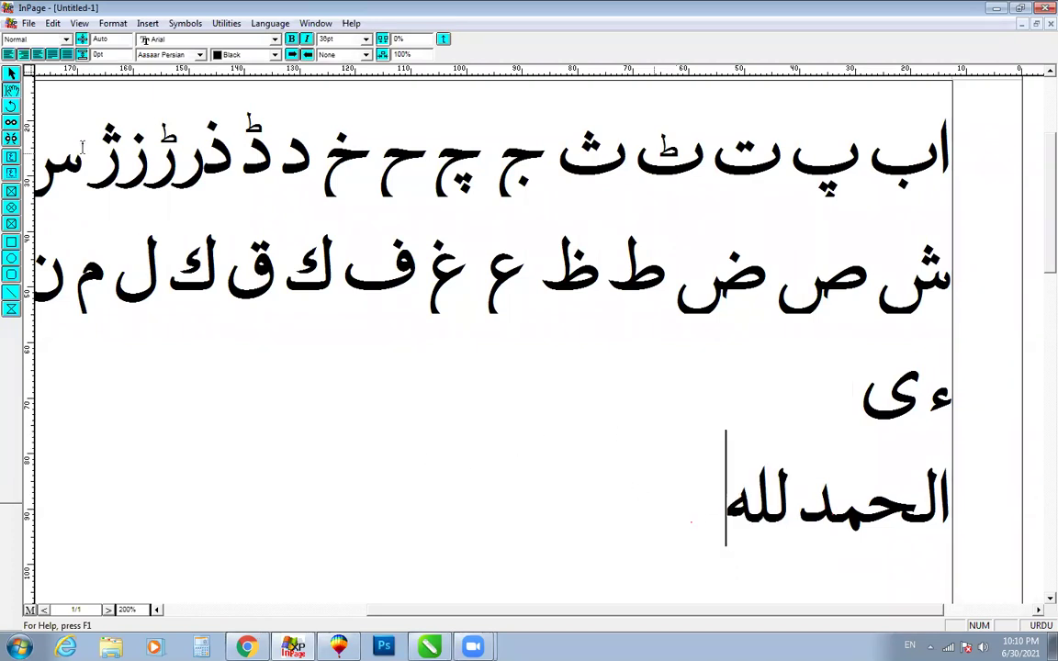
# - Alternate twice between the arrow tool and the text tool on the Urdu text
pyautogui.click(12, 75)
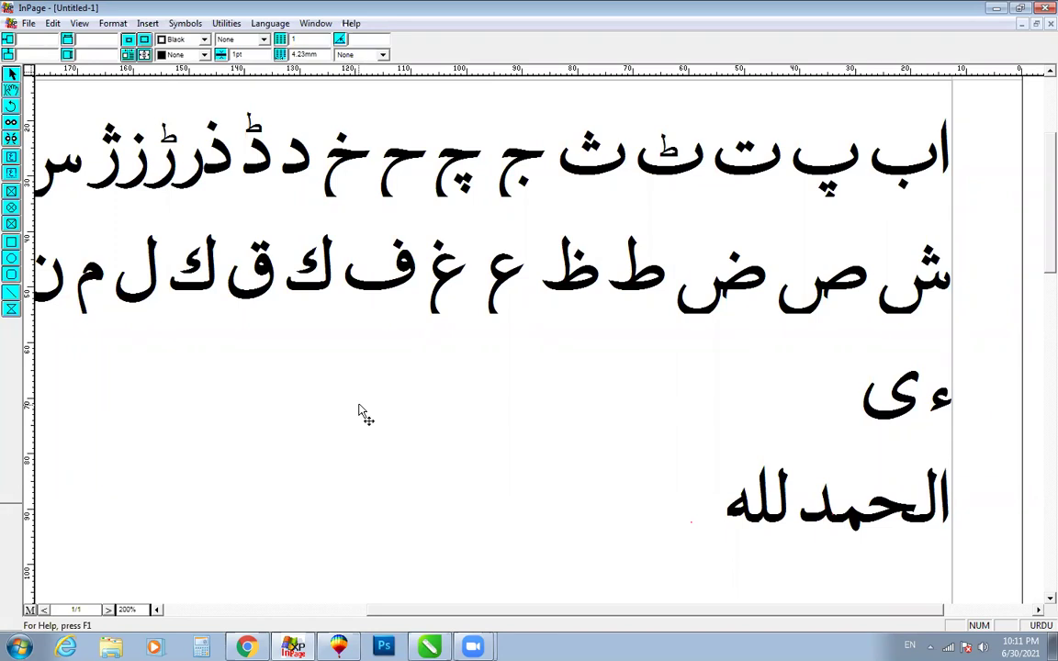
pyautogui.click(11, 90)
pyautogui.click(454, 342)
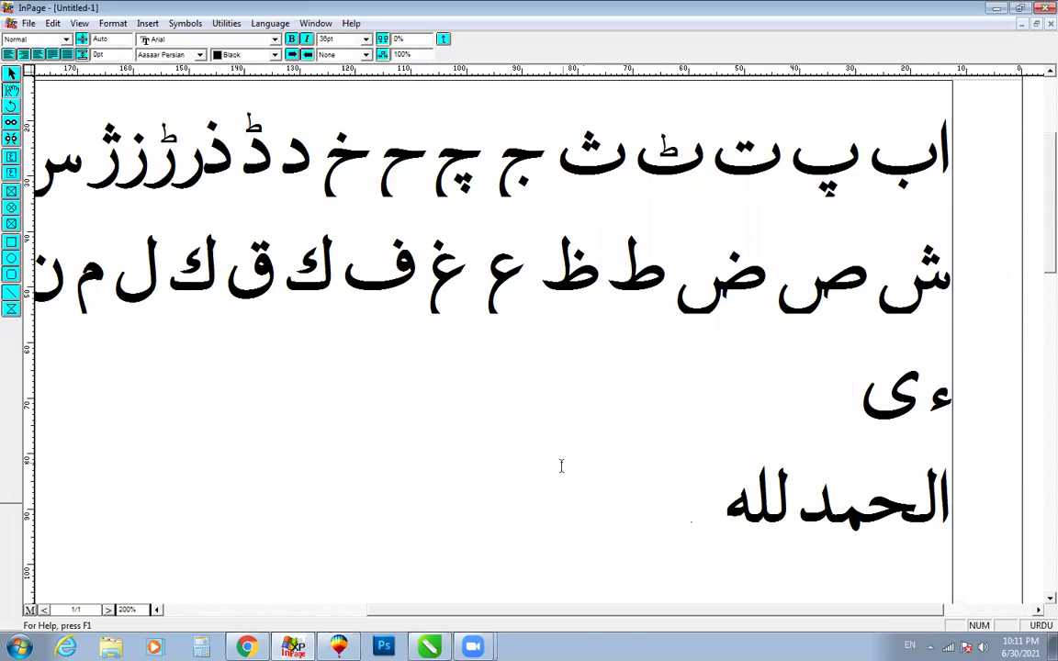
pyautogui.click(11, 75)
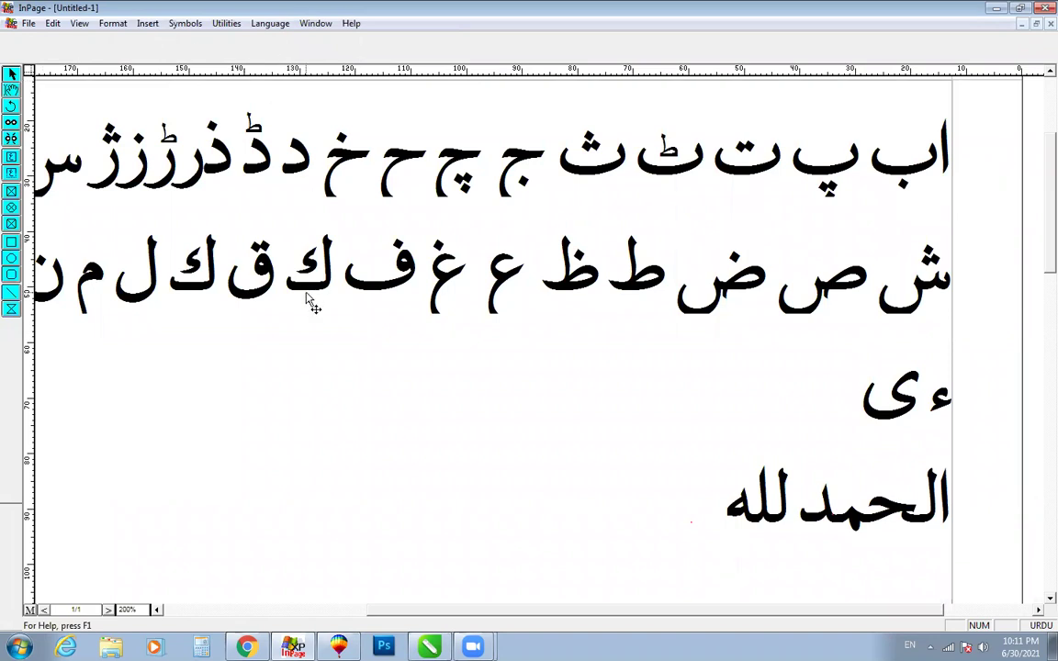
pyautogui.click(12, 90)
pyautogui.click(141, 129)
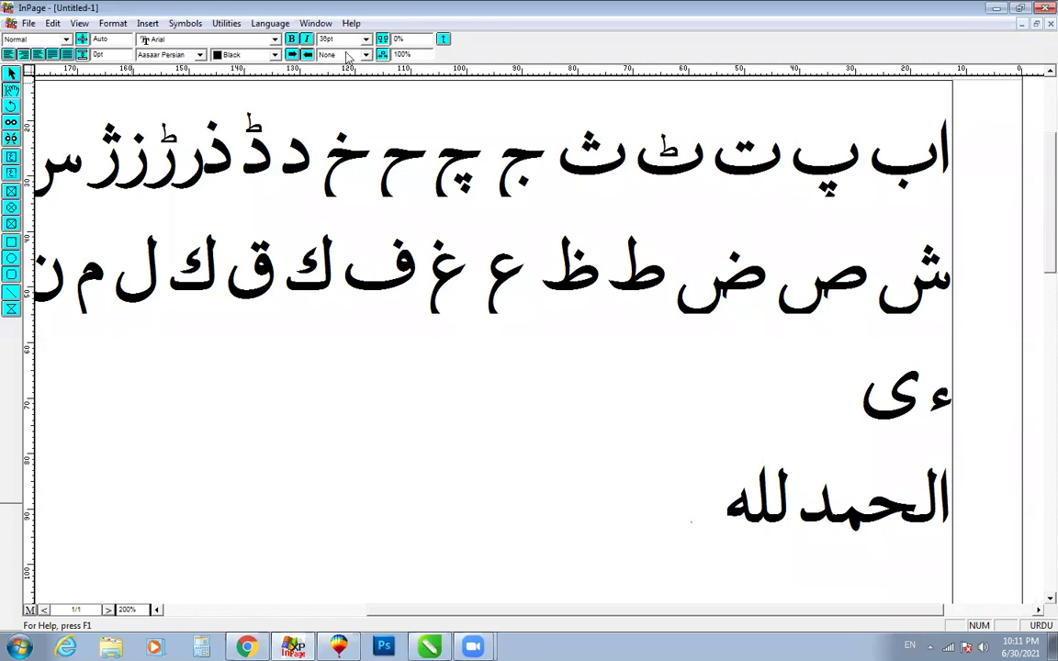
# - Copy the whole Urdu text box as an object using the arrow tool, and paste it into CorelDRAW
pyautogui.click(11, 74)
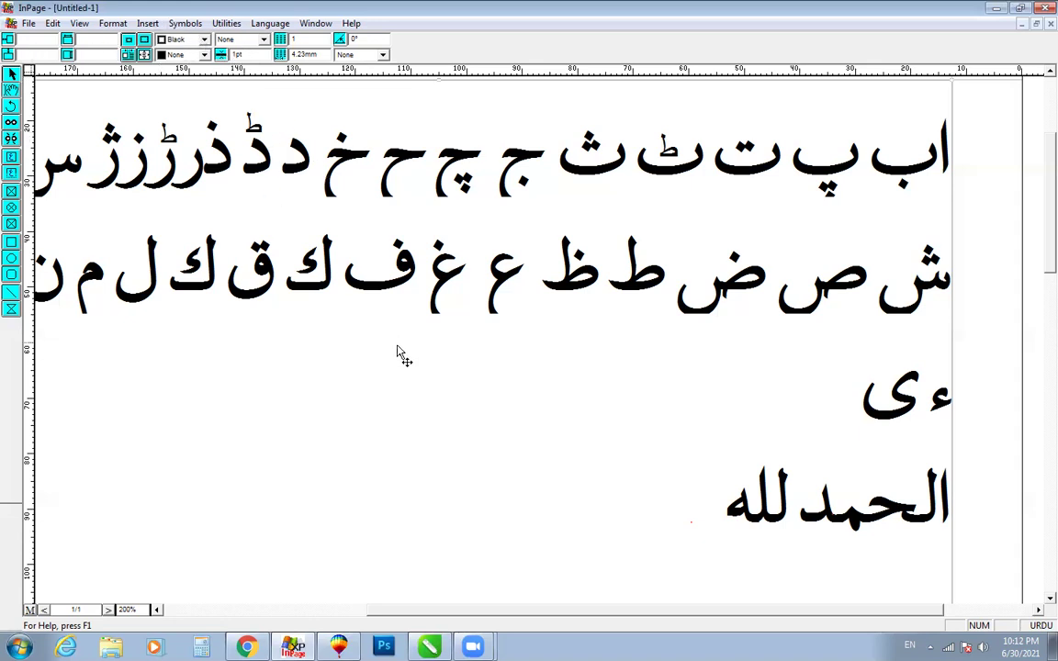
pyautogui.rightClick(383, 386)
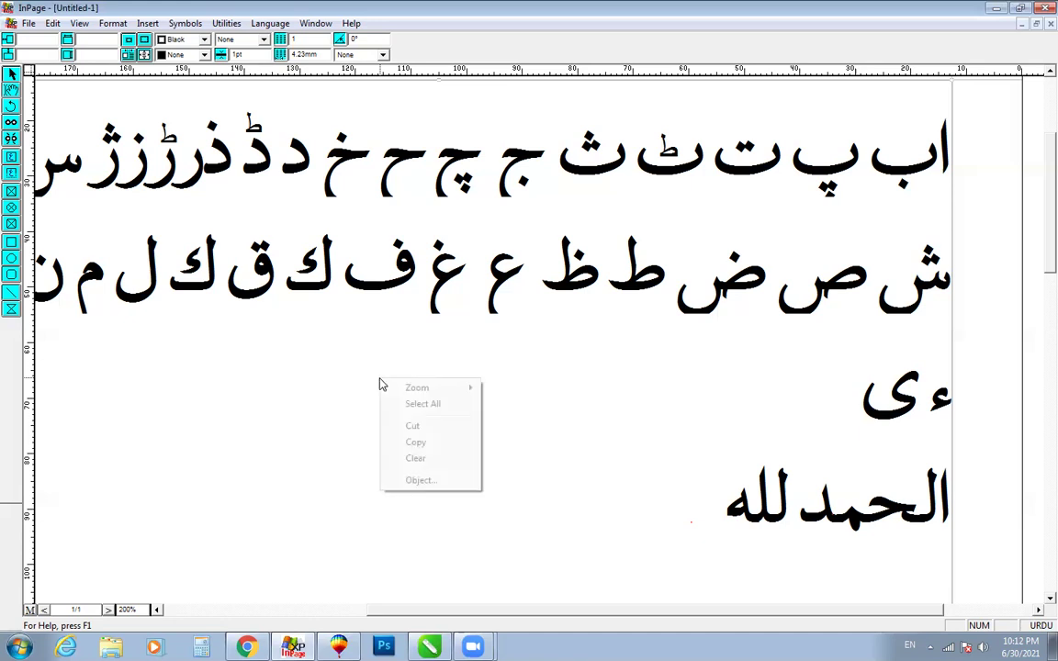
pyautogui.click(416, 442)
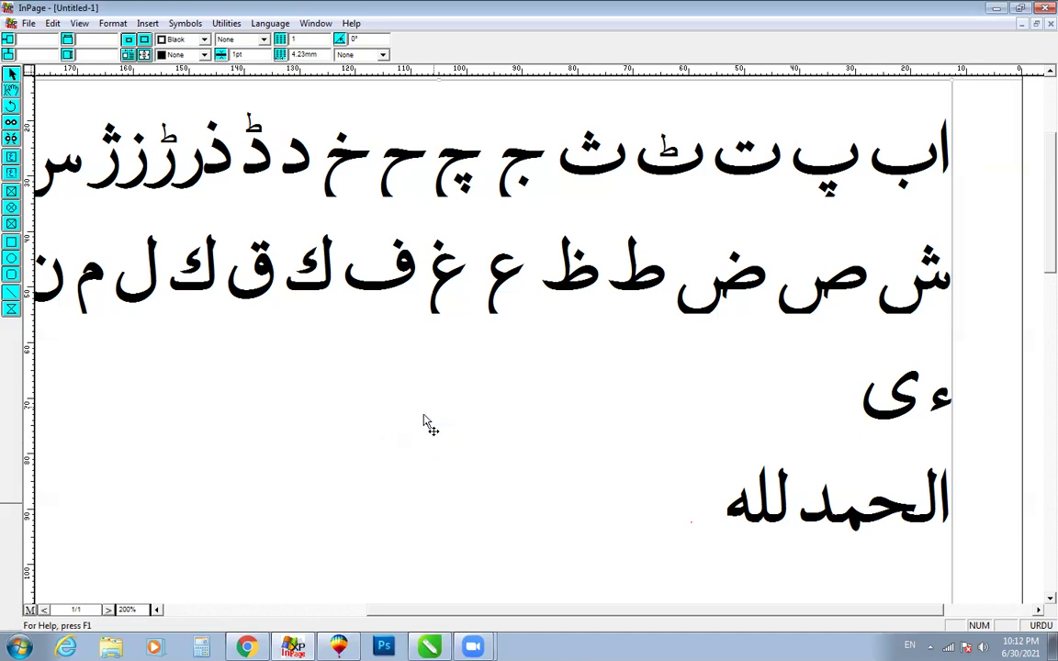
pyautogui.click(430, 645)
pyautogui.hotkey('ctrl', 'v')
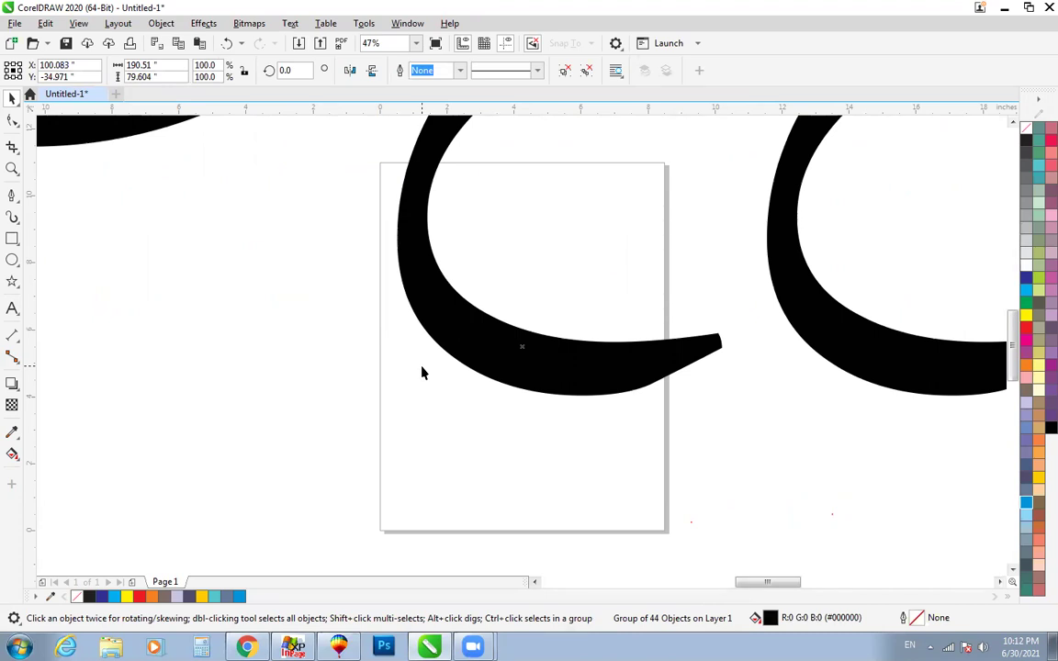
pyautogui.hotkey('shift', 'F2')
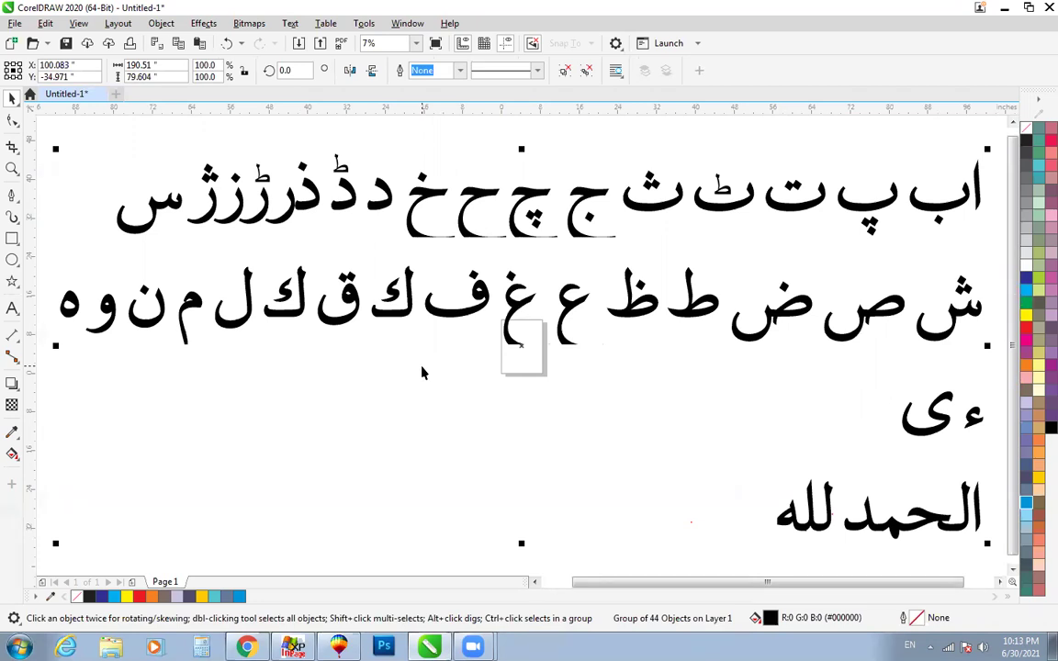
# - Delete the pasted Urdu text from the drawing, and return to text editing in InPage
pyautogui.press('Delete')
pyautogui.click(294, 646)
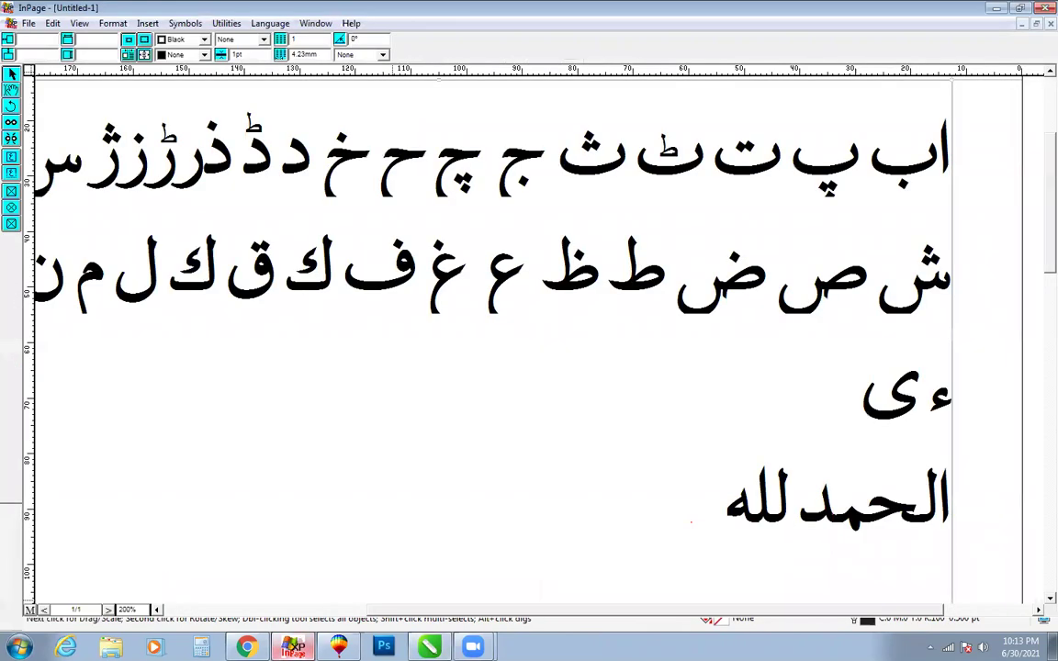
pyautogui.click(11, 89)
pyautogui.click(578, 449)
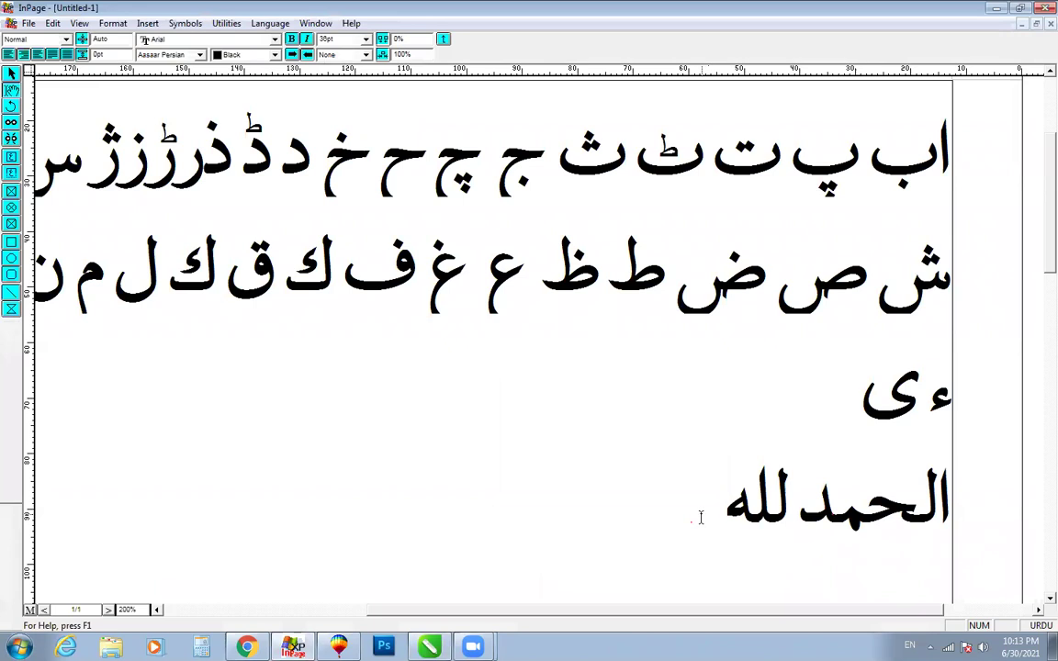
# - Select the Urdu text box with the arrow tool, copy it and paste it into the empty CorelDRAW drawing
pyautogui.click(12, 77)
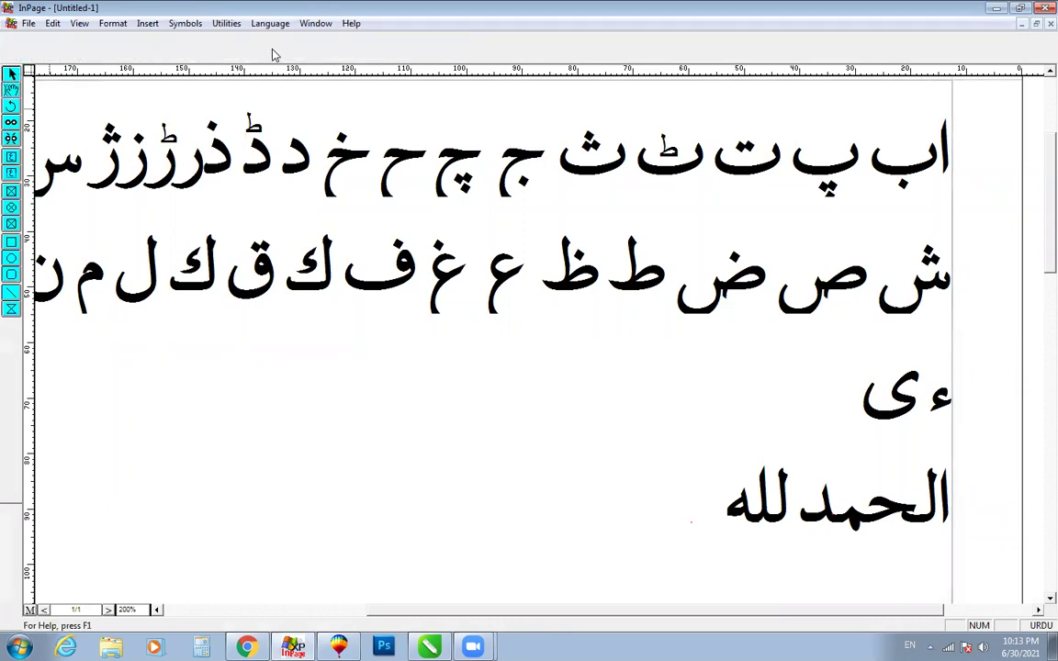
pyautogui.click(358, 439)
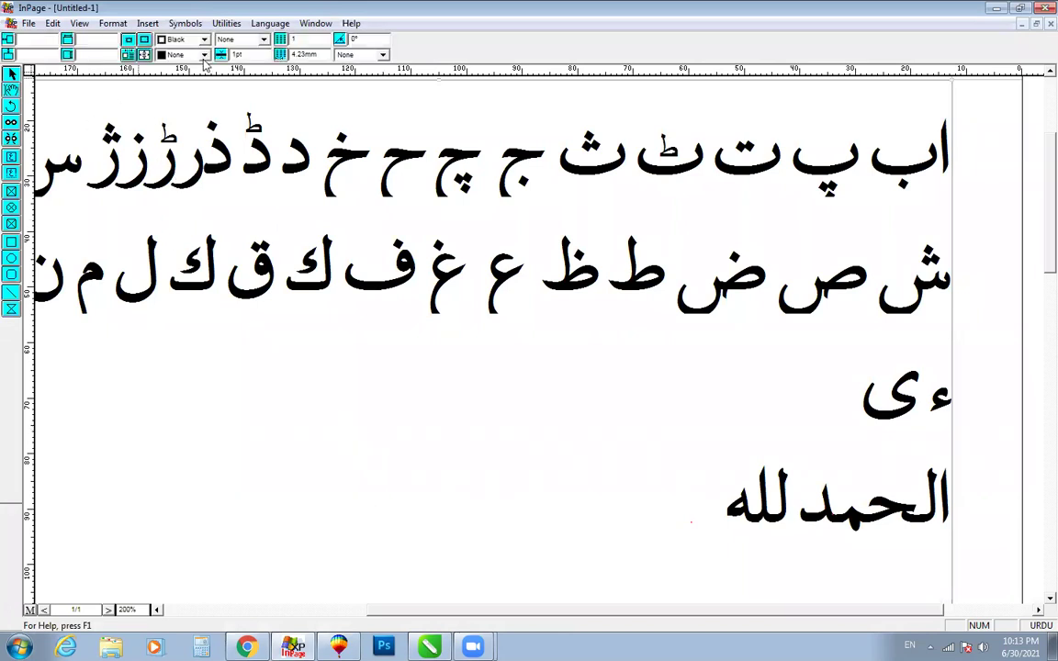
pyautogui.rightClick(387, 400)
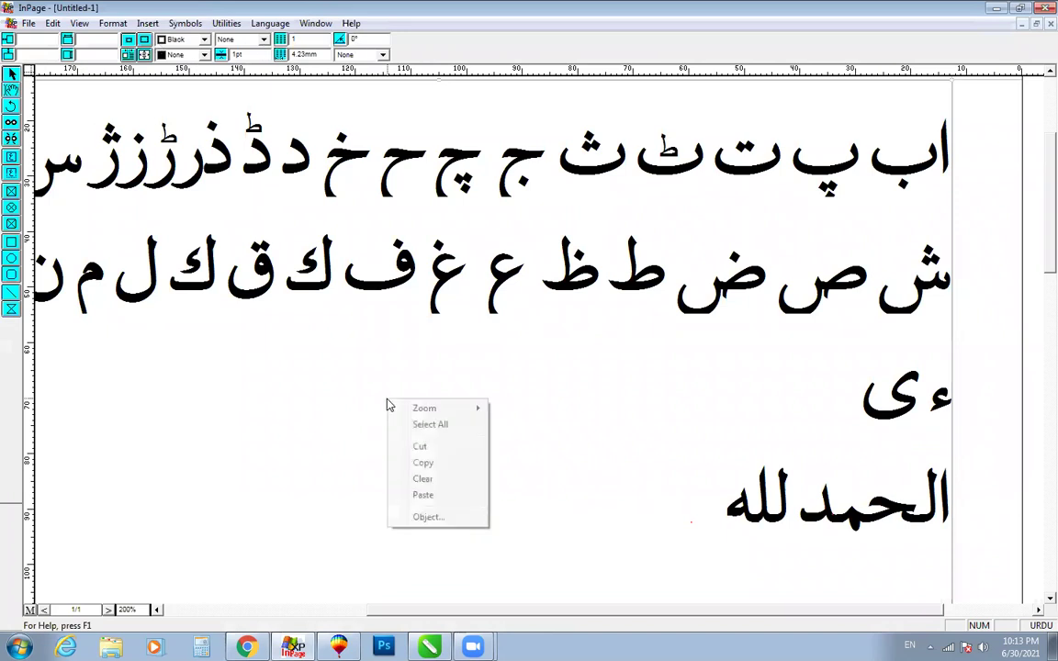
pyautogui.click(424, 464)
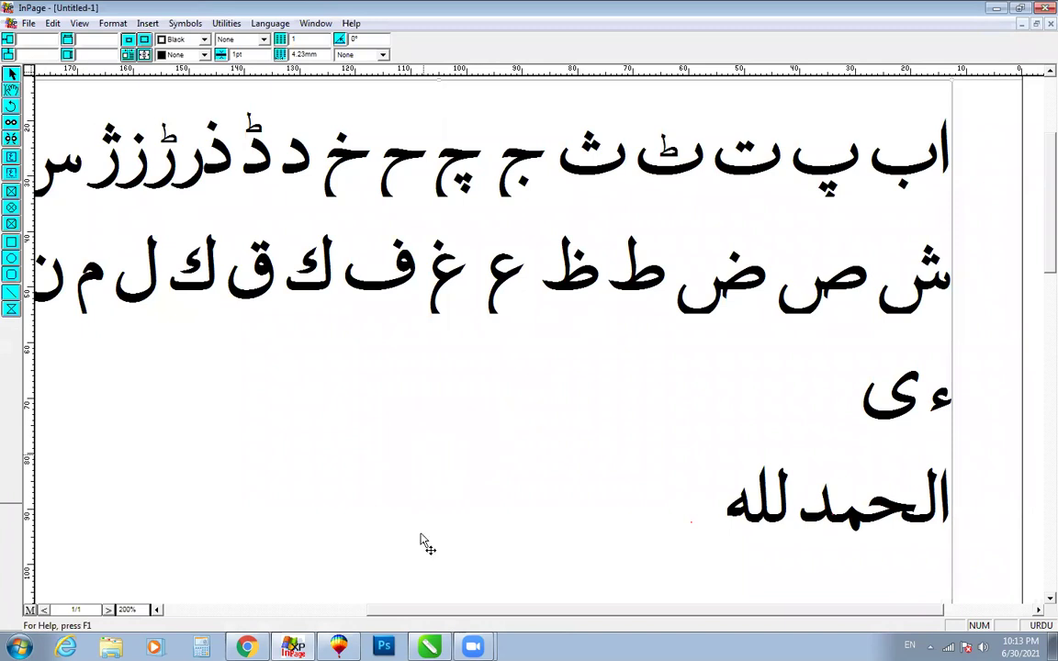
pyautogui.hotkey('alt', 'Tab')
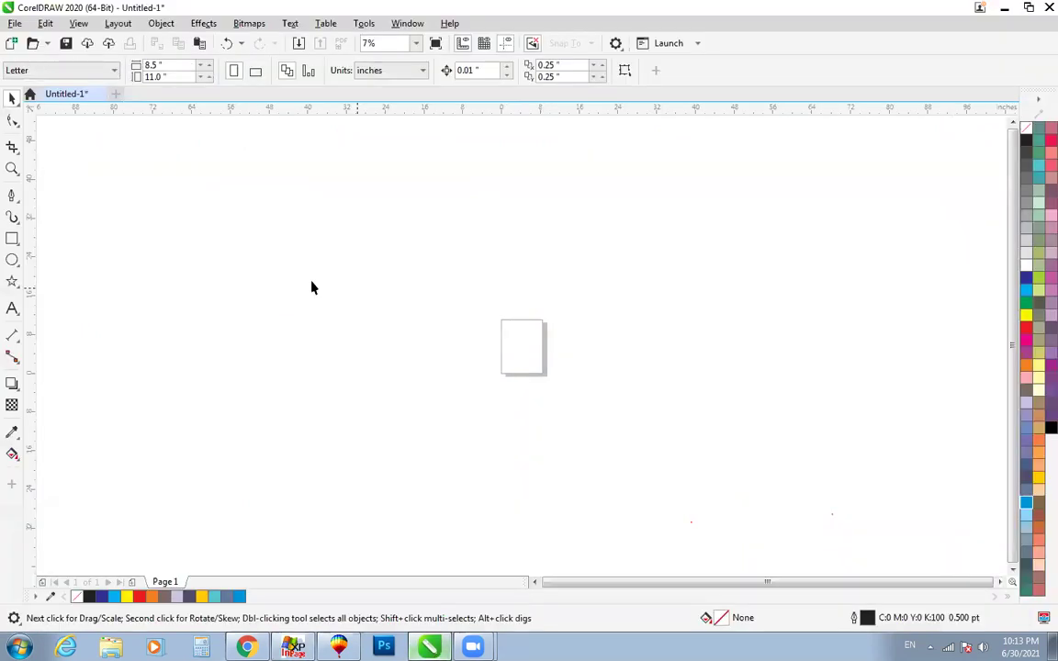
pyautogui.rightClick(311, 287)
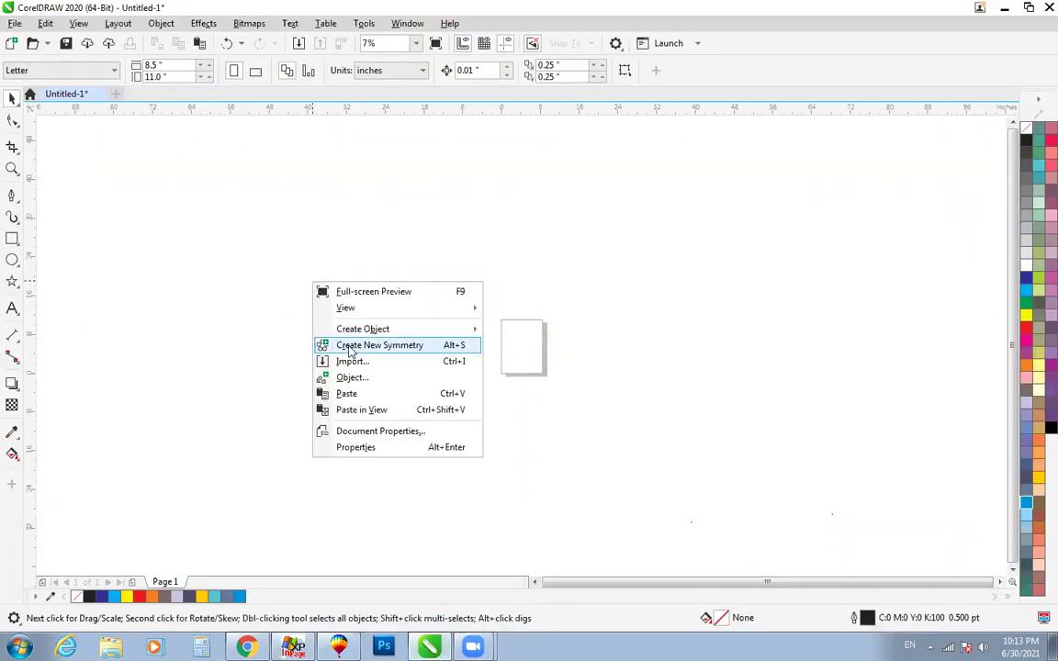
pyautogui.click(350, 393)
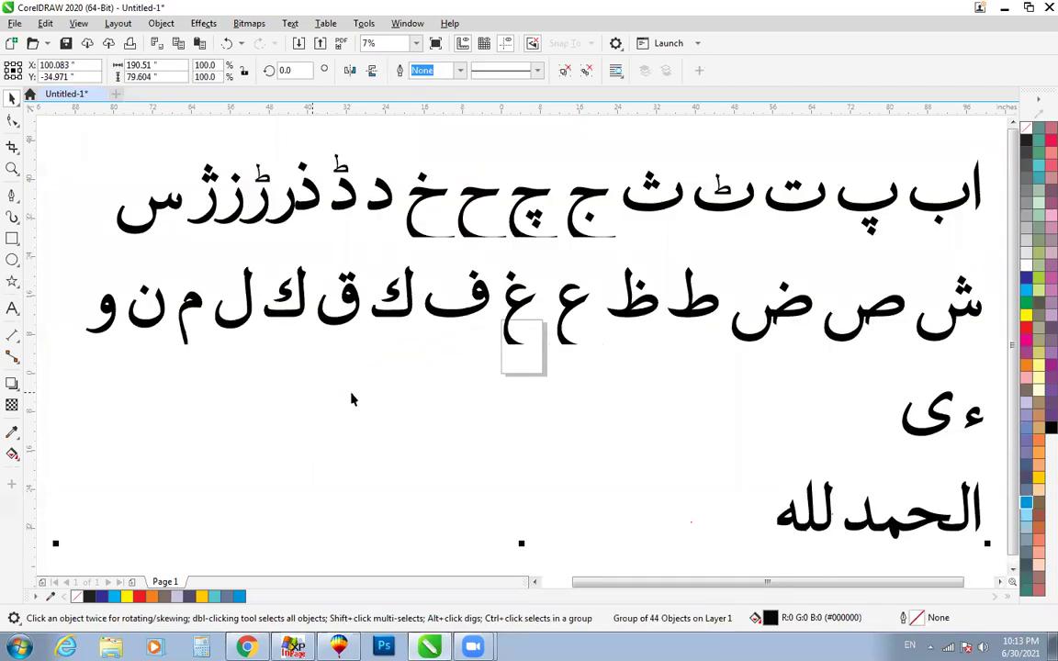
# - Delete the pasted Urdu text and close the untitled drawing without saving
pyautogui.press('Delete')
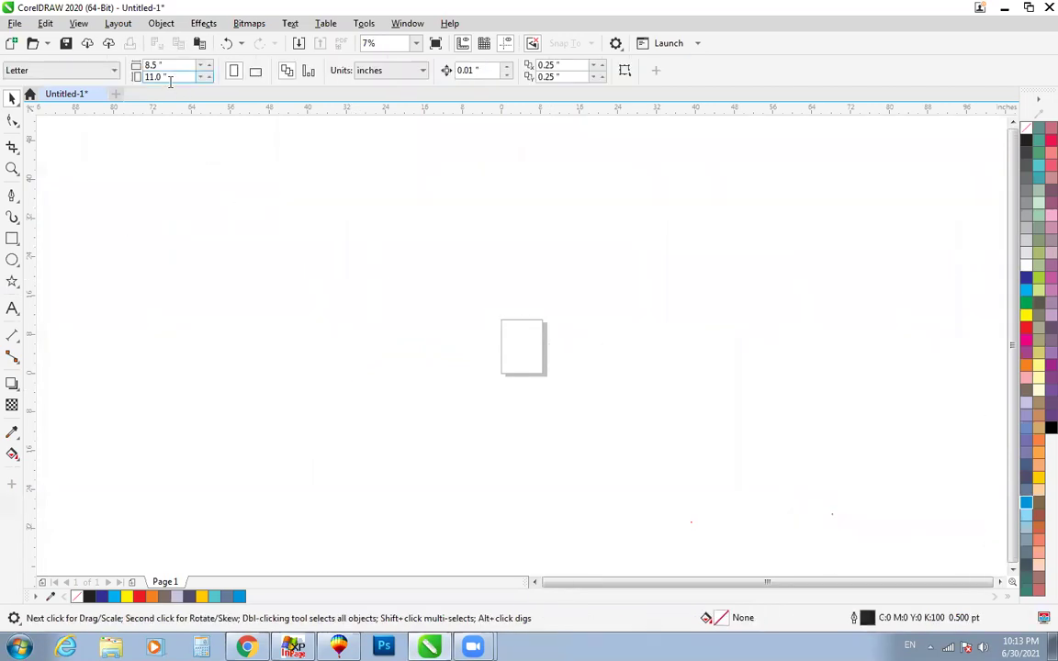
pyautogui.scroll(-2, 197, 177)
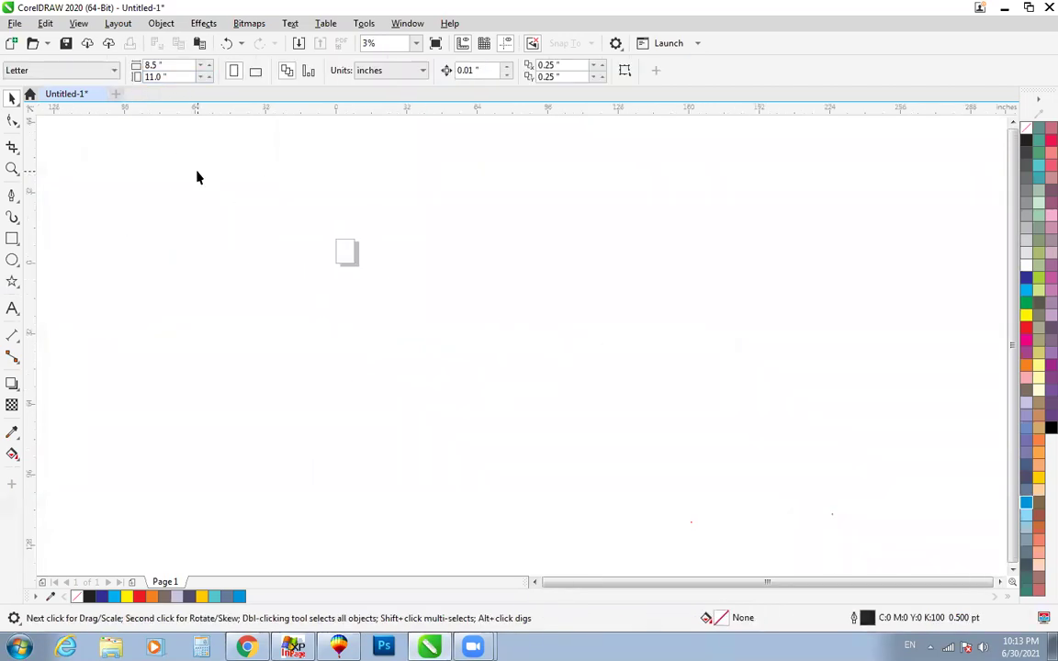
pyautogui.scroll(-1, 196, 167)
pyautogui.click(102, 94)
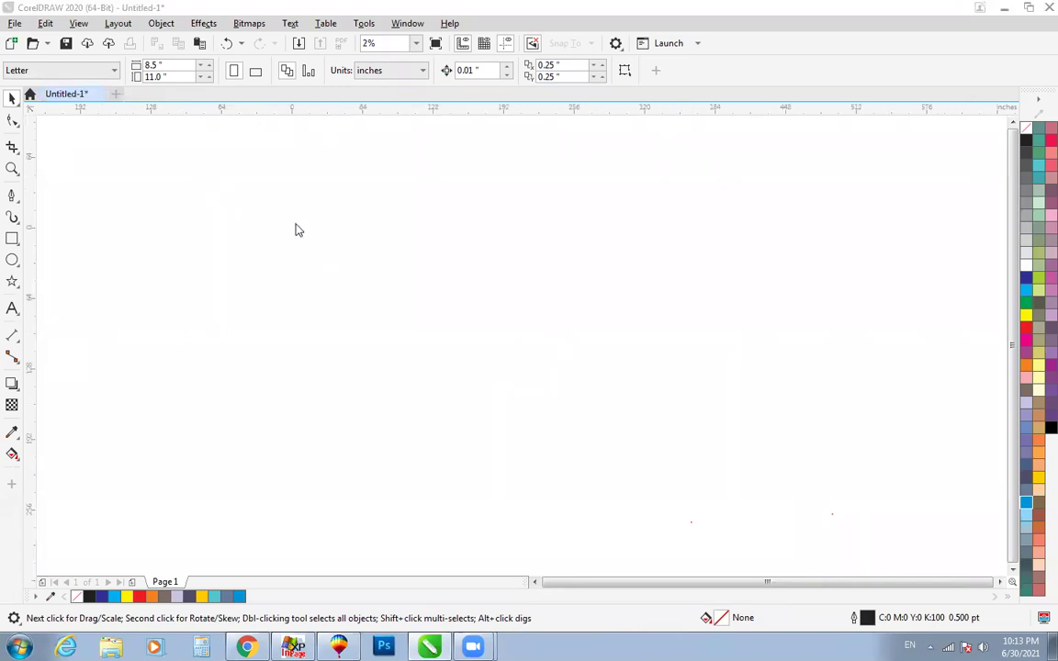
pyautogui.click(531, 360)
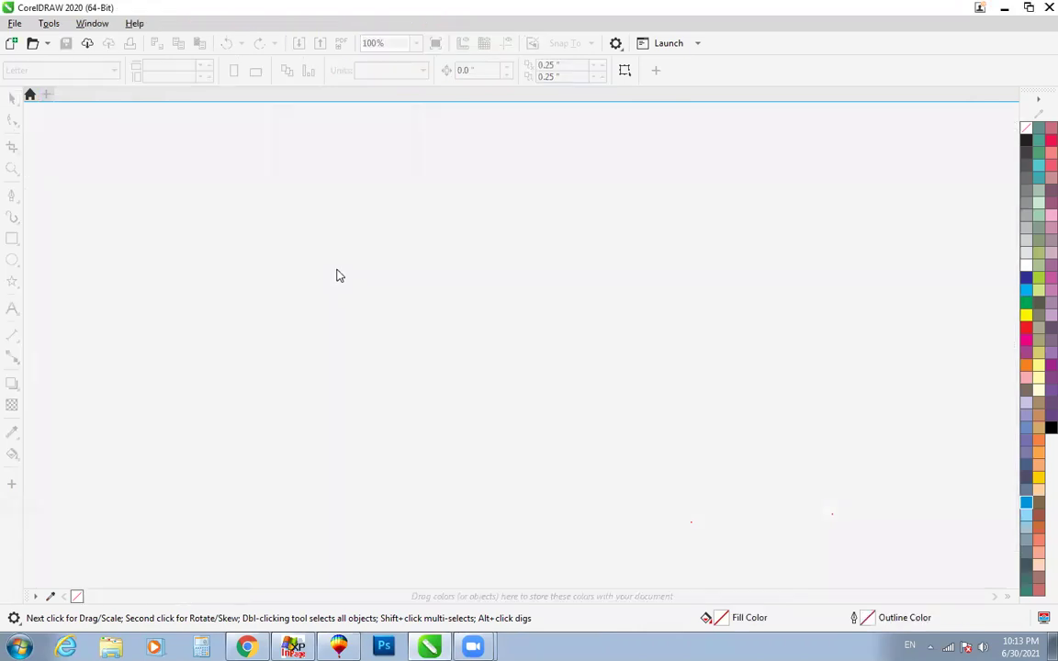
# - Create a new Letter-size document and paste the copied Urdu text into it
pyautogui.click(14, 25)
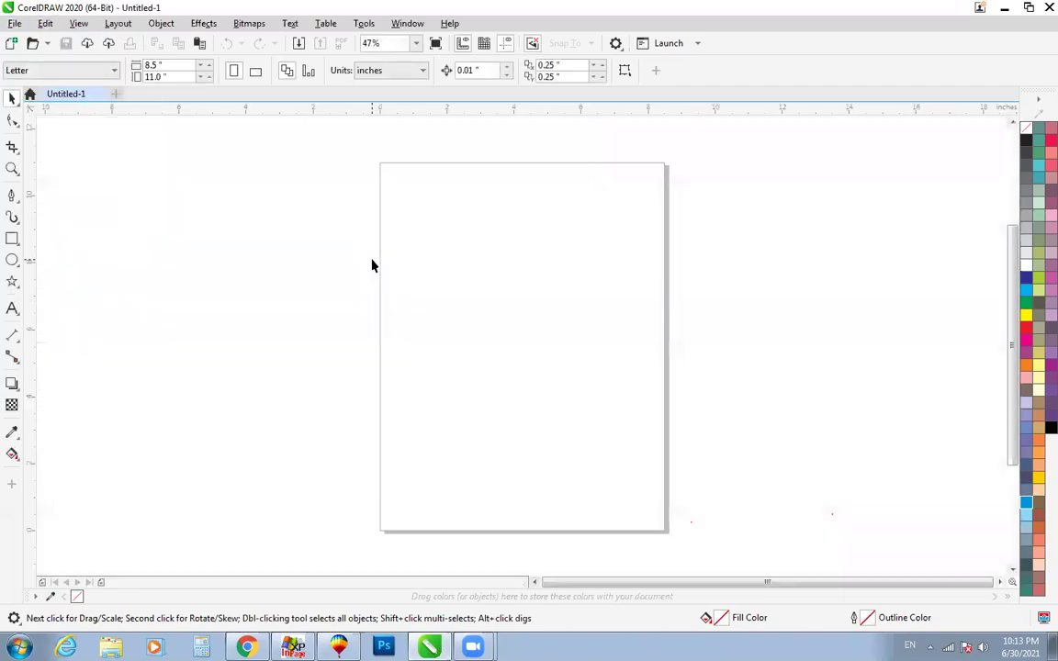
pyautogui.hotkey('ctrl', 'v')
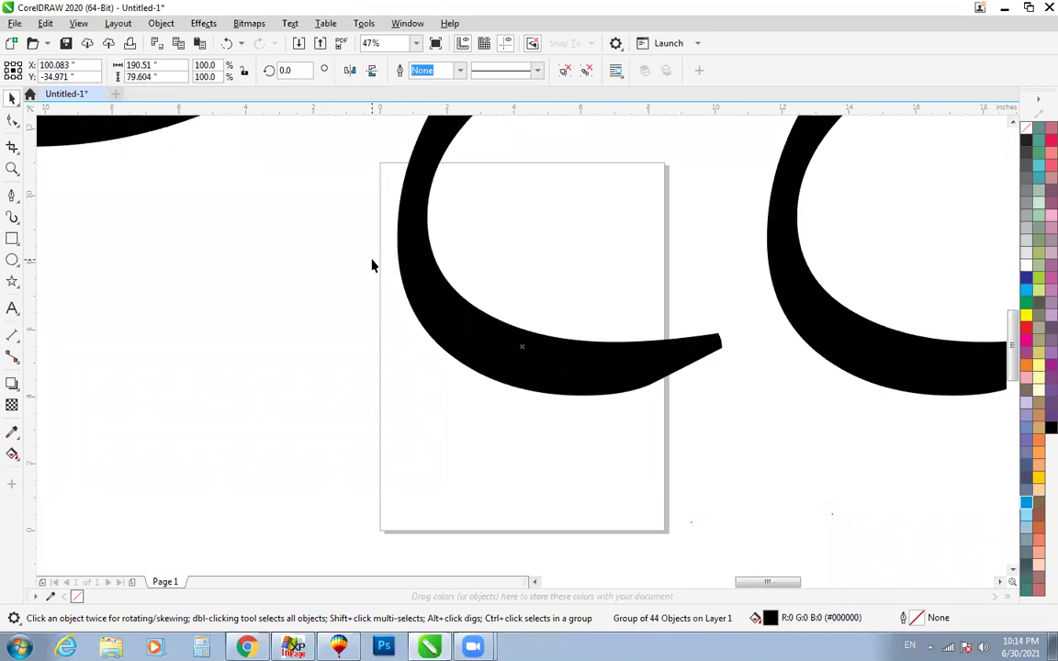
pyautogui.press('F4')
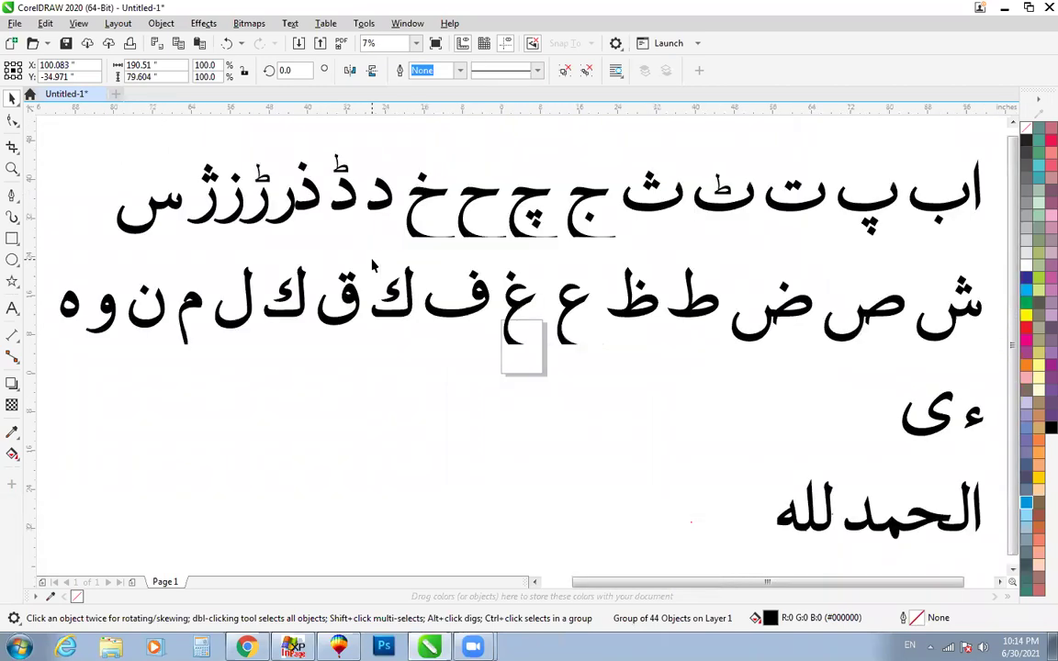